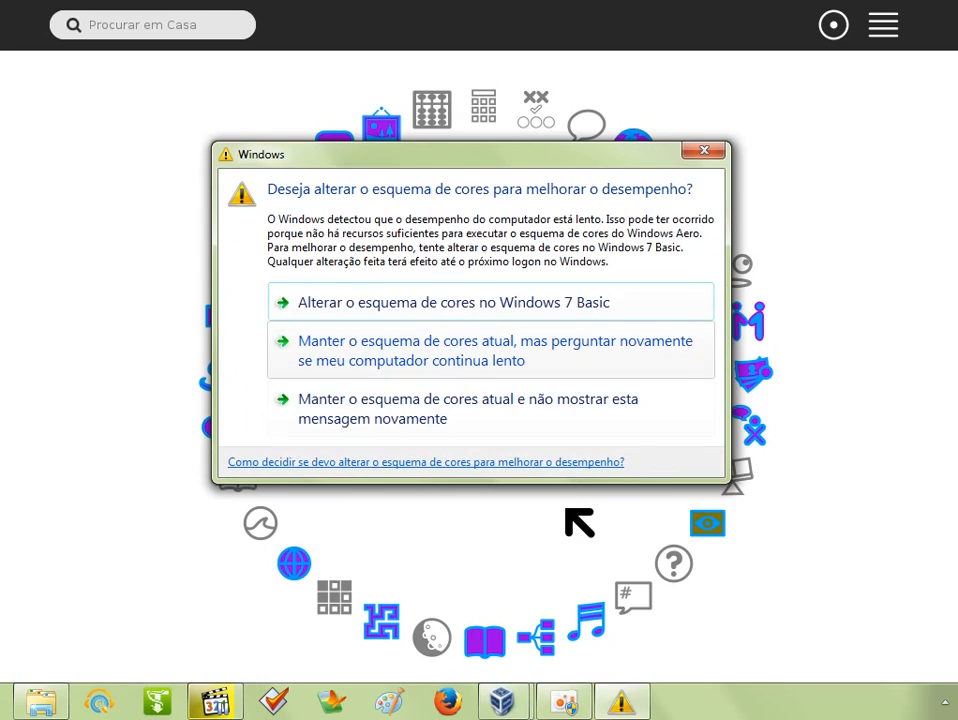
- Keep the current colour scheme, with Windows asking again if the computer stays slow
left_click(373, 345)
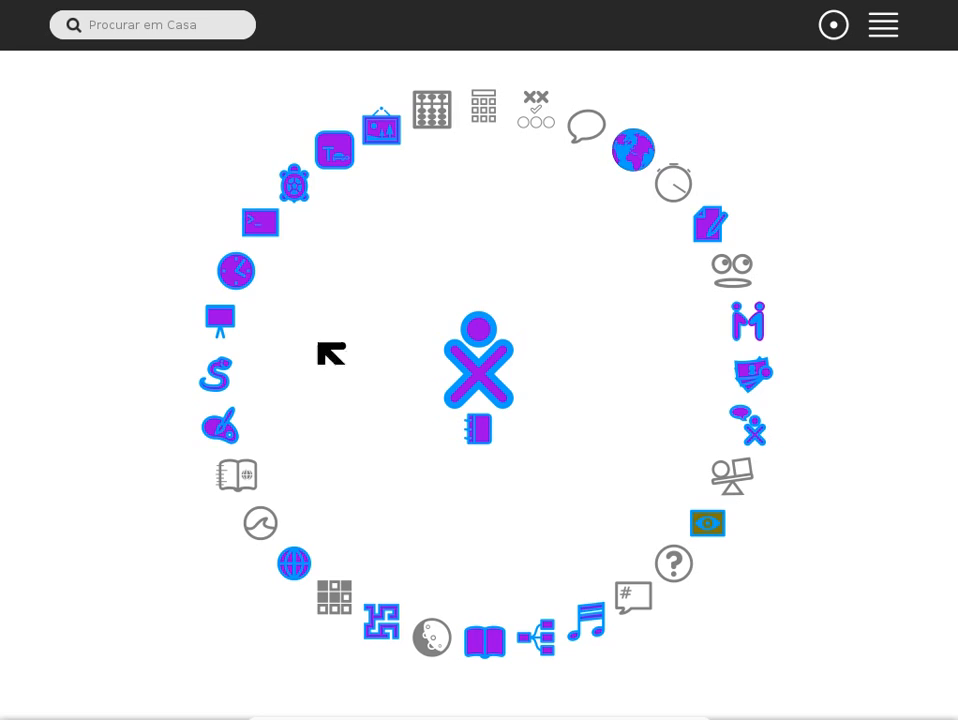
mouse_move(476, 398)
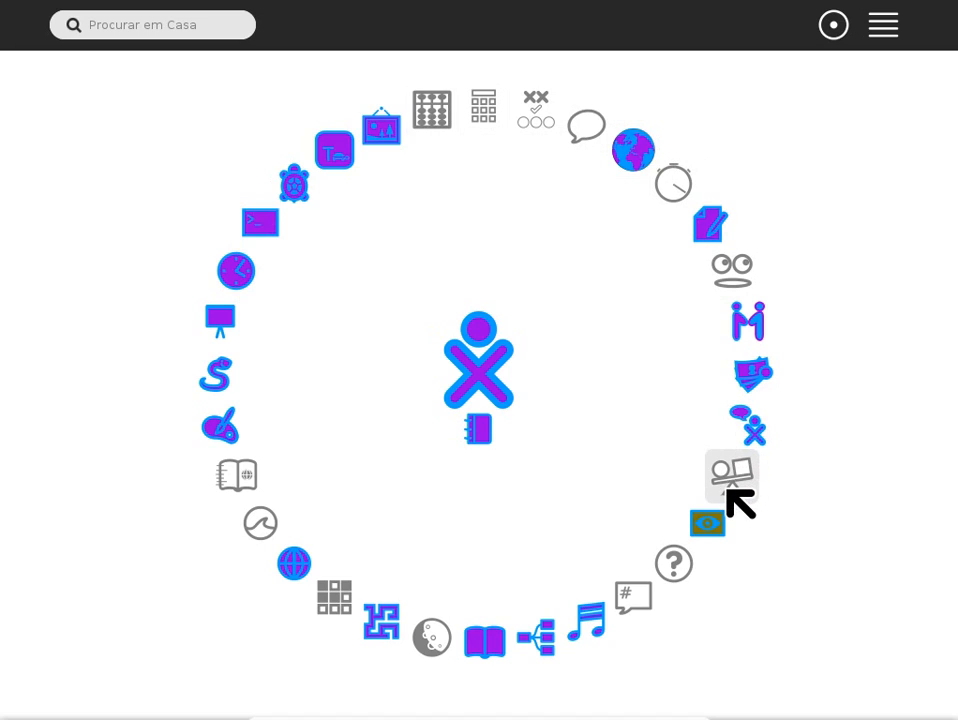
left_click(478, 390)
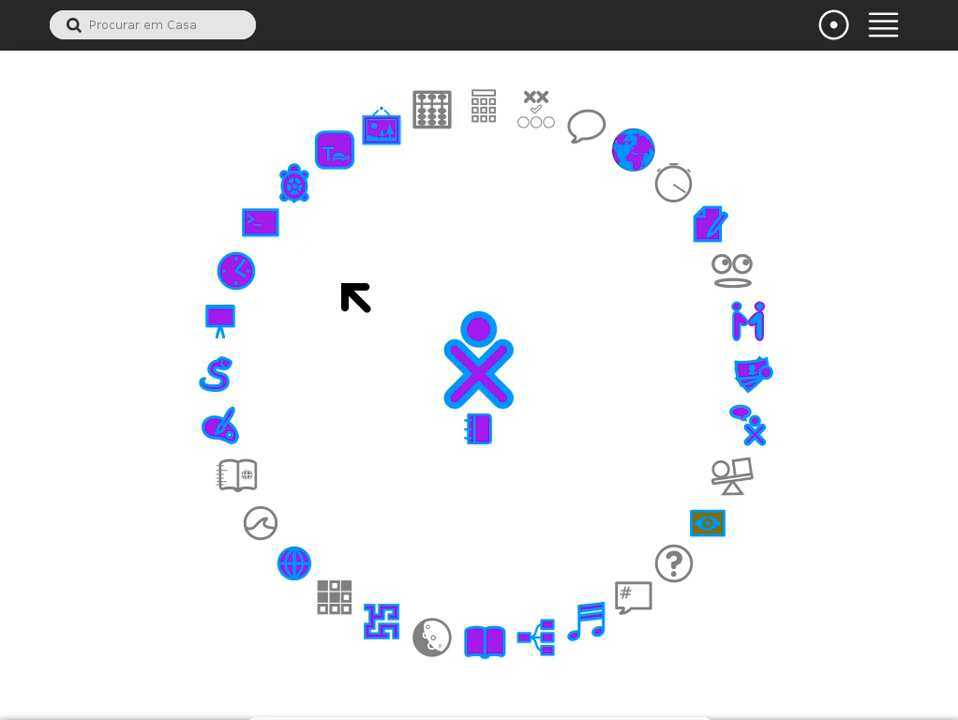
- Open the Typing Turtle (Tartaruga Teclante) activity from the Home view and close it
left_click(335, 152)
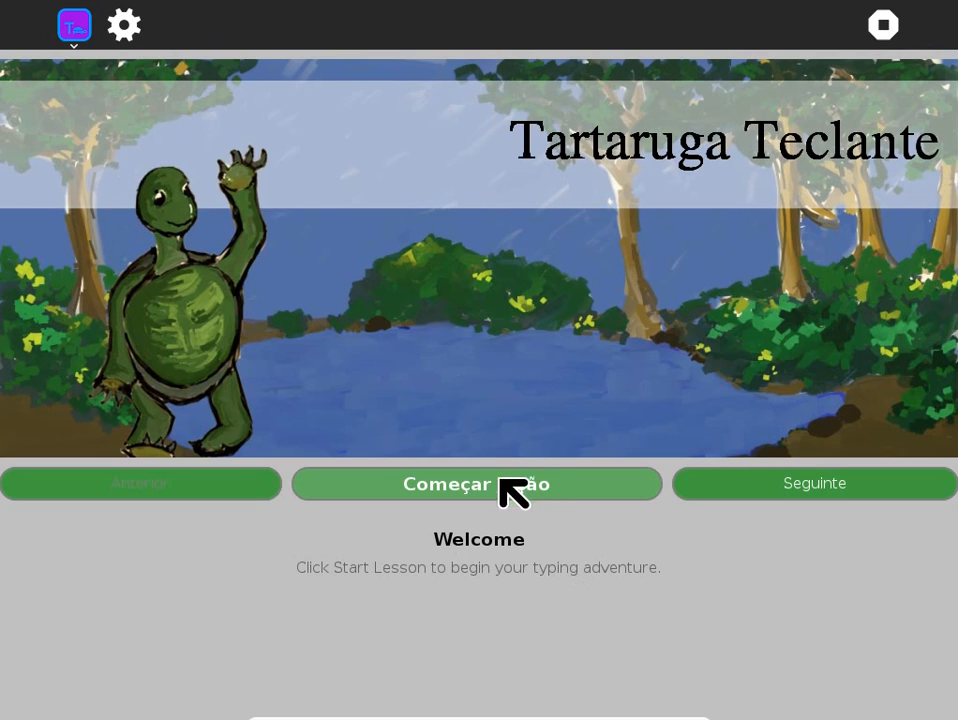
left_click(890, 22)
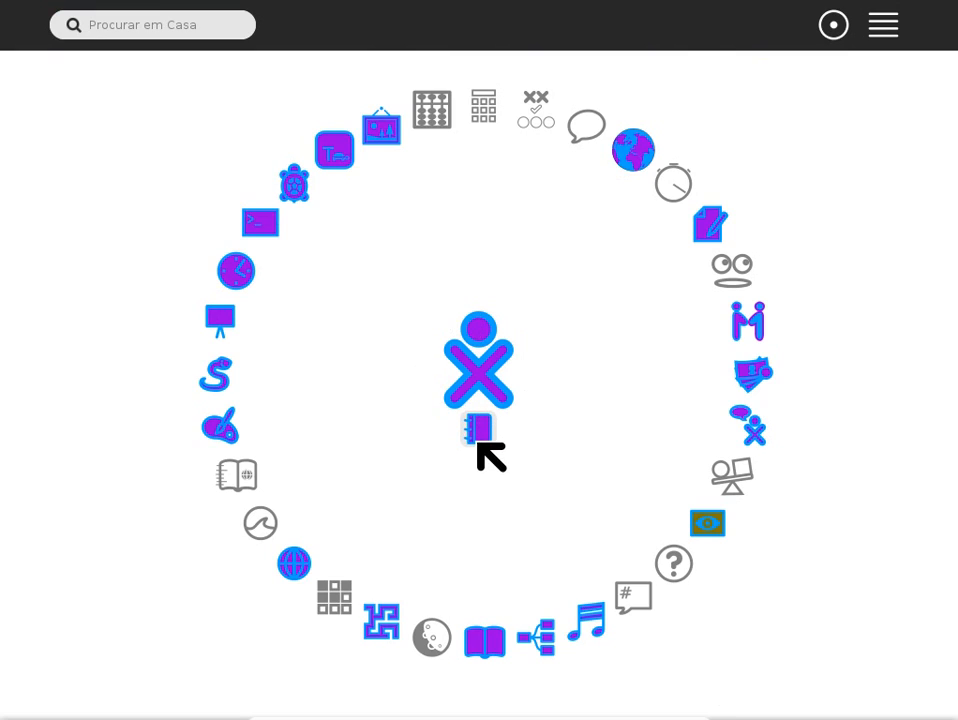
- Open the Journal, view its "Apresentação SoaS V11" entry and close the document
left_click(473, 434)
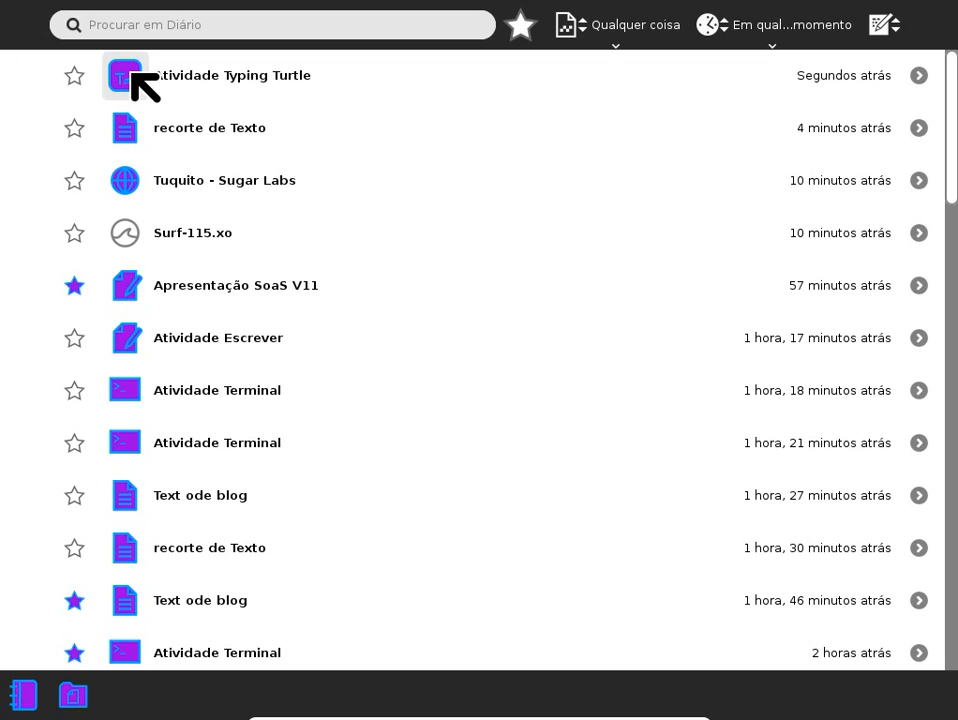
left_click(74, 127)
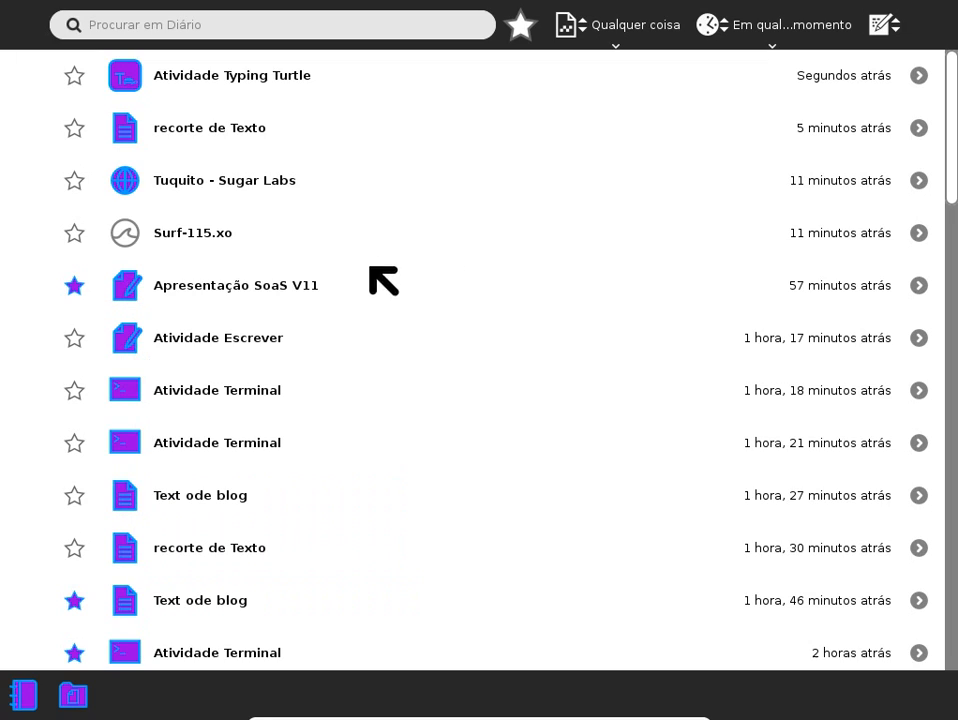
left_click(121, 284)
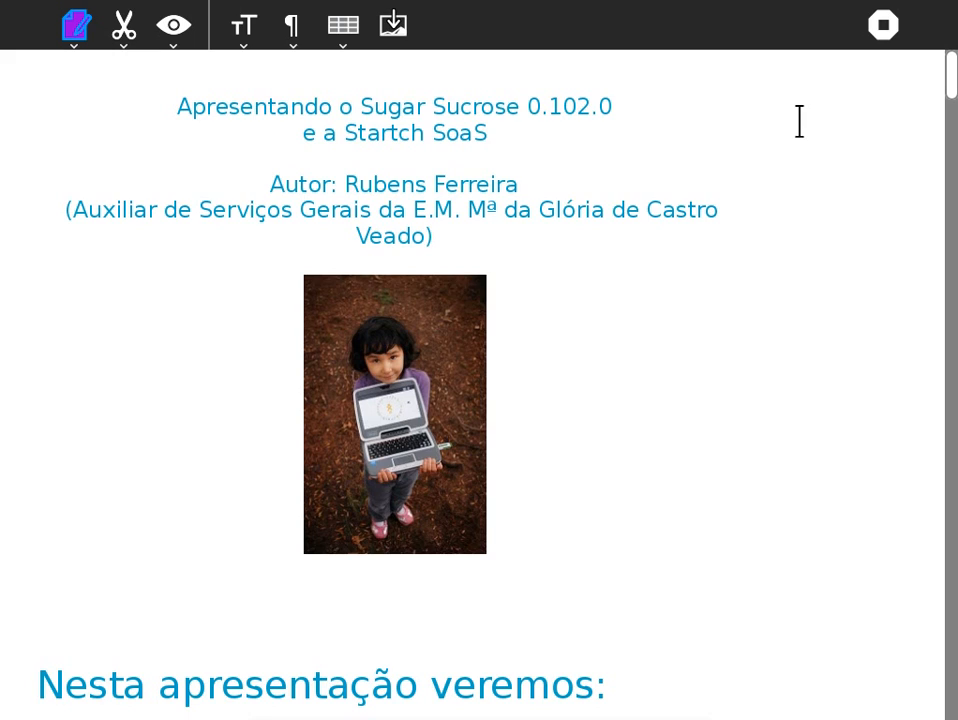
left_click(884, 32)
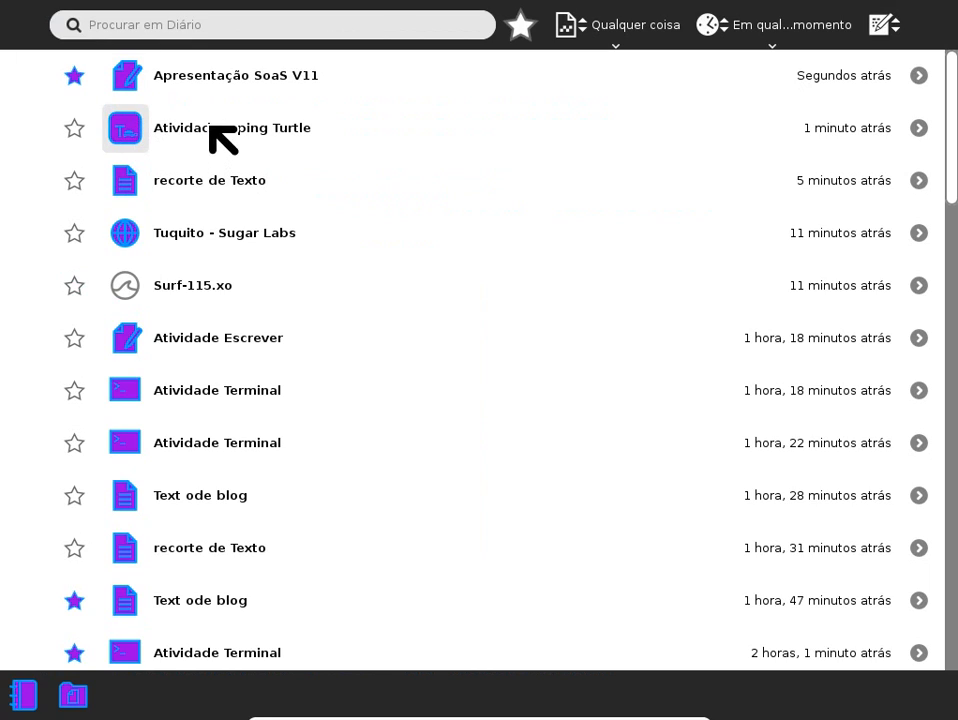
- View the Documentos folder from the Journal, compare it with the Journal's own entries, and return to the Home view
mouse_move(135, 142)
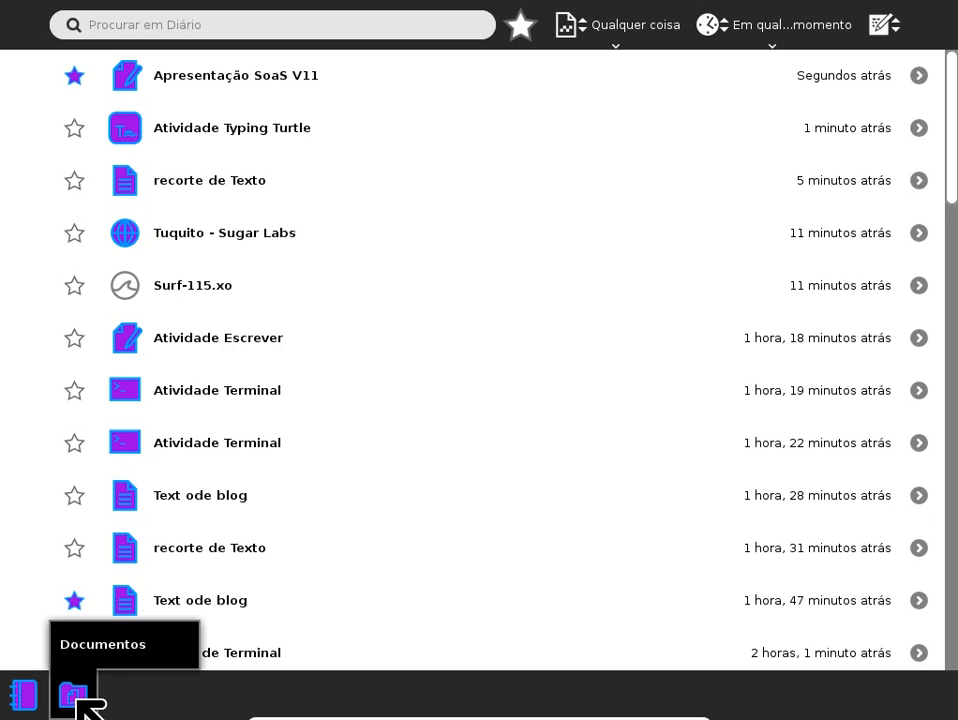
left_click(76, 694)
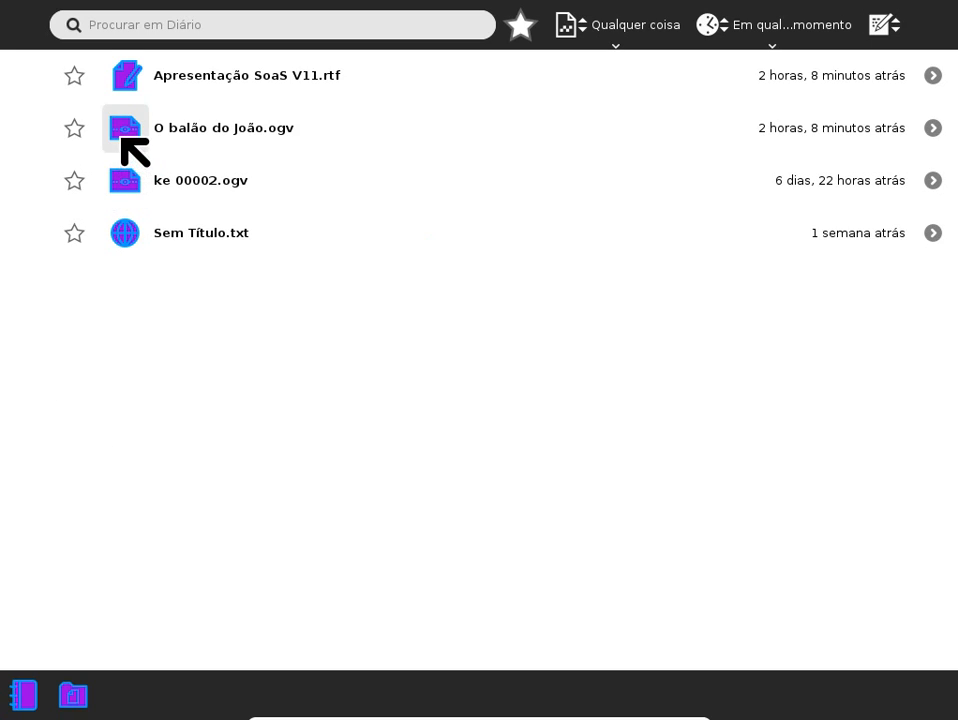
left_click(26, 700)
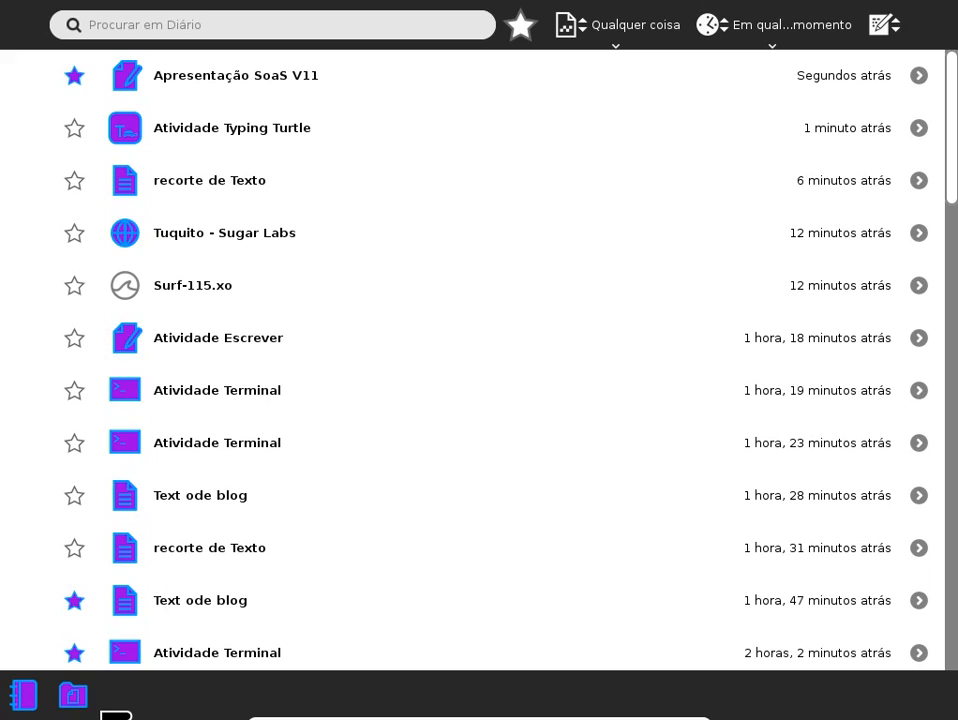
left_click(75, 697)
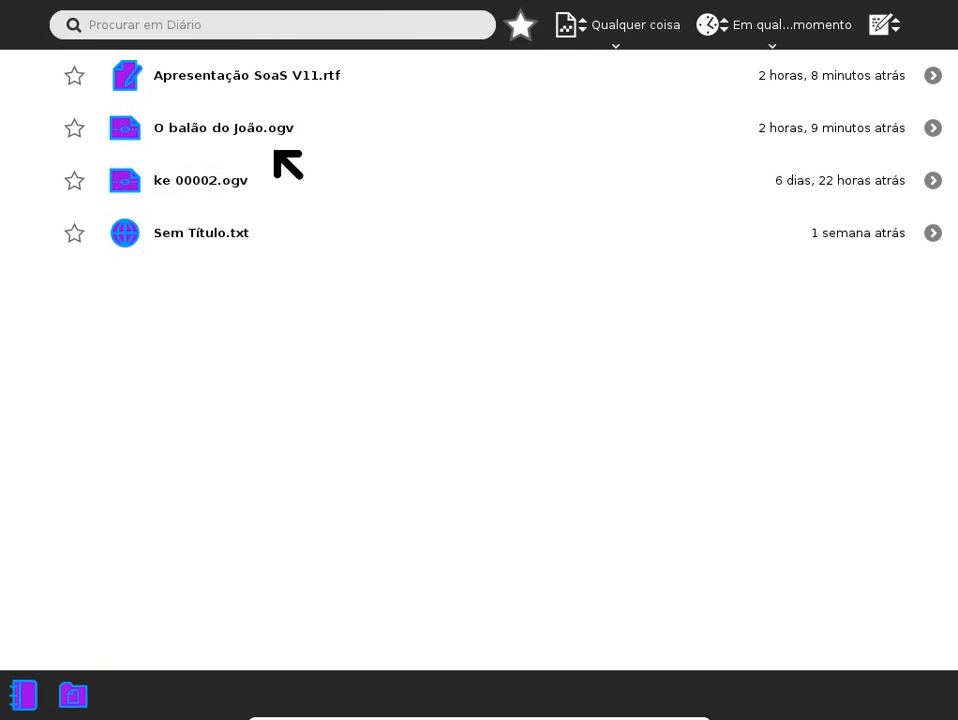
left_click(94, 120)
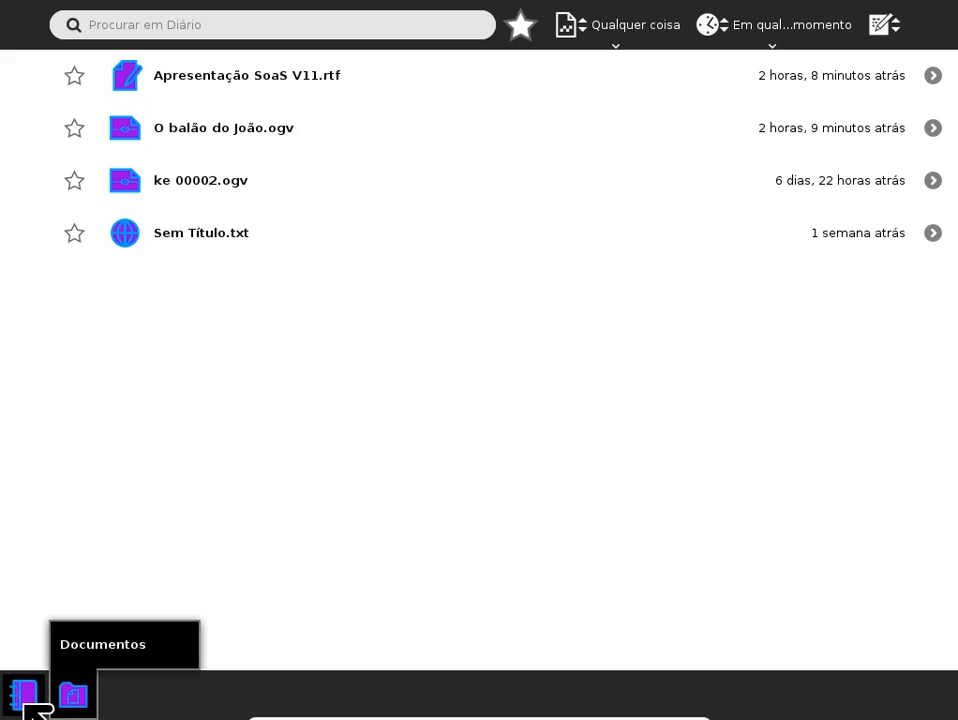
mouse_move(37, 711)
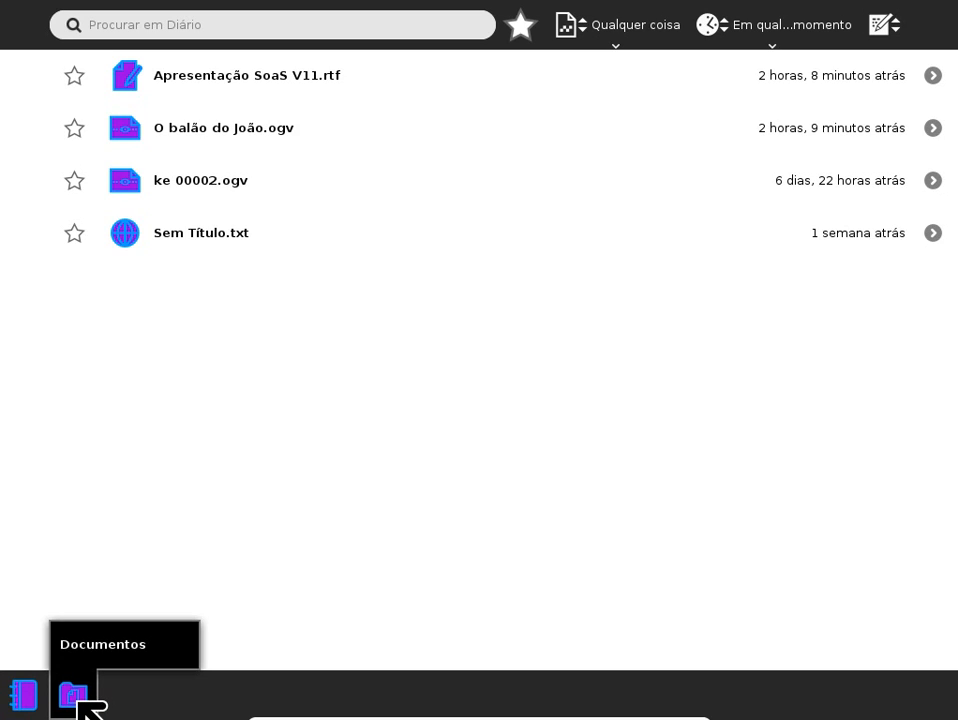
mouse_move(3, 5)
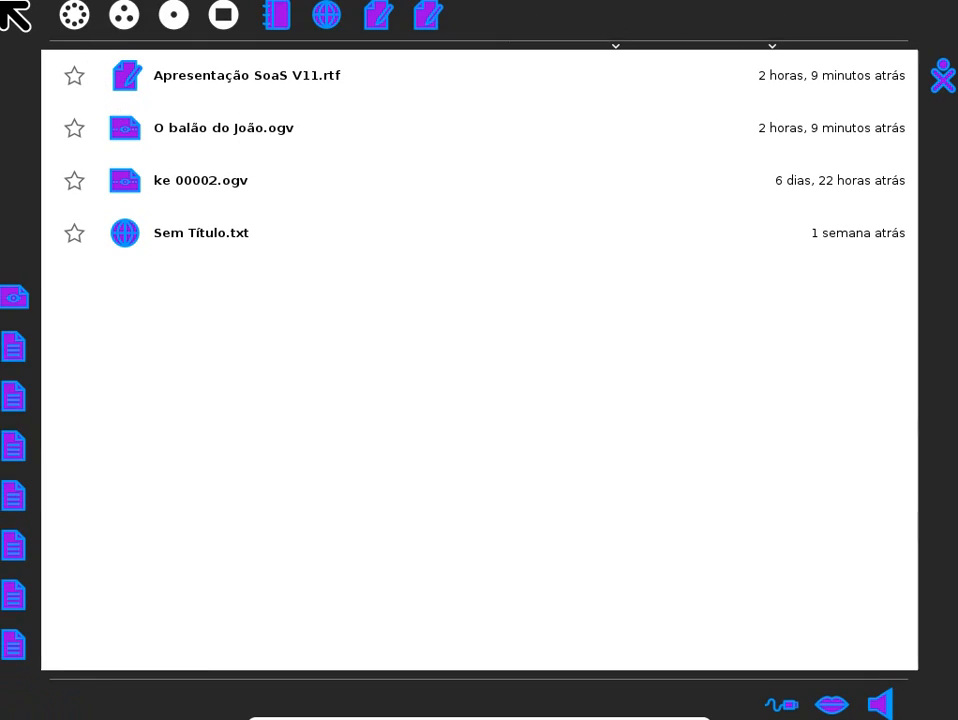
left_click(180, 27)
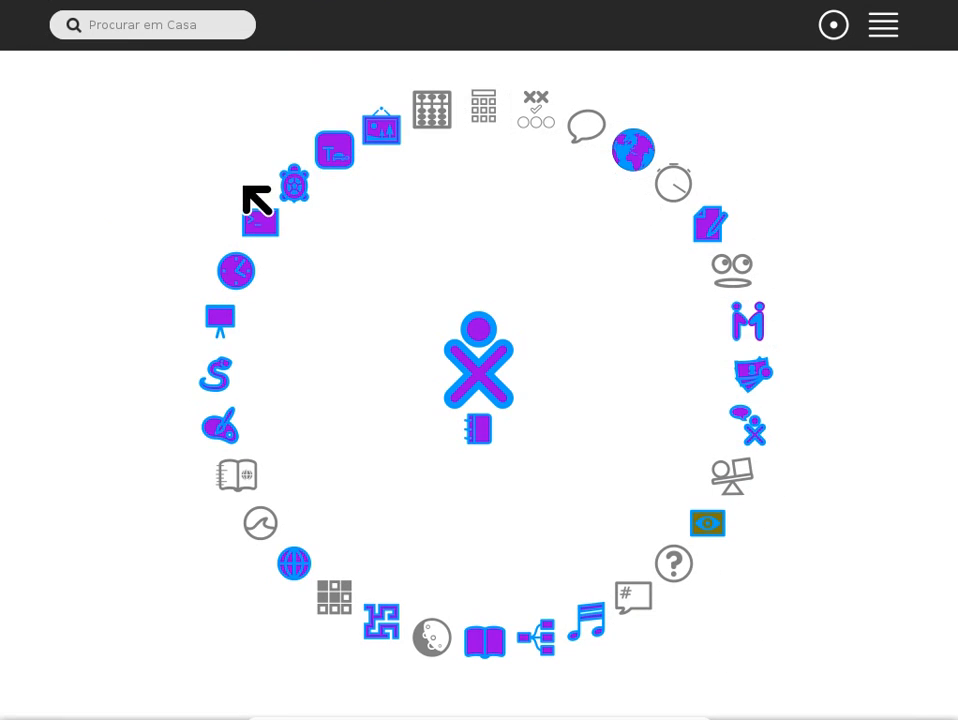
- Switch Favorites view 1 to the scattered layout and restore the ring layout
left_click(831, 20)
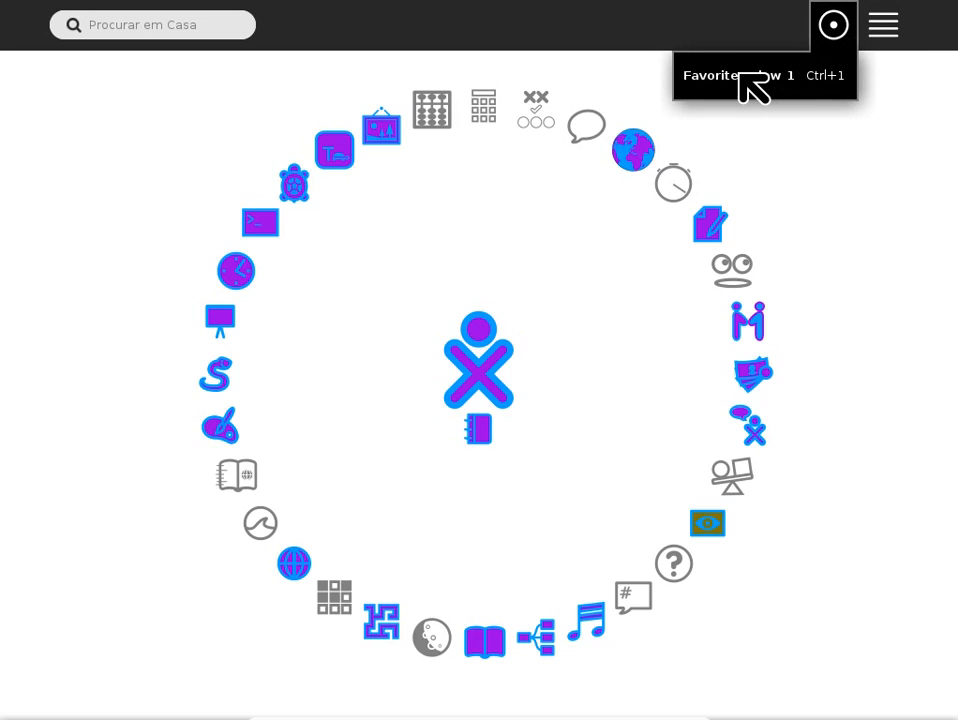
mouse_move(752, 88)
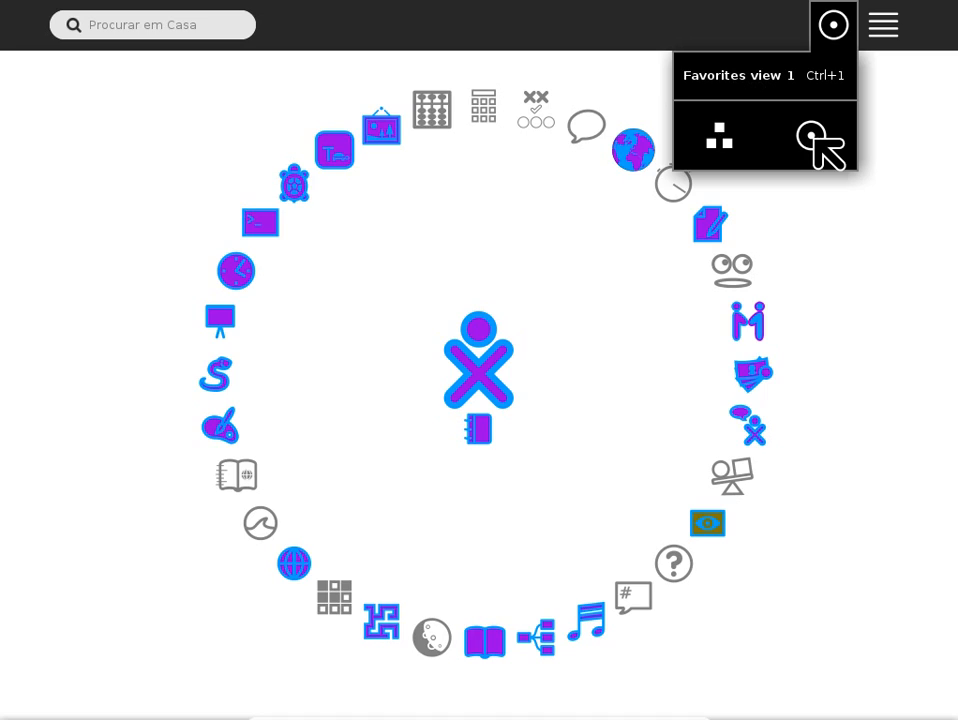
left_click(720, 147)
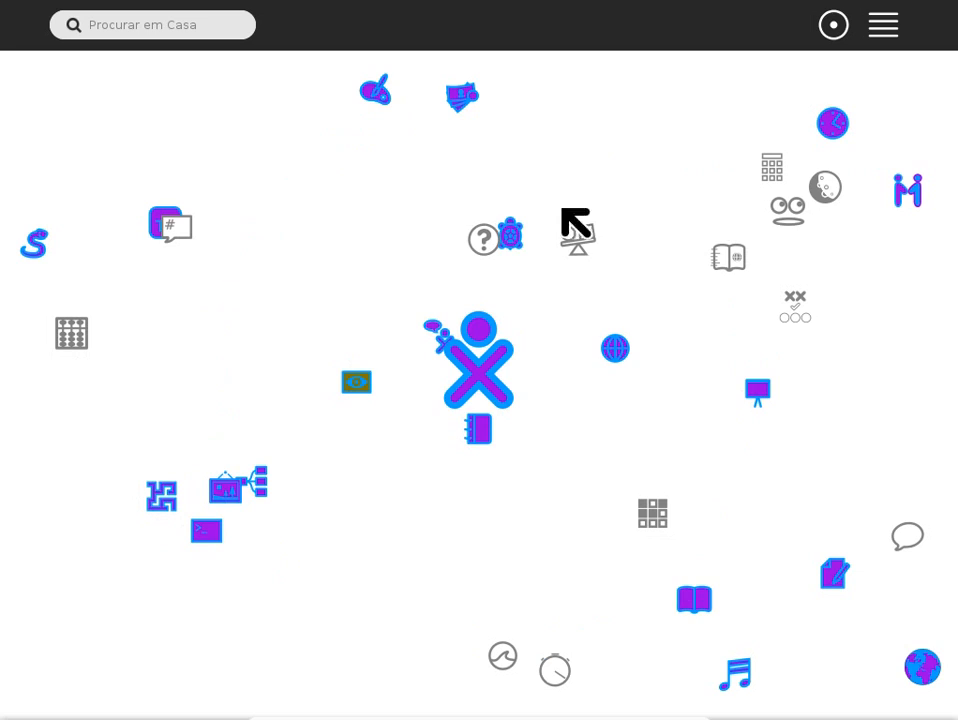
mouse_move(838, 30)
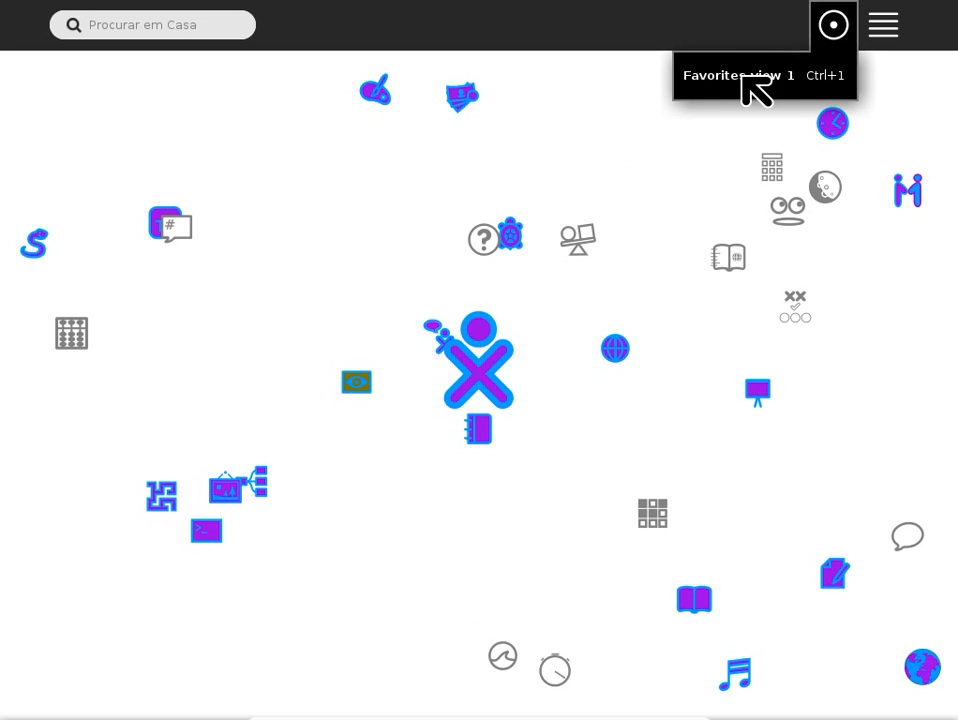
mouse_move(795, 128)
left_click(818, 145)
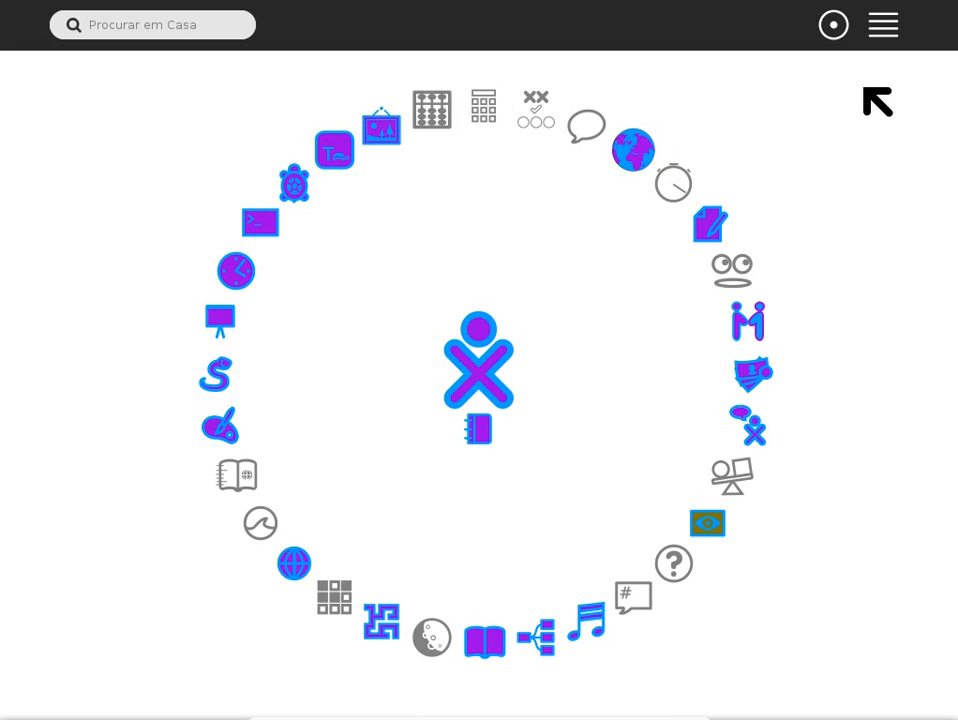
- In the activity list, remove Escrever, Cronómetro, Countries, Conversa - Chat, Combinador Visual, Calcular and Ábaco from the favorites
left_click(885, 28)
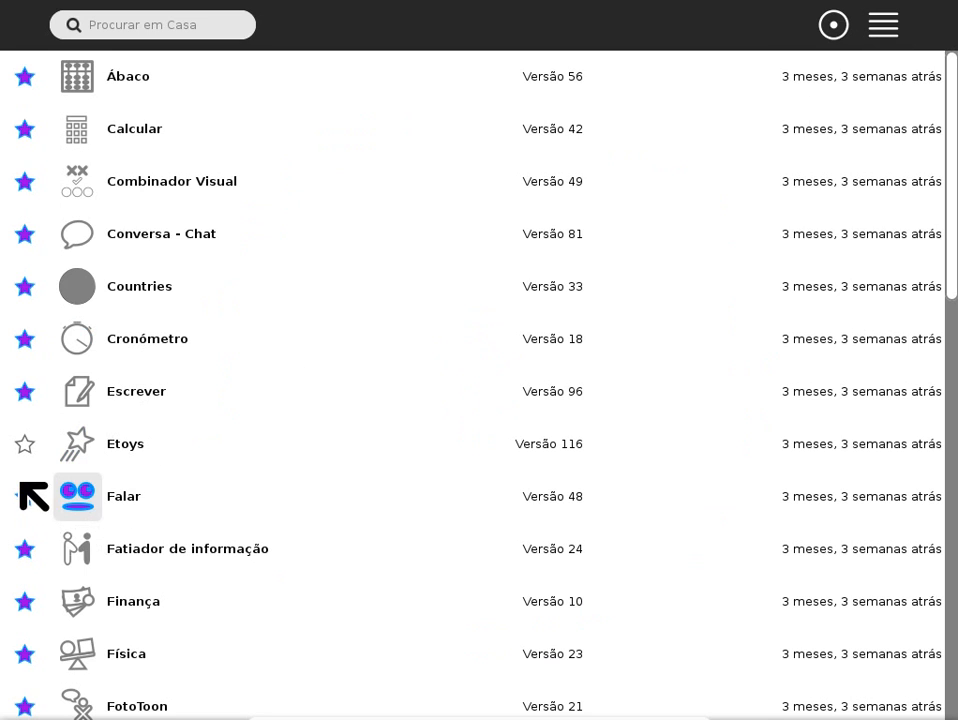
left_click(24, 443)
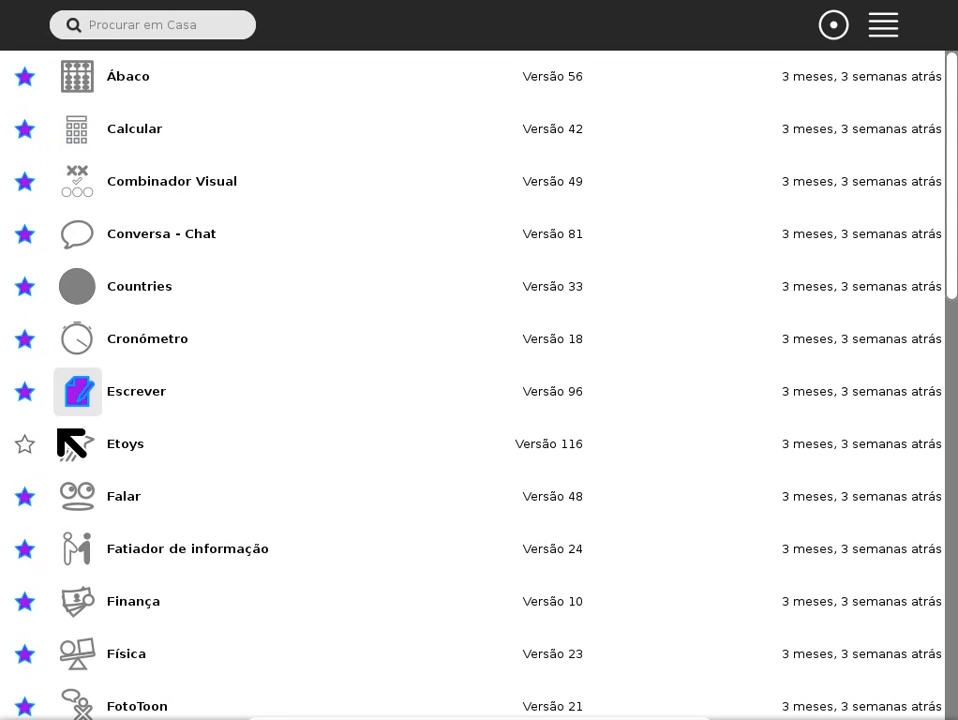
left_click(24, 388)
left_click(24, 338)
left_click(24, 286)
left_click(24, 233)
left_click(26, 183)
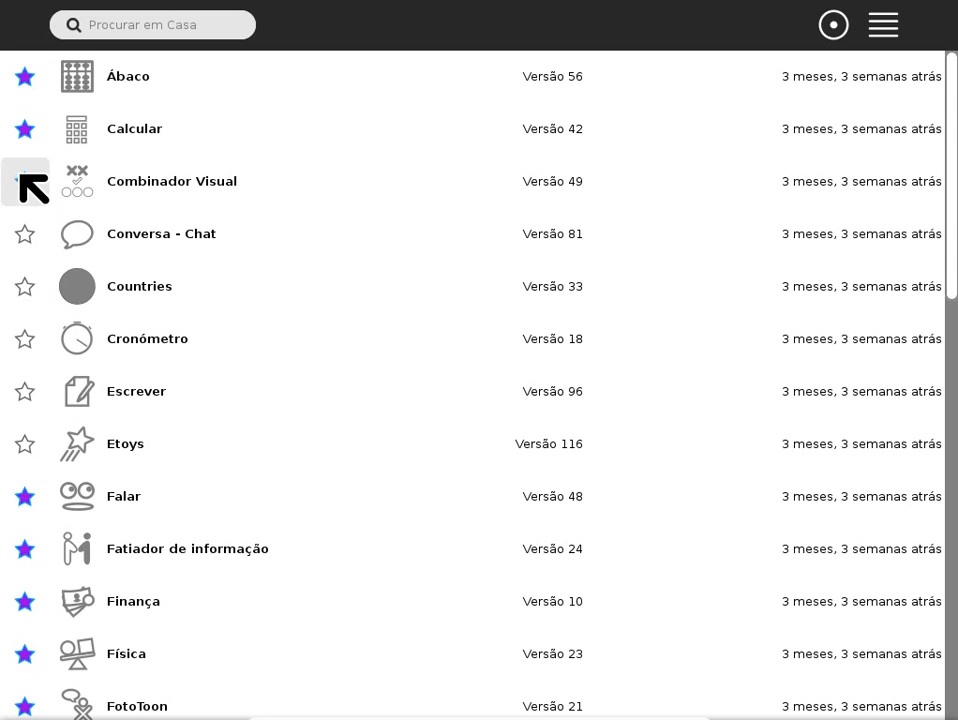
left_click(24, 128)
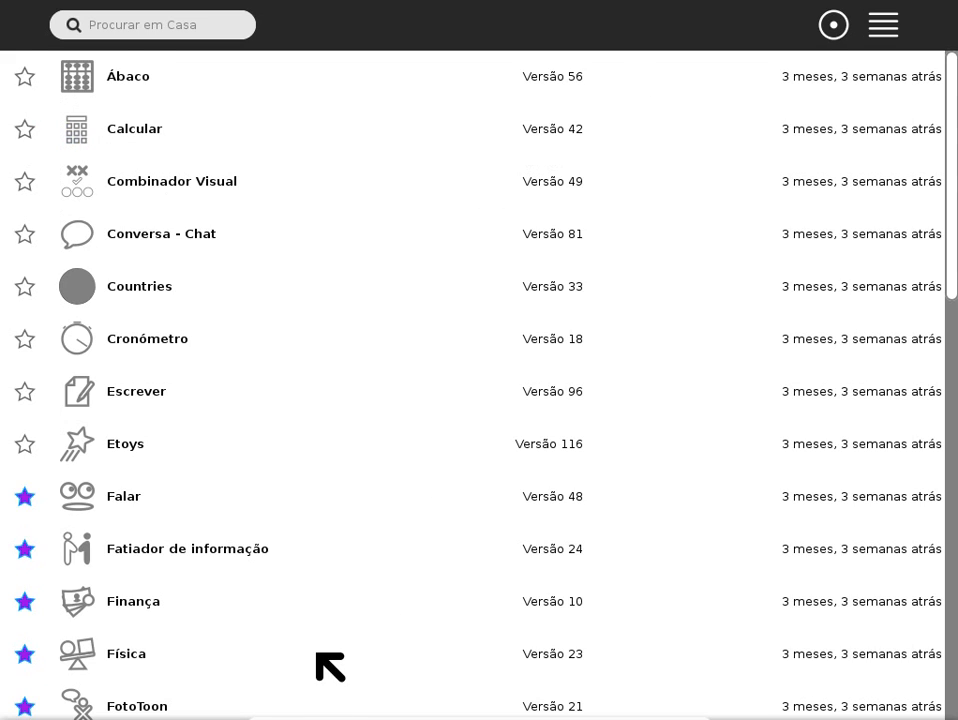
- Remove Gravar, FotoToon, Física and Finança from the favorites and return to the ring of favorite activities
scroll(331, 667, "down", 3)
left_click(25, 608)
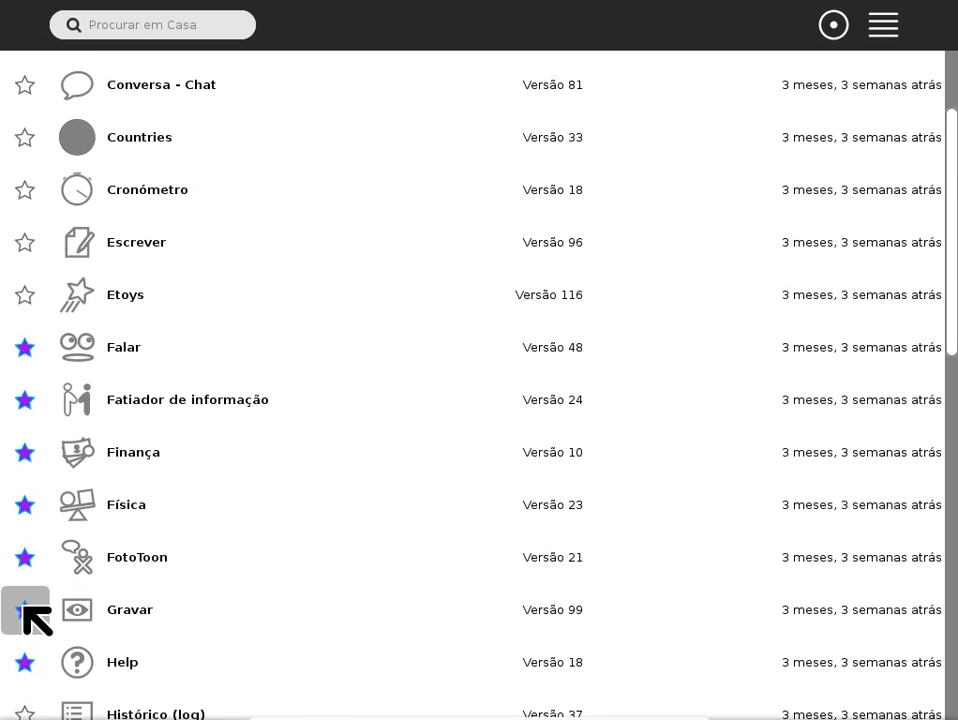
left_click(24, 556)
left_click(24, 504)
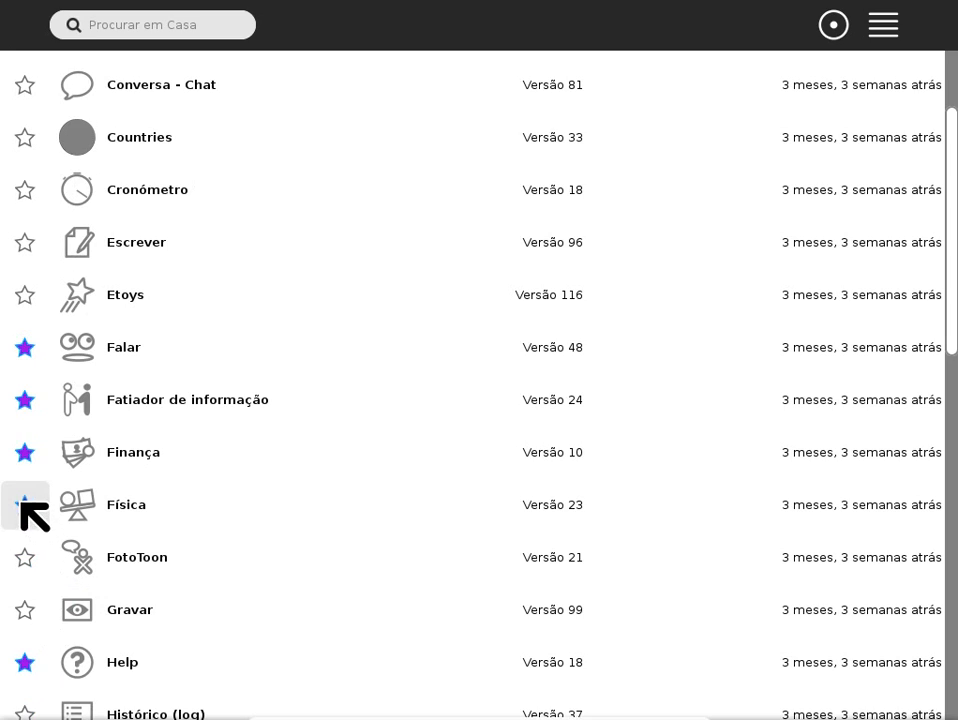
left_click(24, 452)
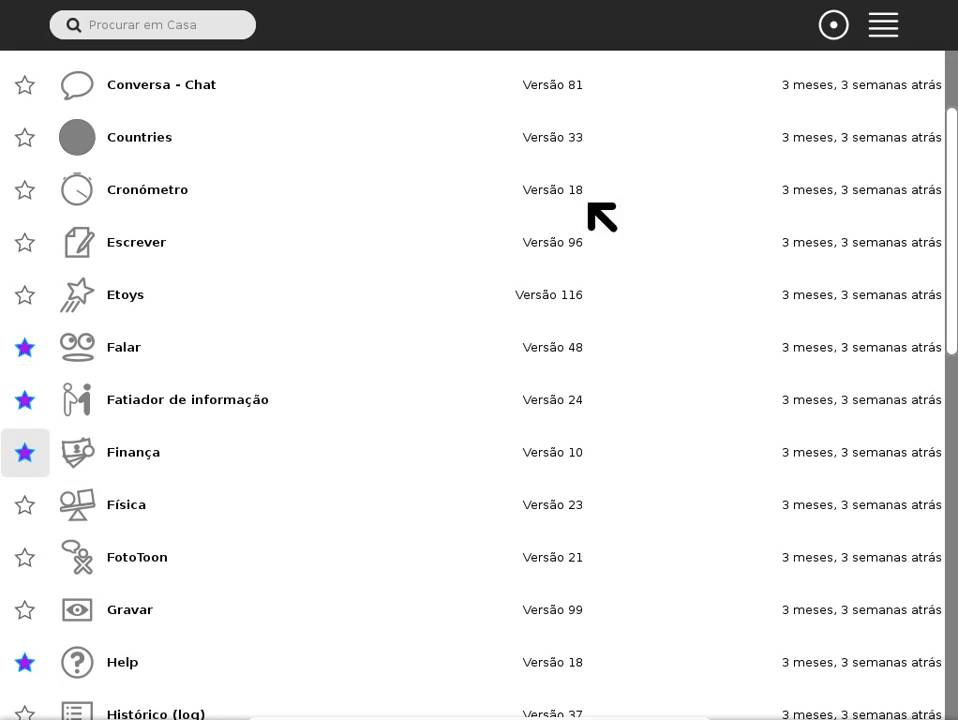
left_click(834, 25)
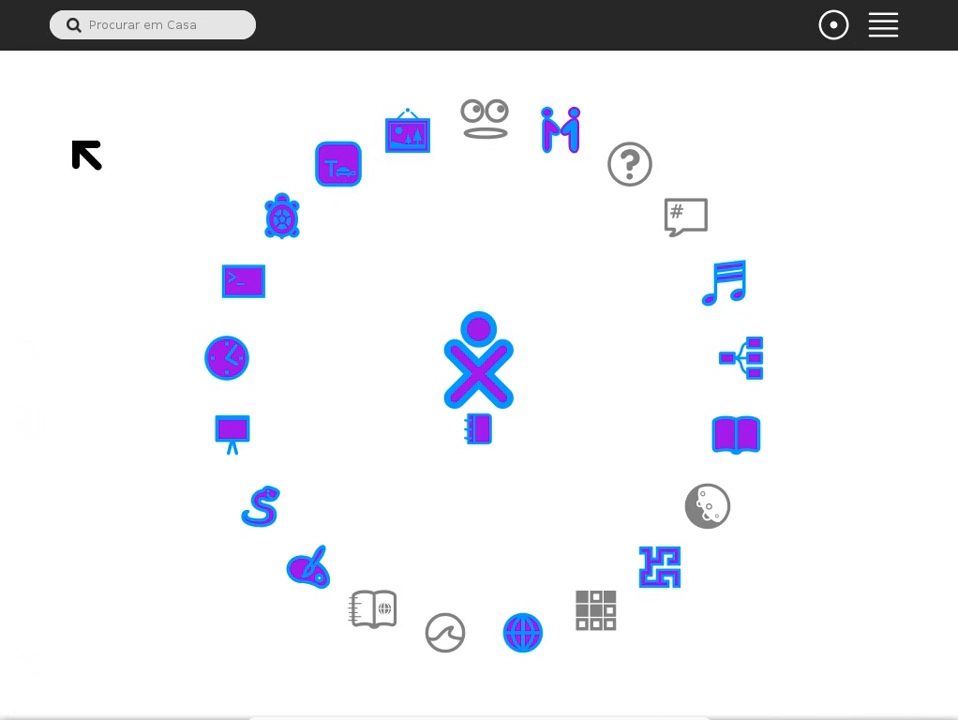
- Open the music player activity and reveal the Frame to examine its clipboard items
mouse_move(477, 380)
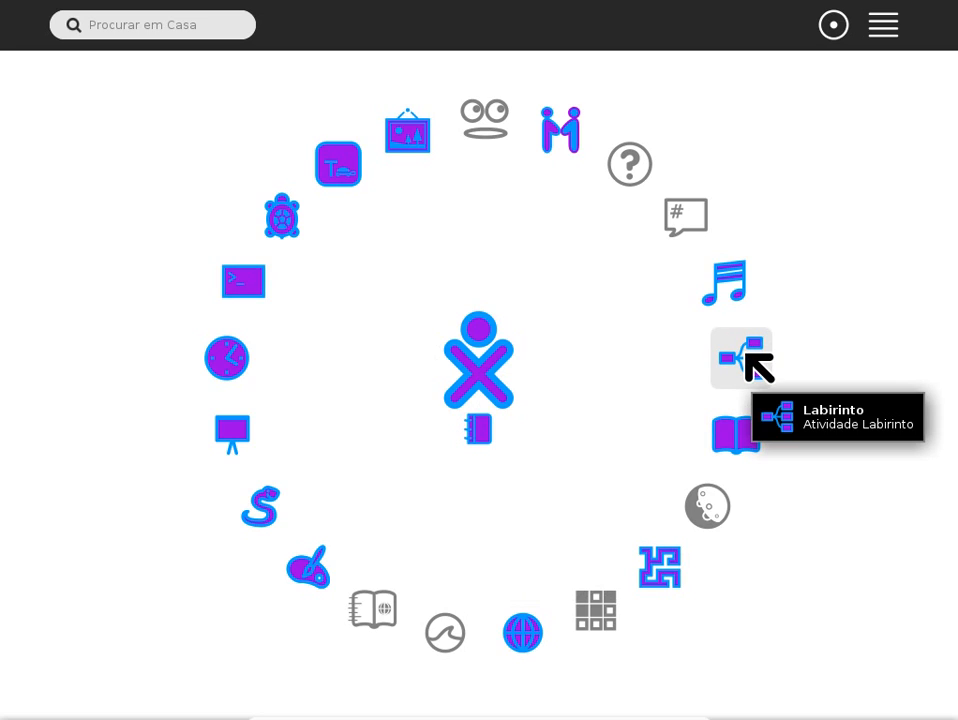
left_click(730, 285)
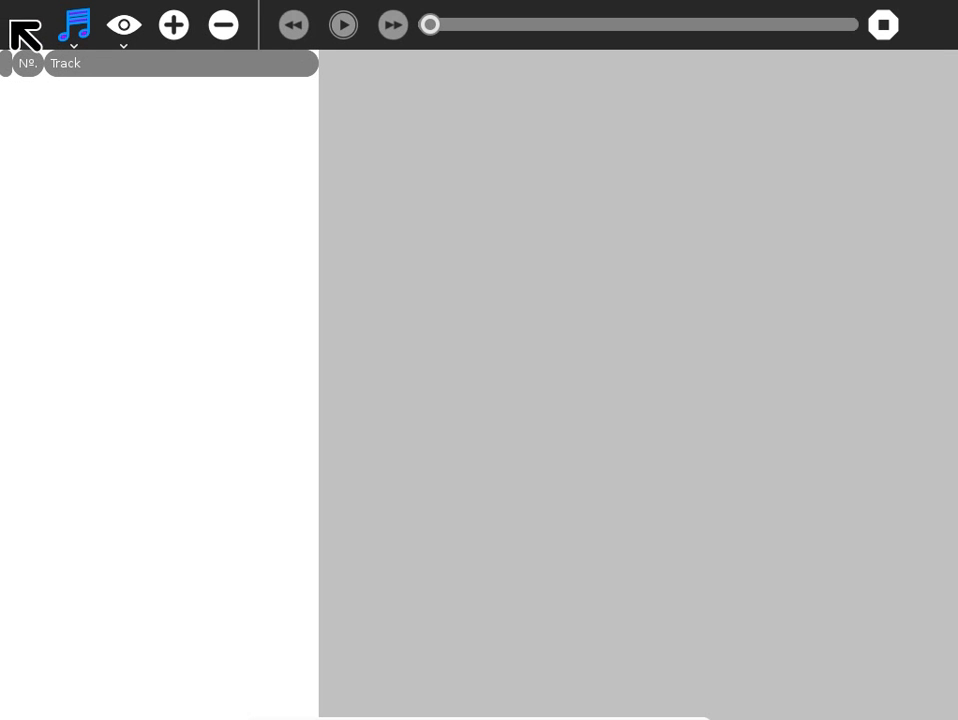
mouse_move(1, 1)
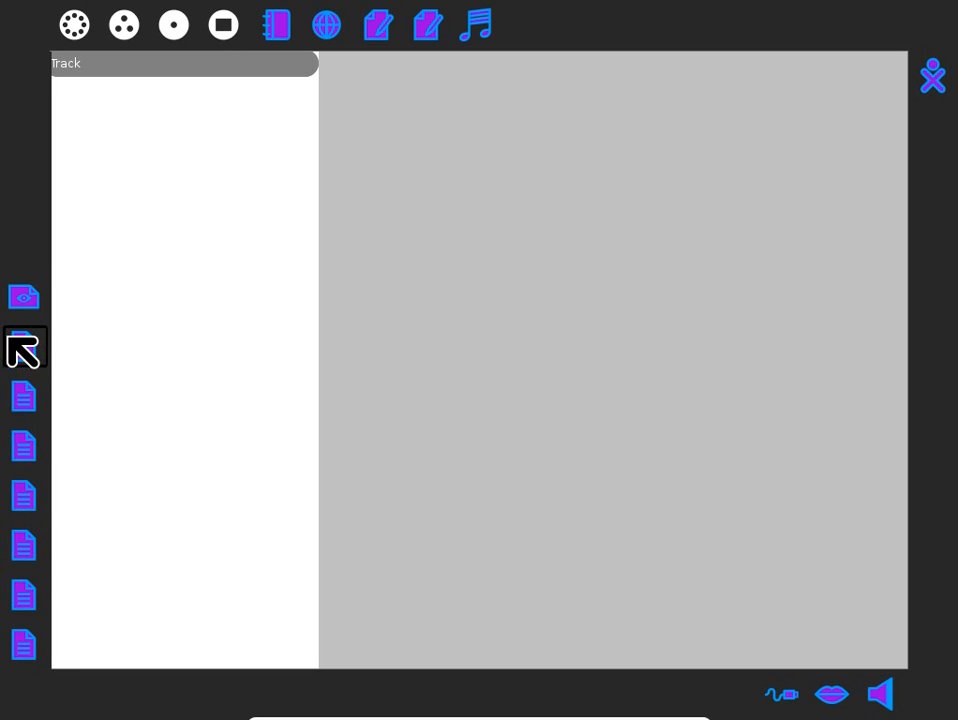
mouse_move(11, 288)
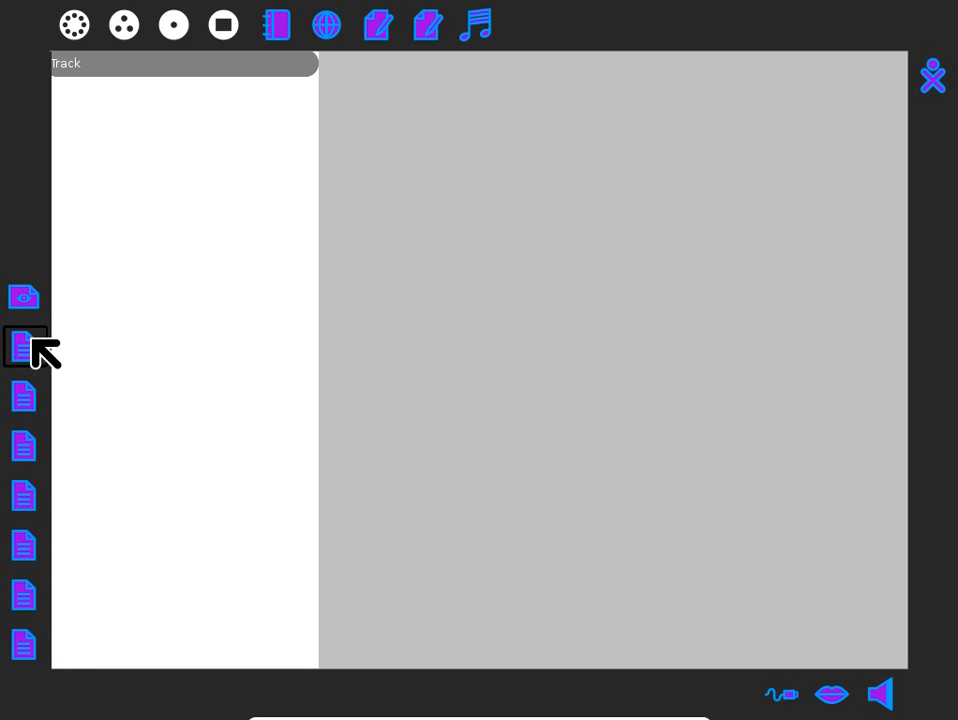
mouse_move(30, 340)
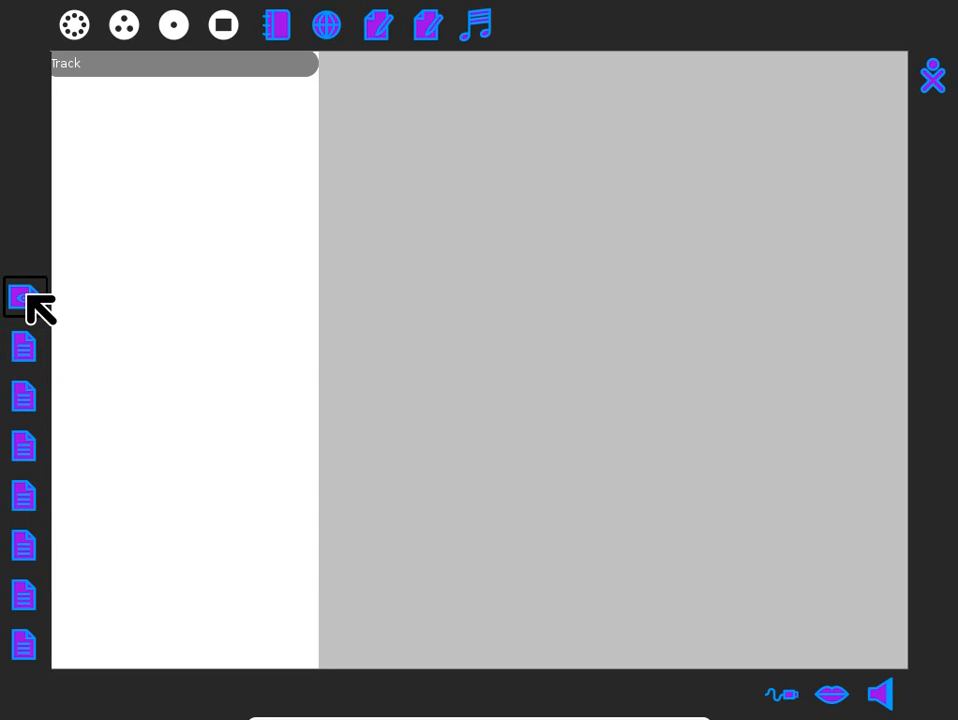
- Show the Diário's storage details in the Frame and open the Diário
mouse_move(40, 309)
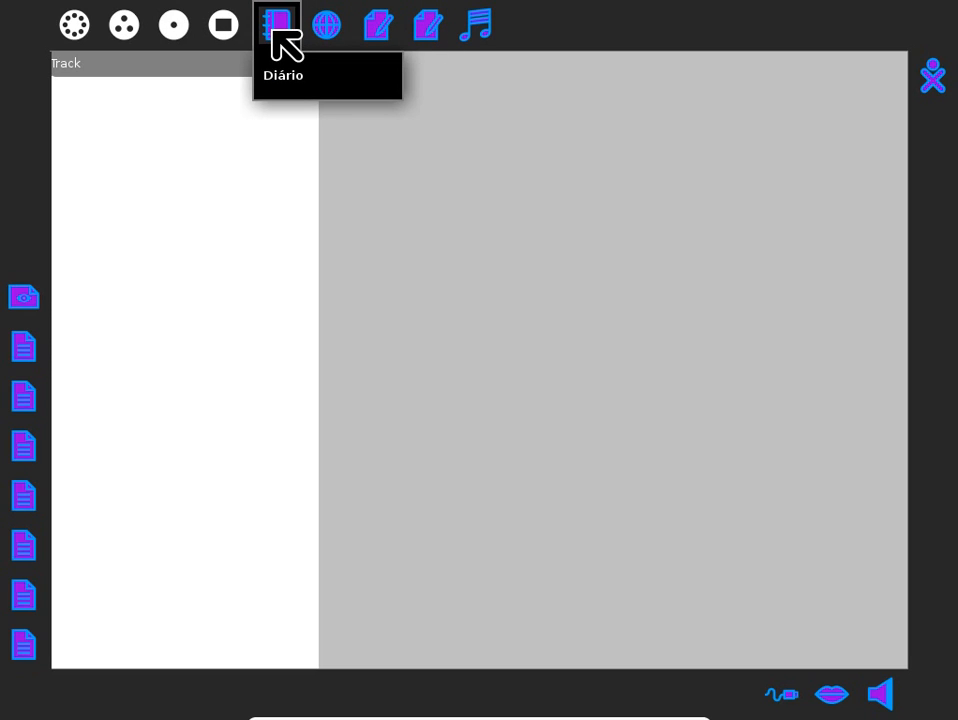
mouse_move(272, 31)
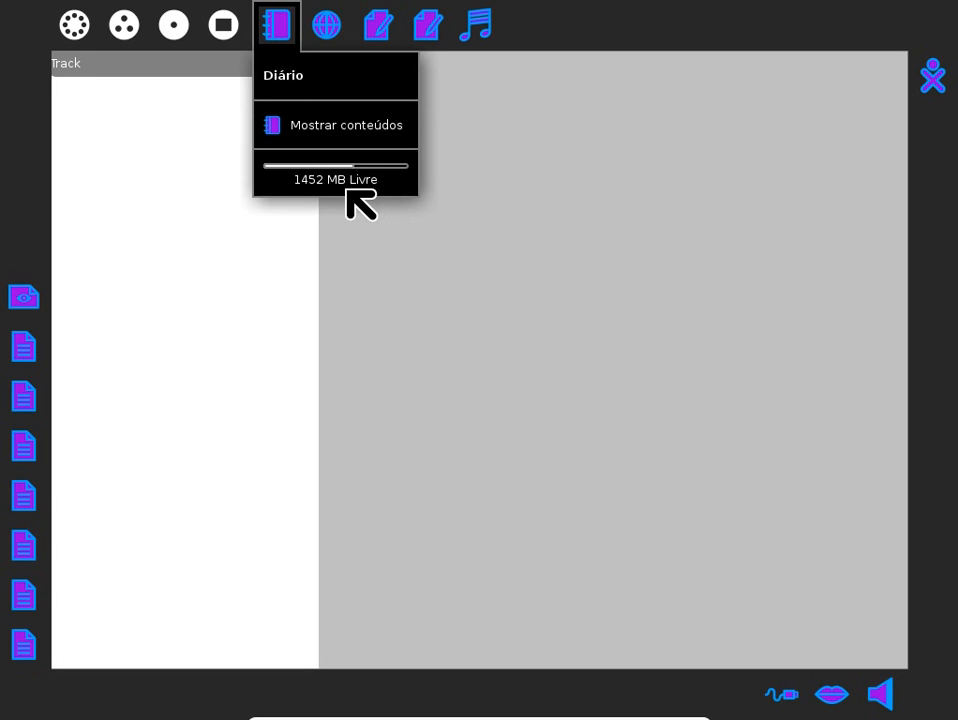
left_click(300, 126)
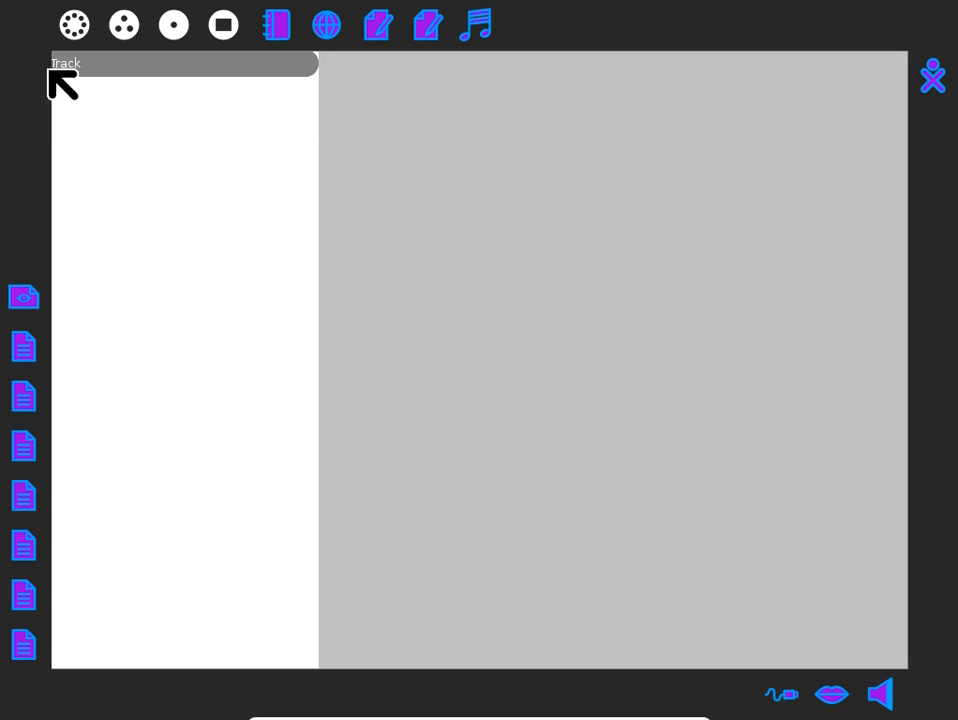
mouse_move(2, 2)
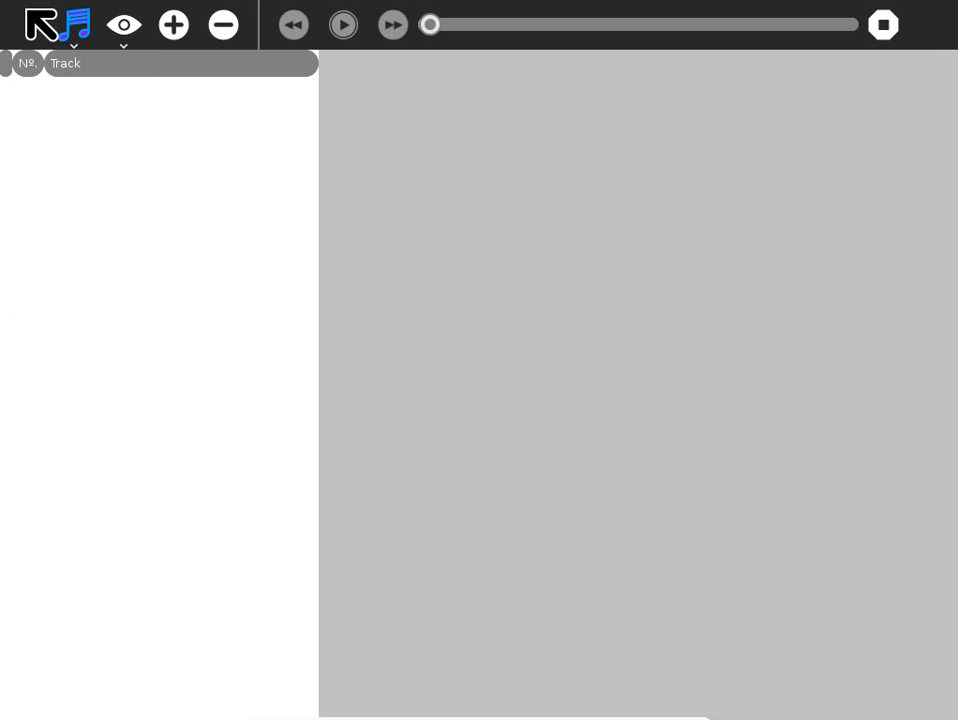
left_click(277, 24)
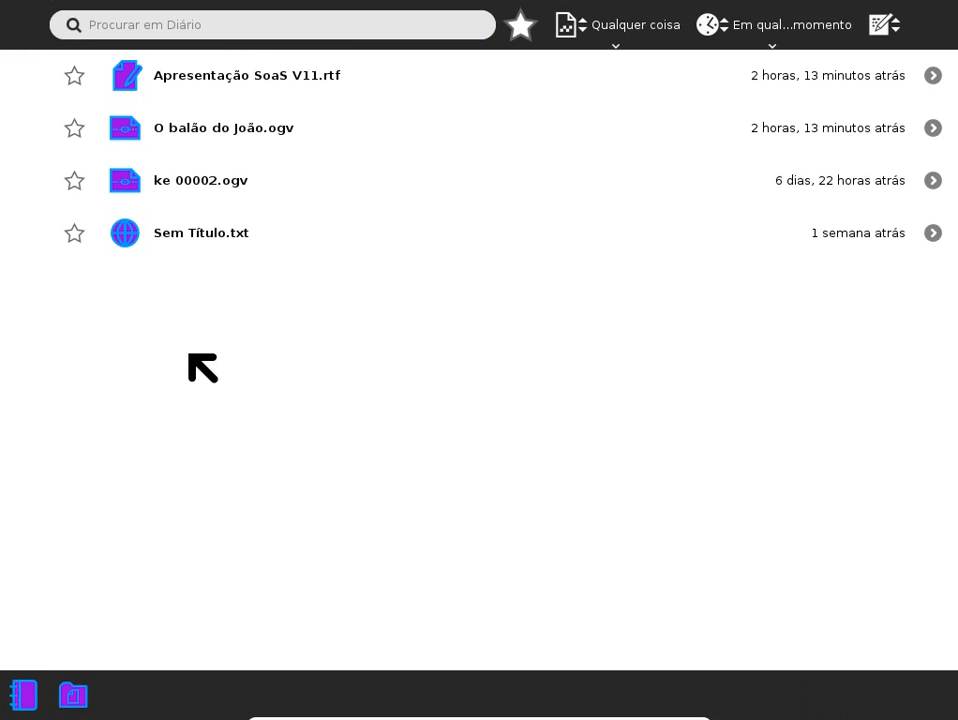
- Switch from the Diário to the first running Escrever activity
mouse_move(1, 1)
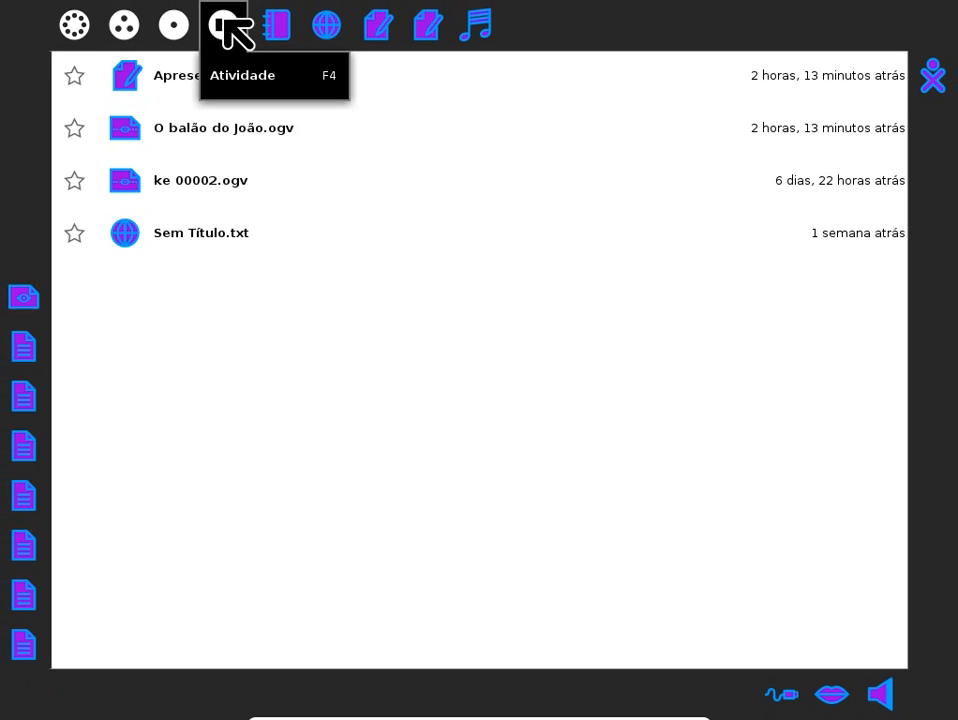
left_click(224, 22)
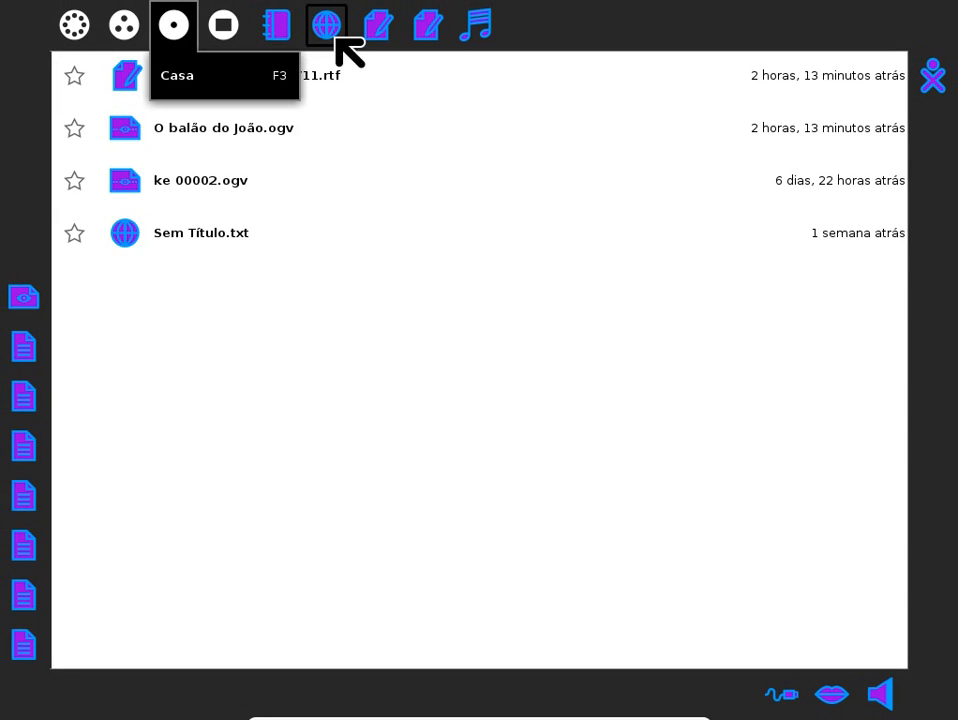
left_click(380, 25)
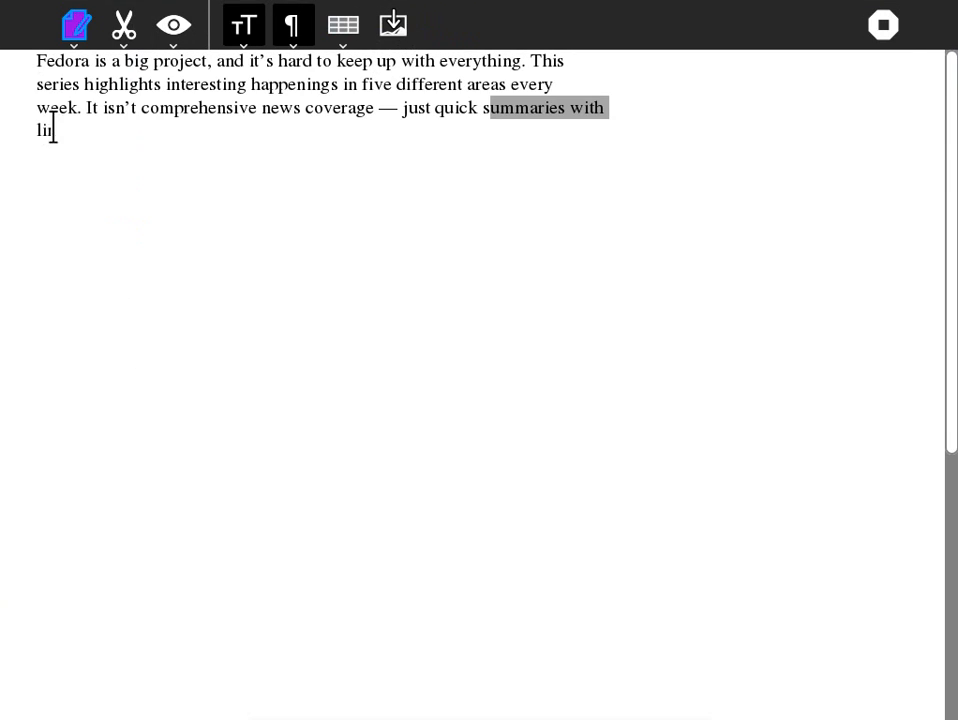
- Go to the Home view (Casa) and return to the current activity with the Frame's Atividade view
mouse_move(2, 2)
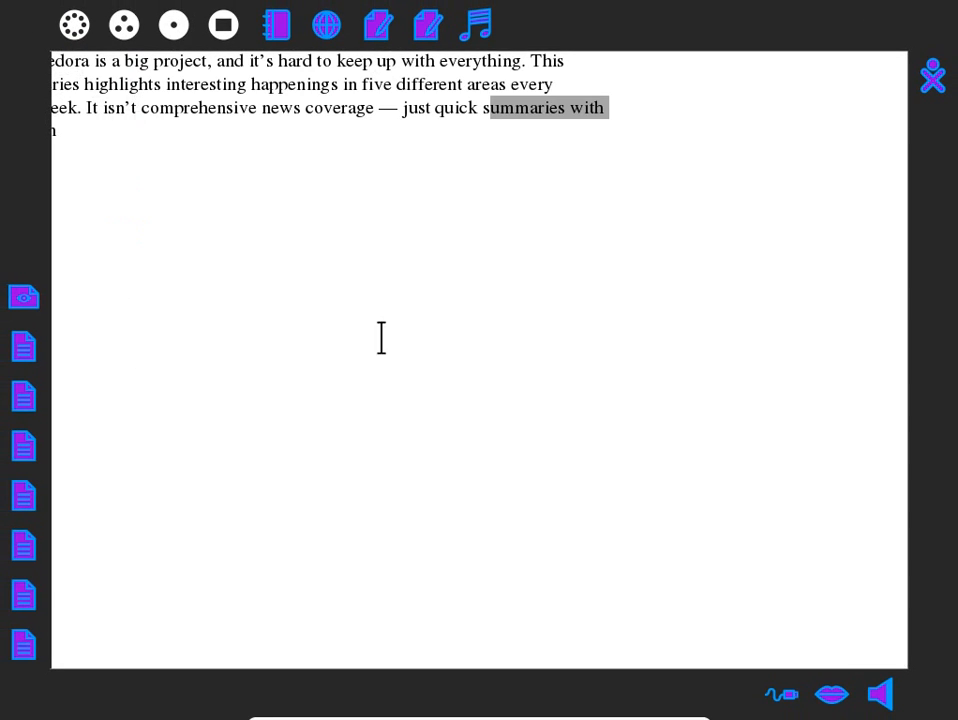
left_click(170, 27)
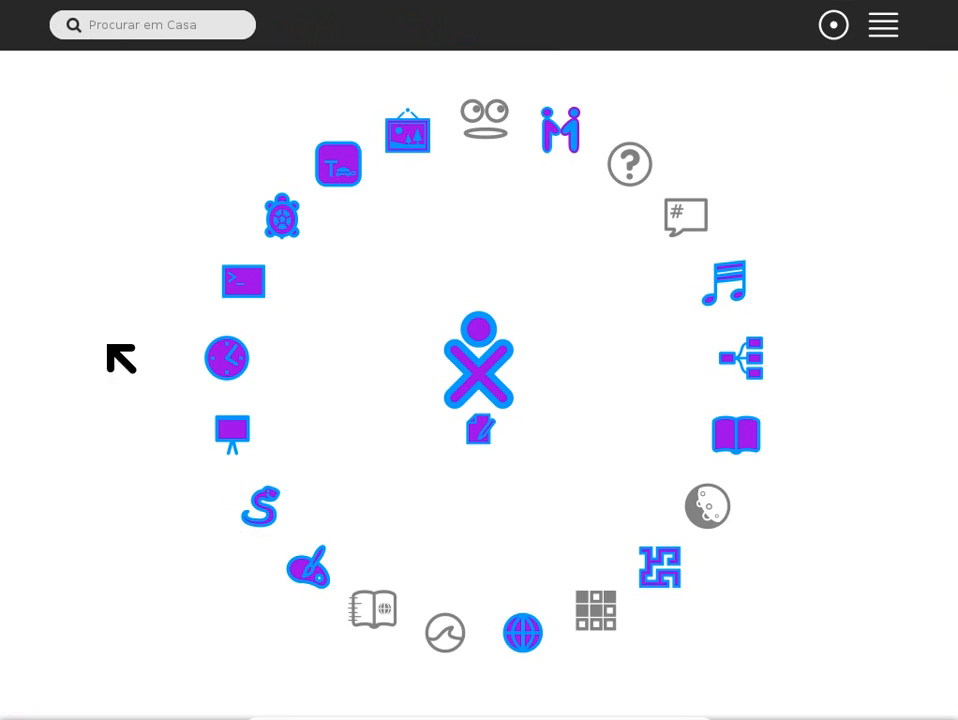
mouse_move(0, 0)
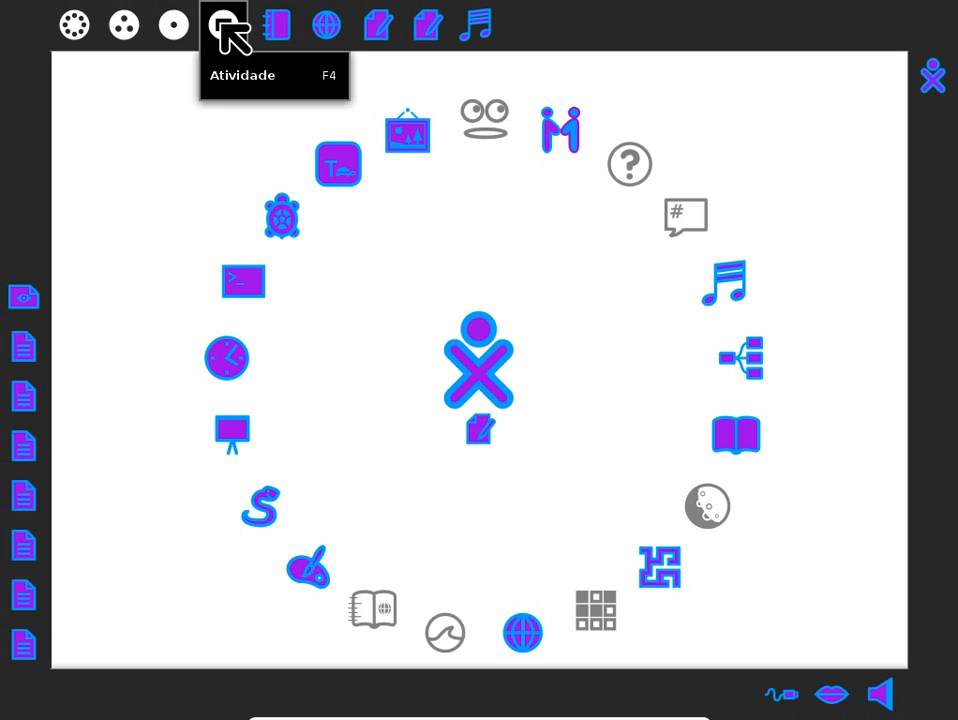
left_click(226, 30)
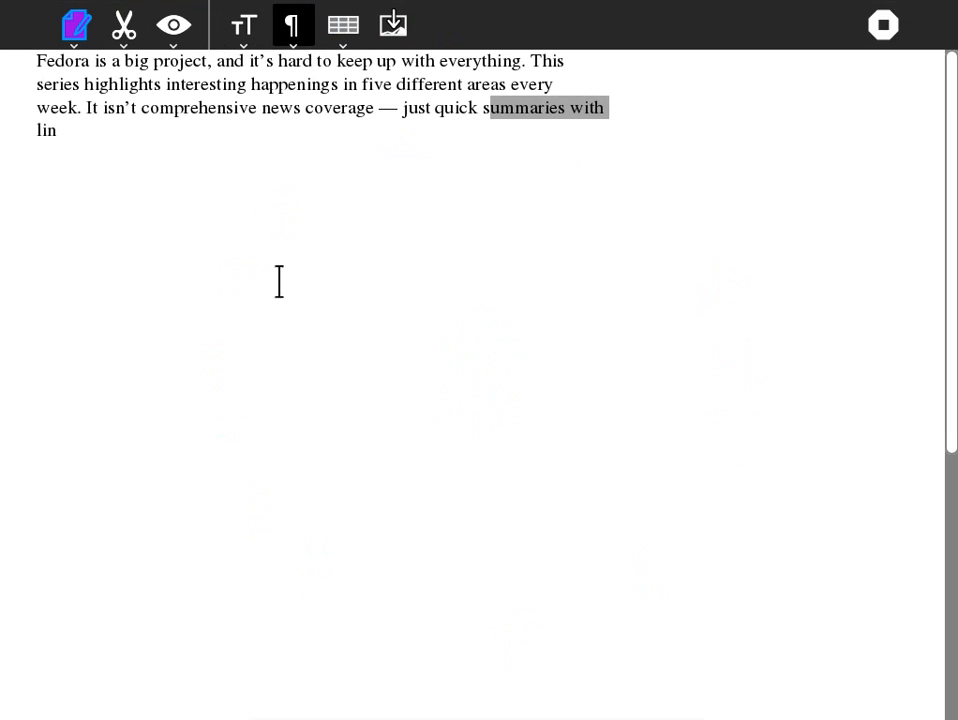
- Go back to the Home view and resume the Escrever activity shown beneath the central XO figure
mouse_move(4, 6)
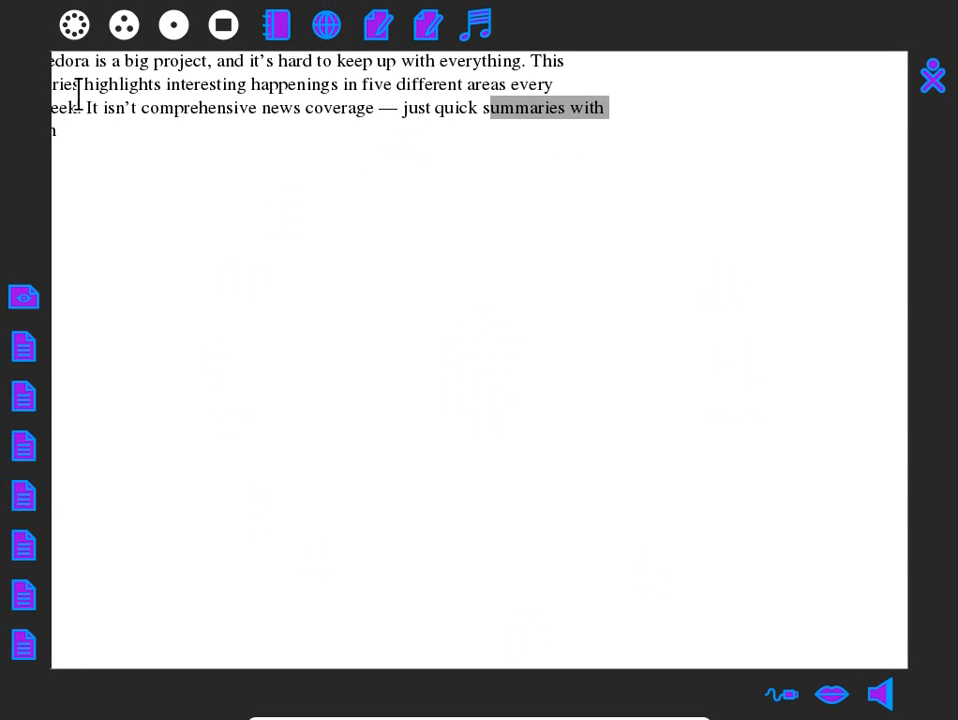
left_click(178, 28)
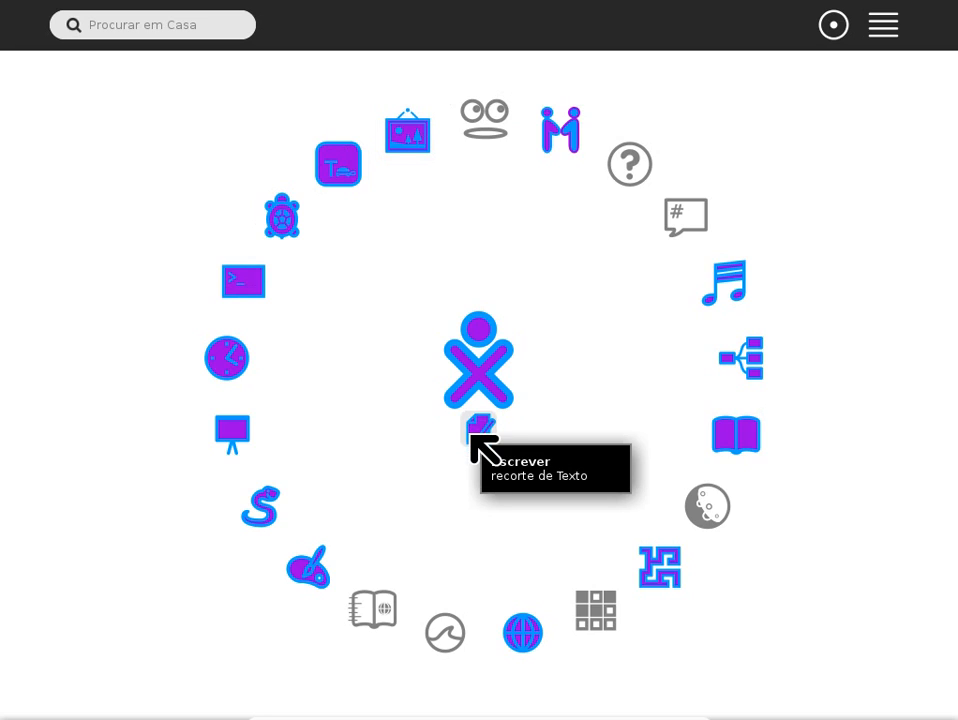
mouse_move(489, 441)
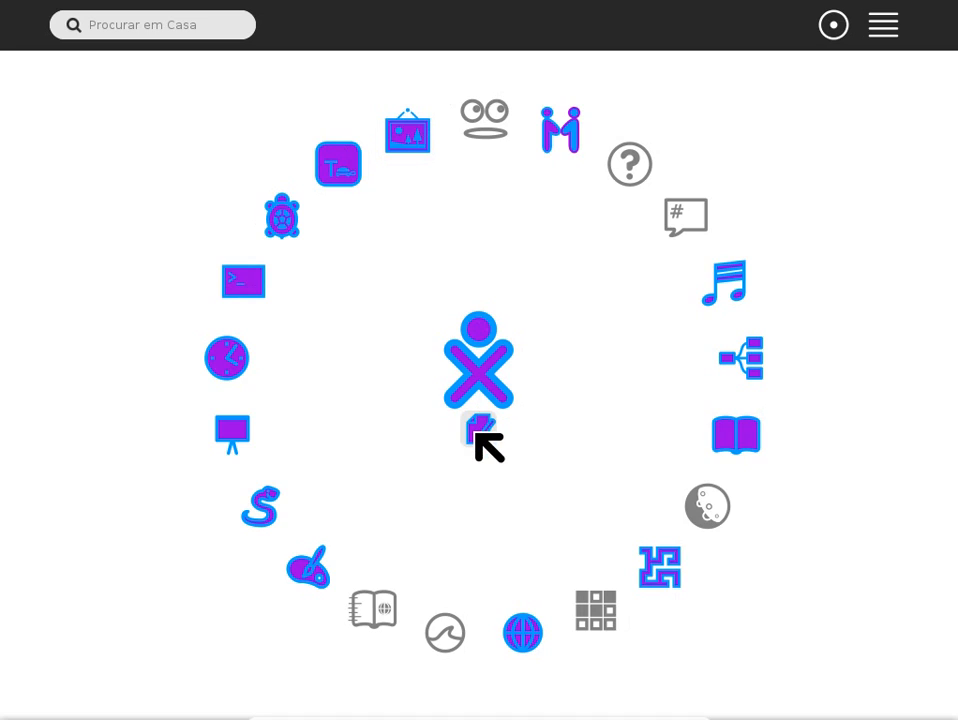
left_click(478, 426)
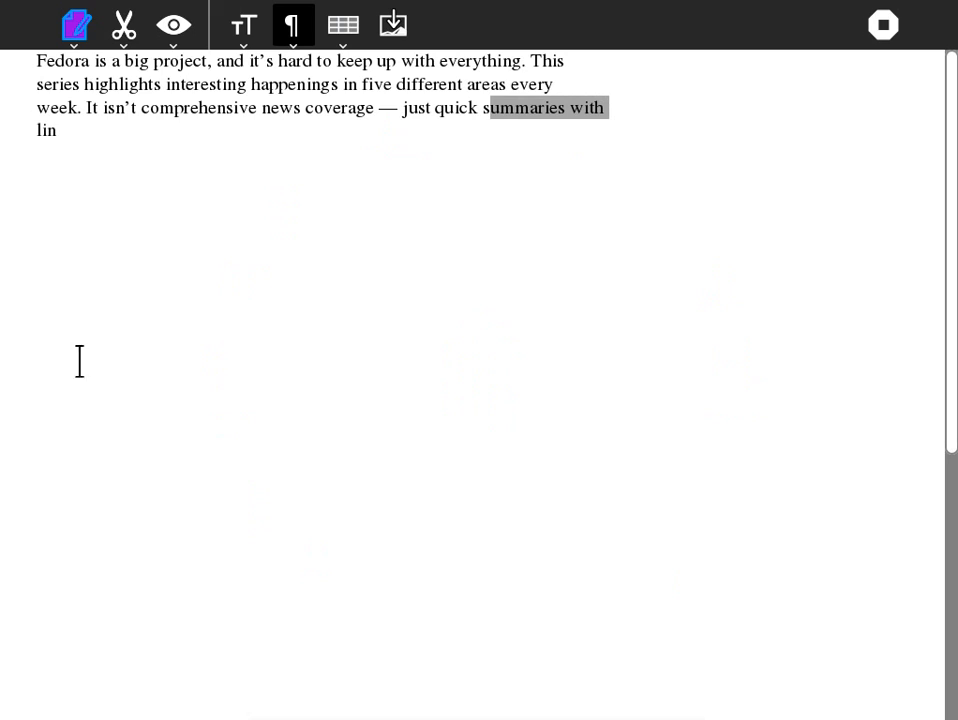
- Open the Group view (Grupo) and examine the figures in it
mouse_move(3, 3)
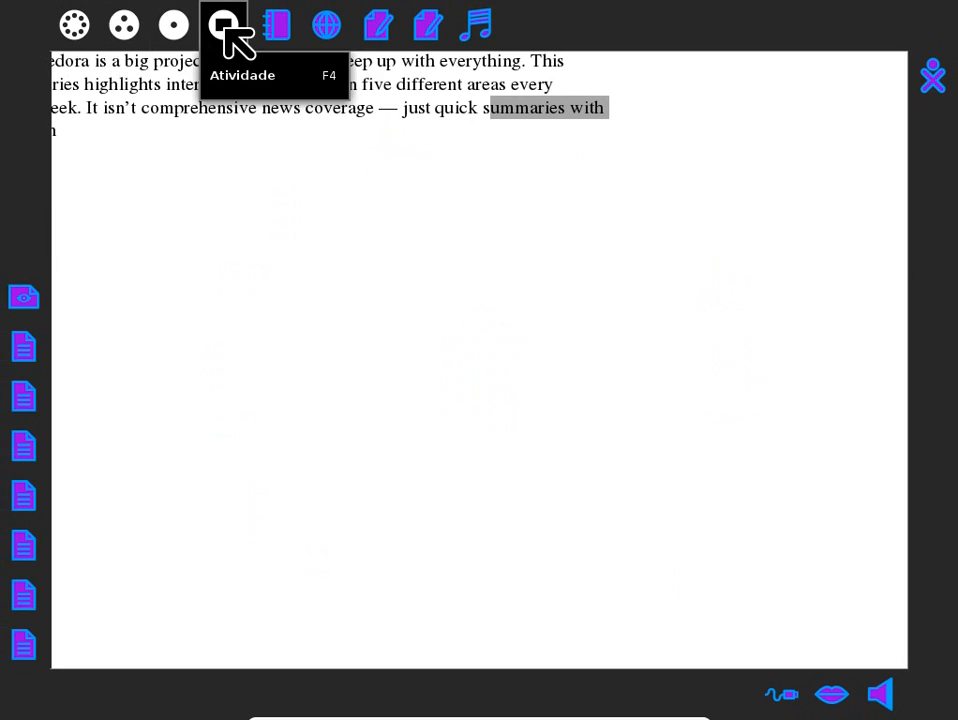
left_click(124, 24)
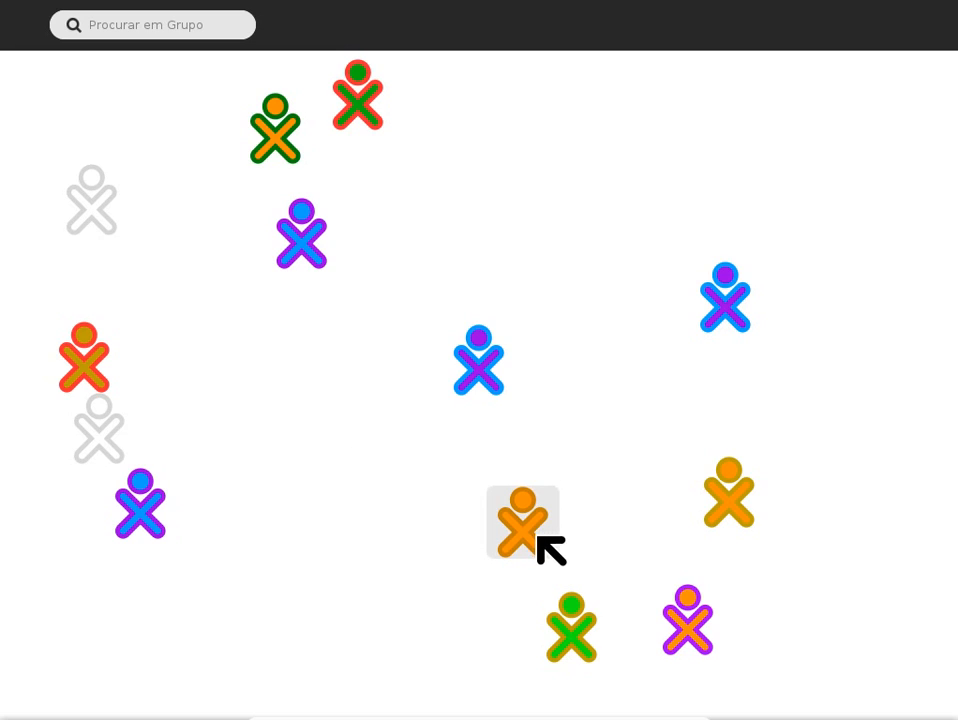
mouse_move(731, 501)
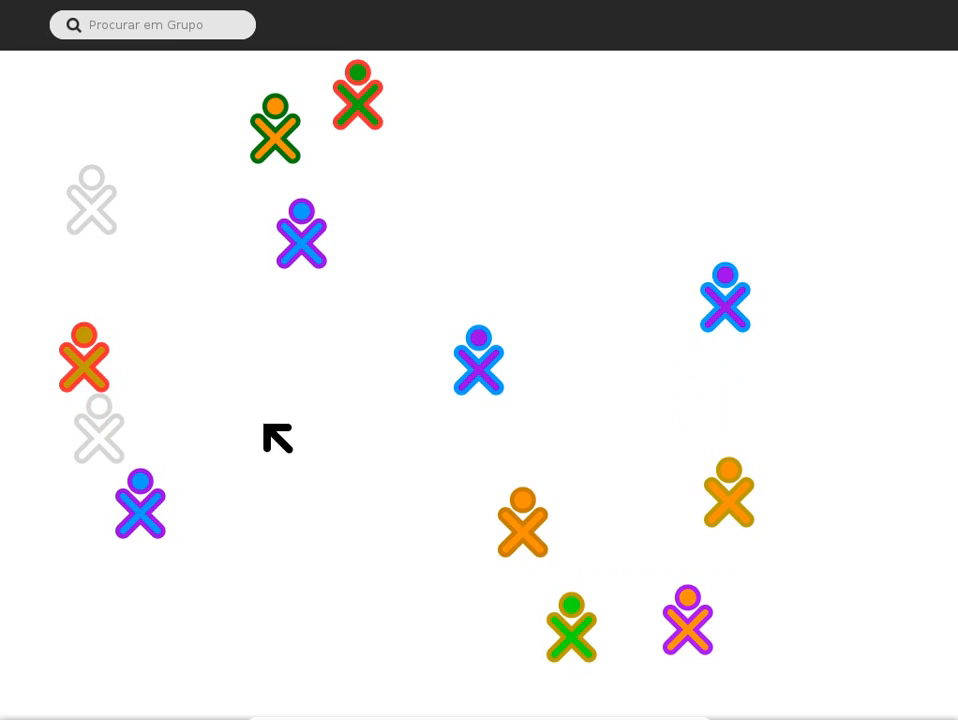
- Open the Neighborhood view (Vizinhança) and examine individual users by name
mouse_move(3, 3)
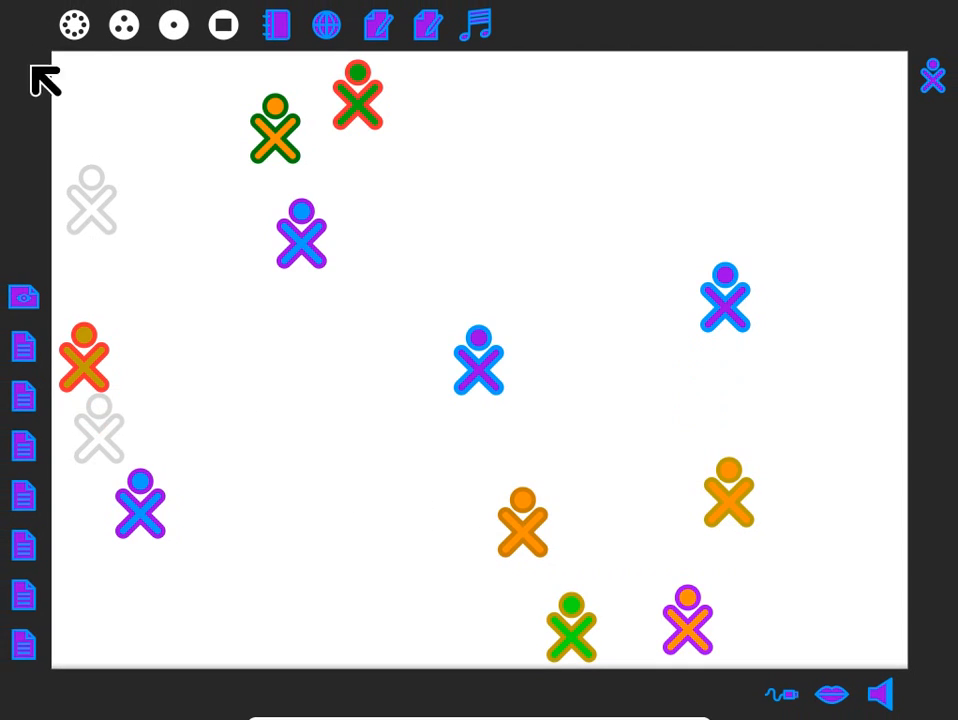
left_click(76, 22)
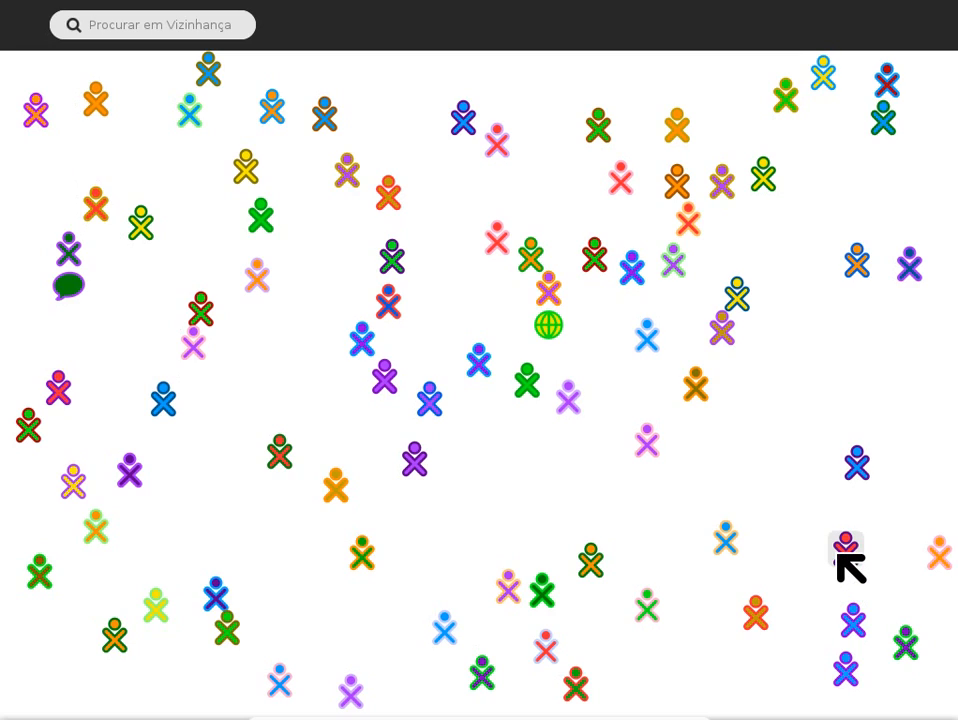
mouse_move(839, 556)
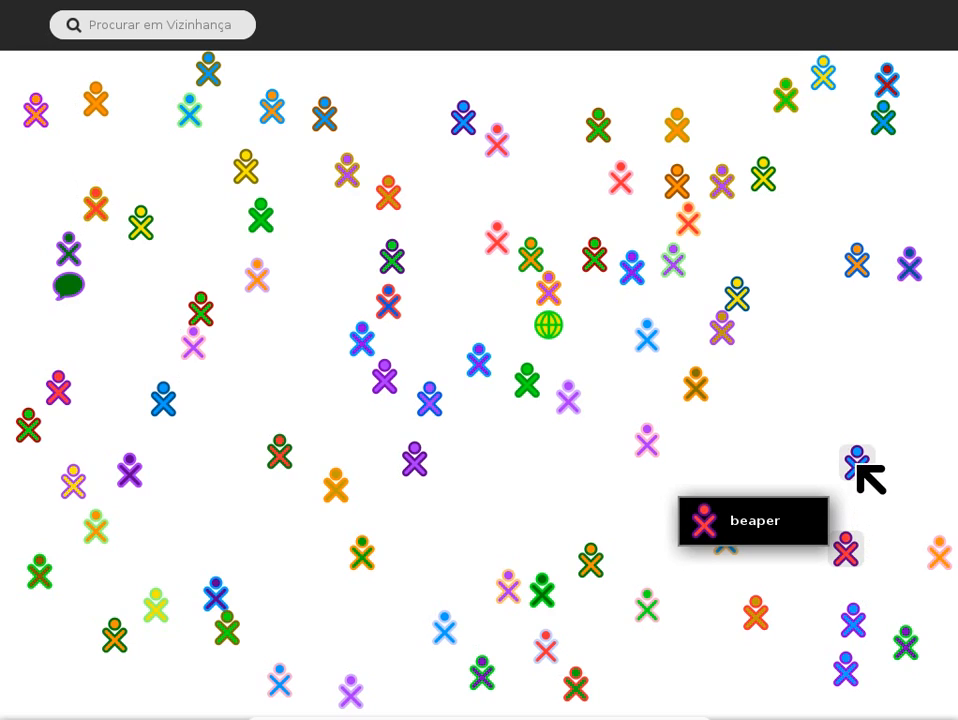
mouse_move(858, 459)
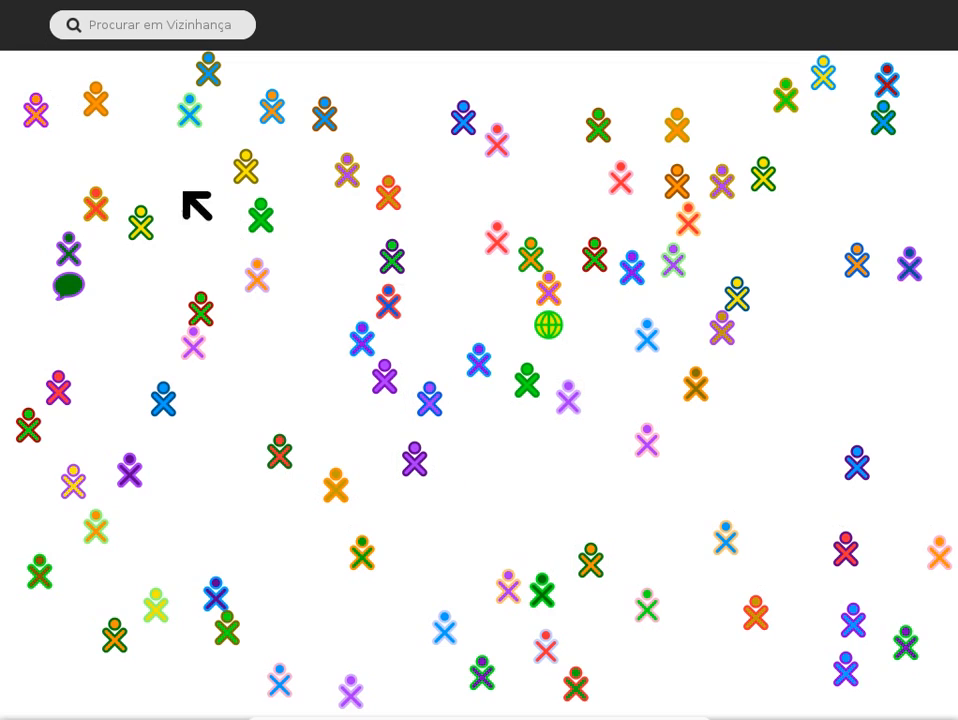
- Switch to the music player activity and examine the Frame's user, audio and speech (Fala) items
mouse_move(2, 2)
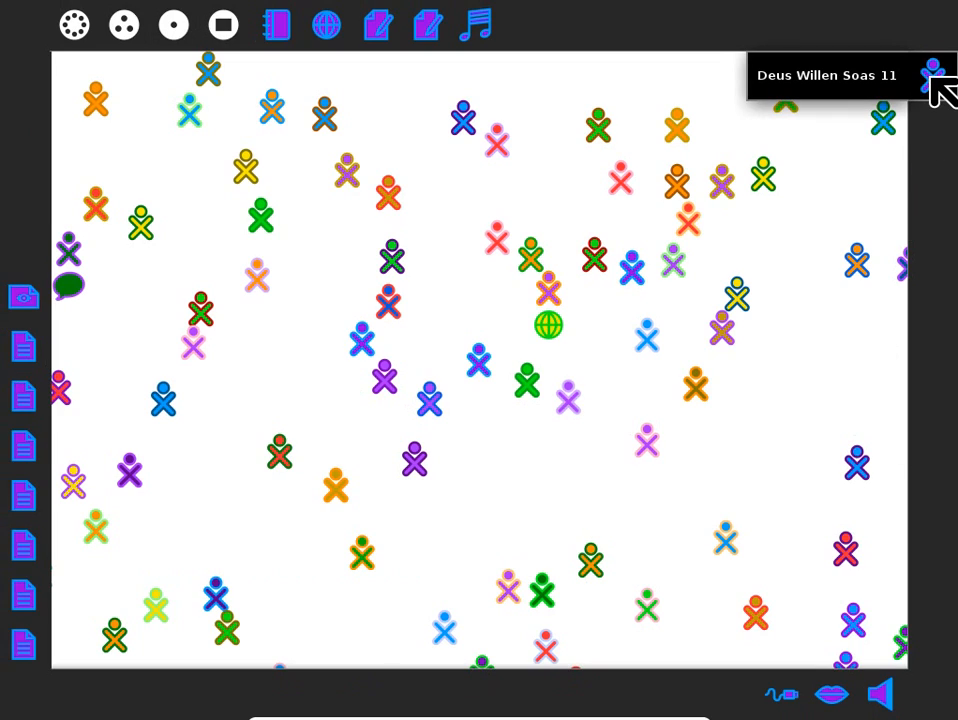
mouse_move(931, 79)
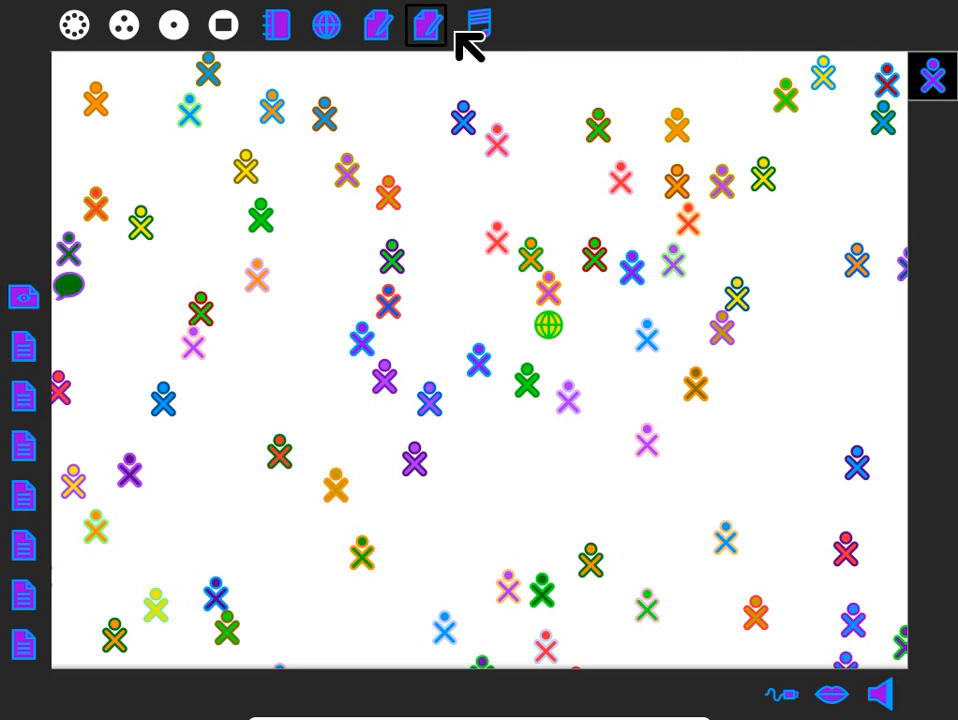
left_click(478, 26)
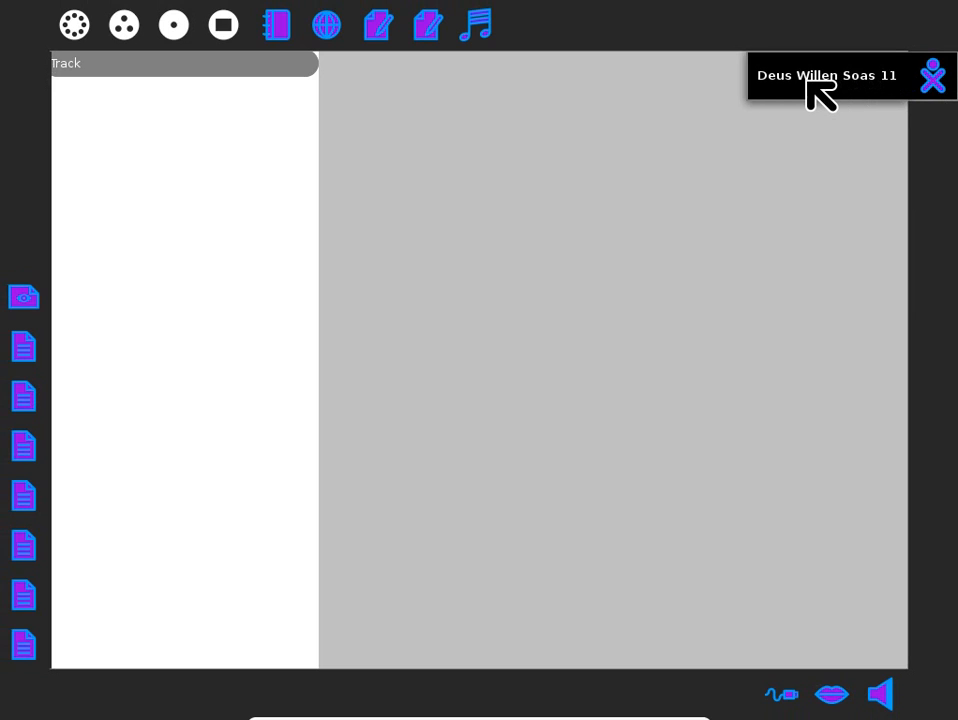
mouse_move(808, 82)
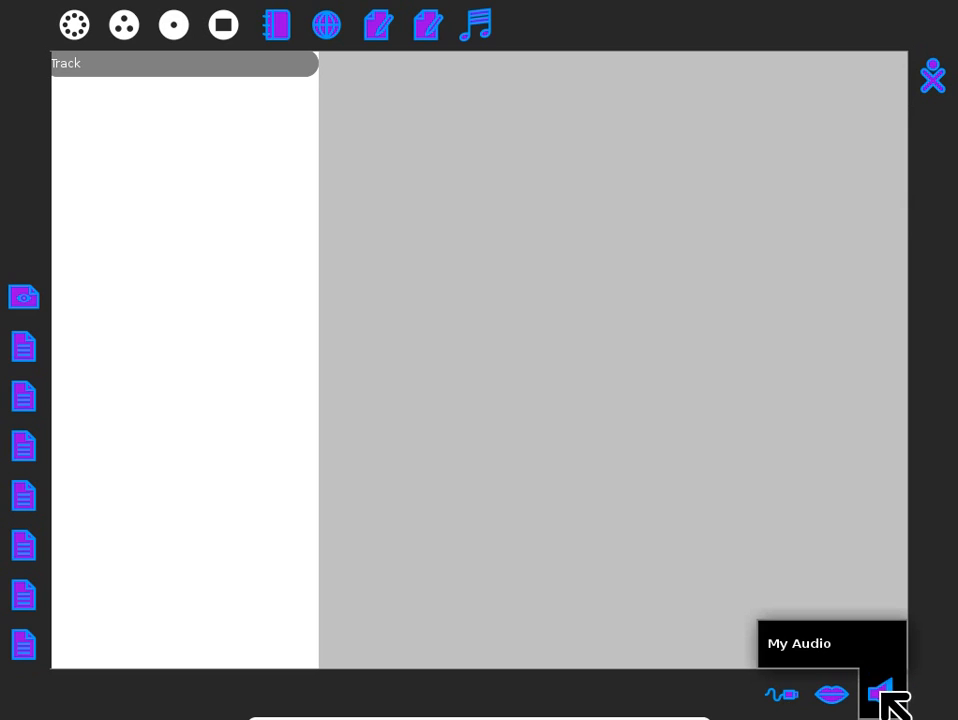
mouse_move(791, 706)
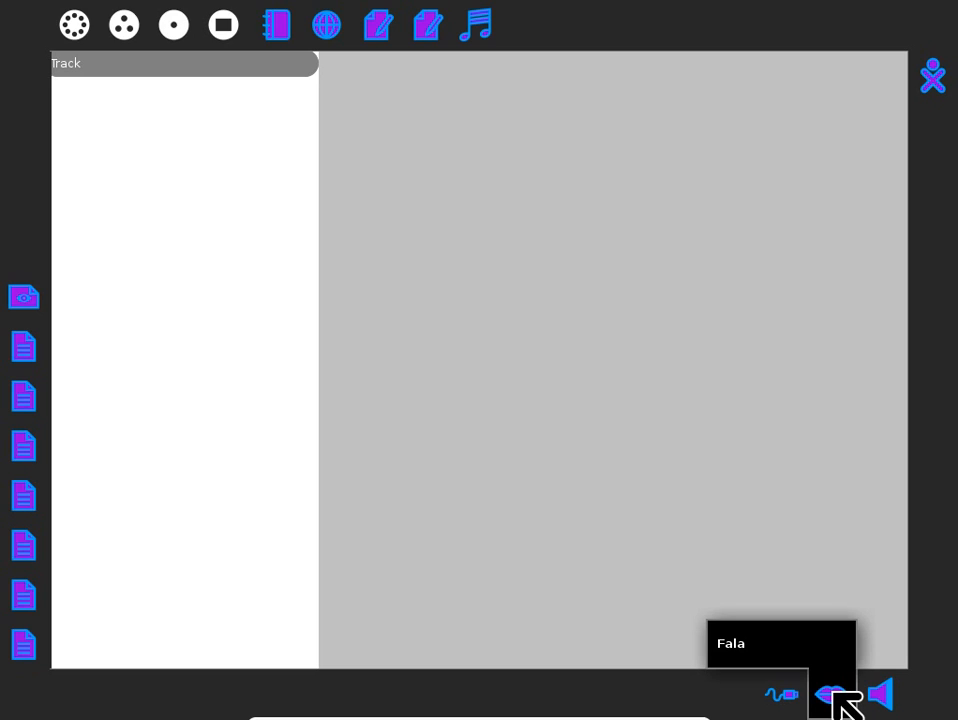
mouse_move(833, 690)
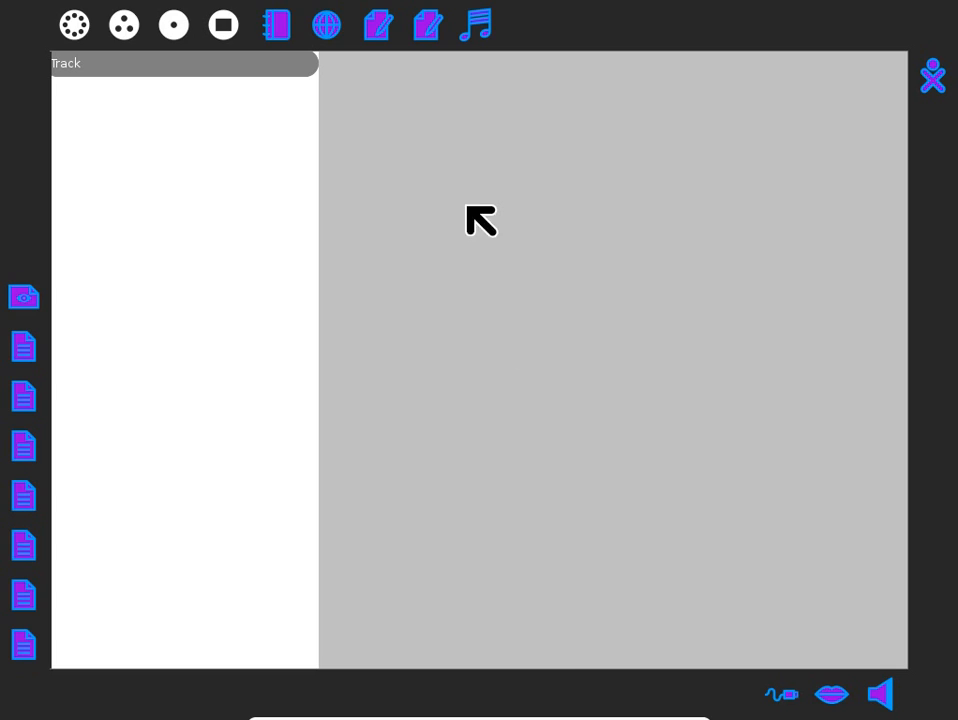
- In the second running Escrever document, select the text from "boa parte dos nossos problemas" to "design Sweet" and have it read aloud twice
left_click(420, 30)
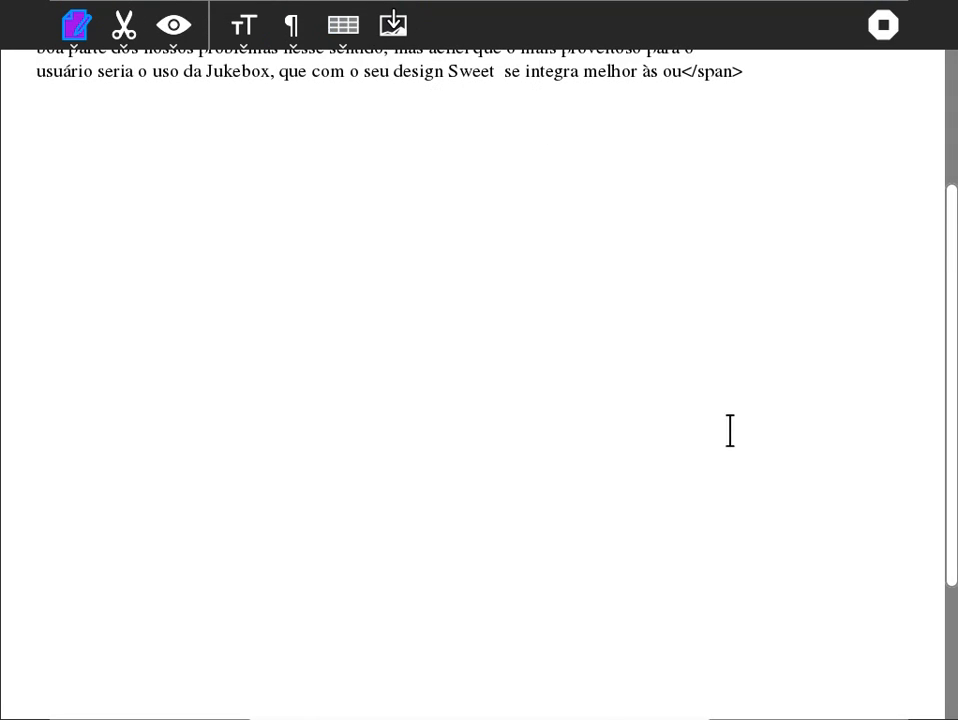
scroll(470, 380, "up", 4)
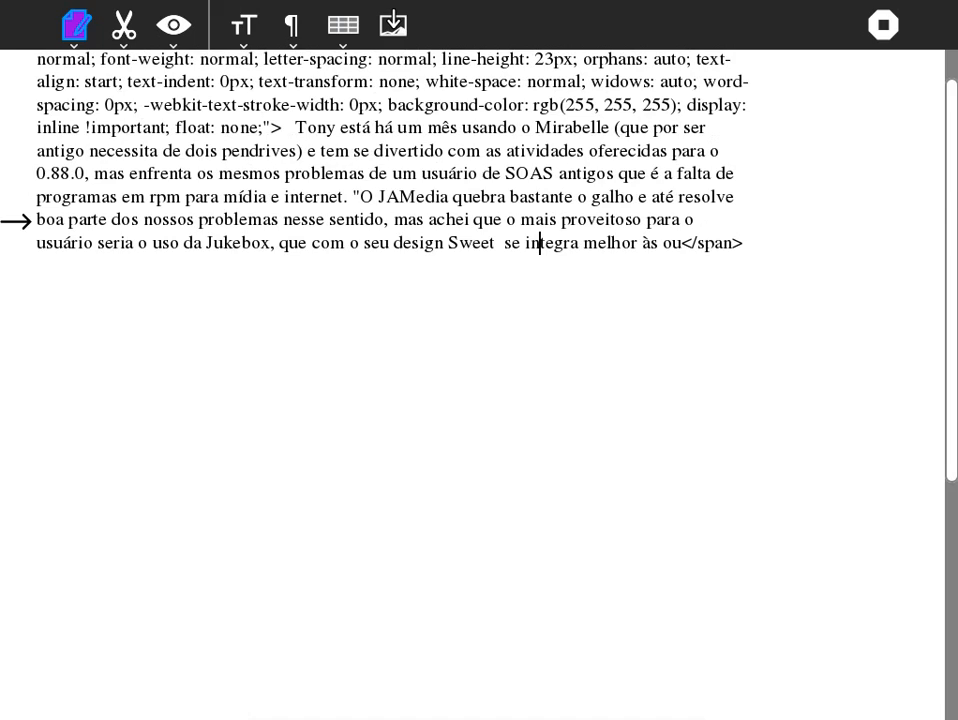
left_click_drag(40, 220, 503, 243)
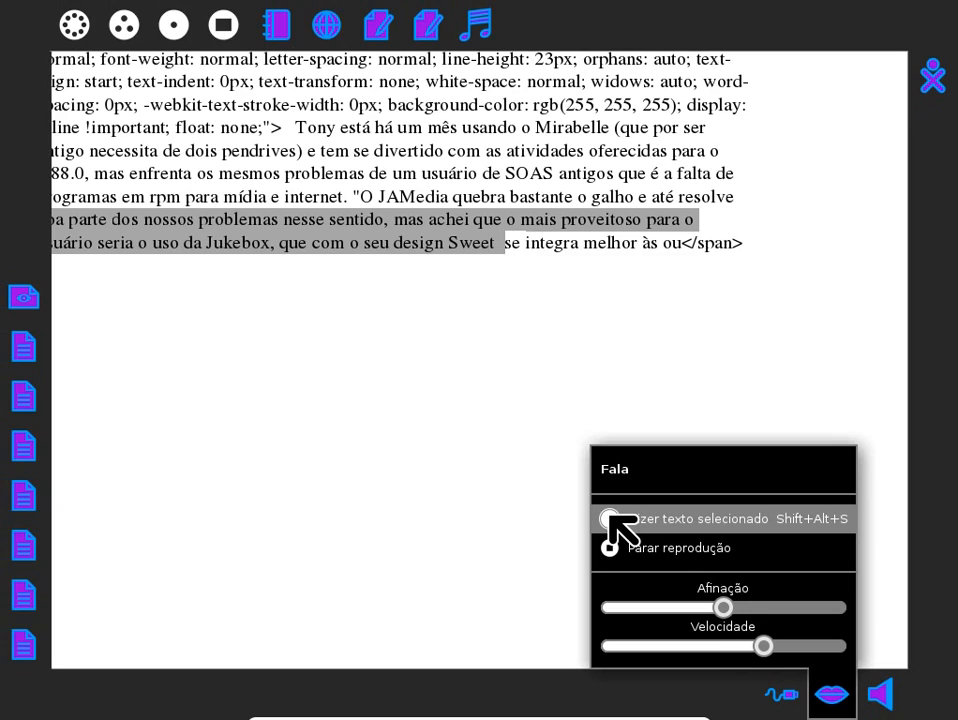
left_click(610, 519)
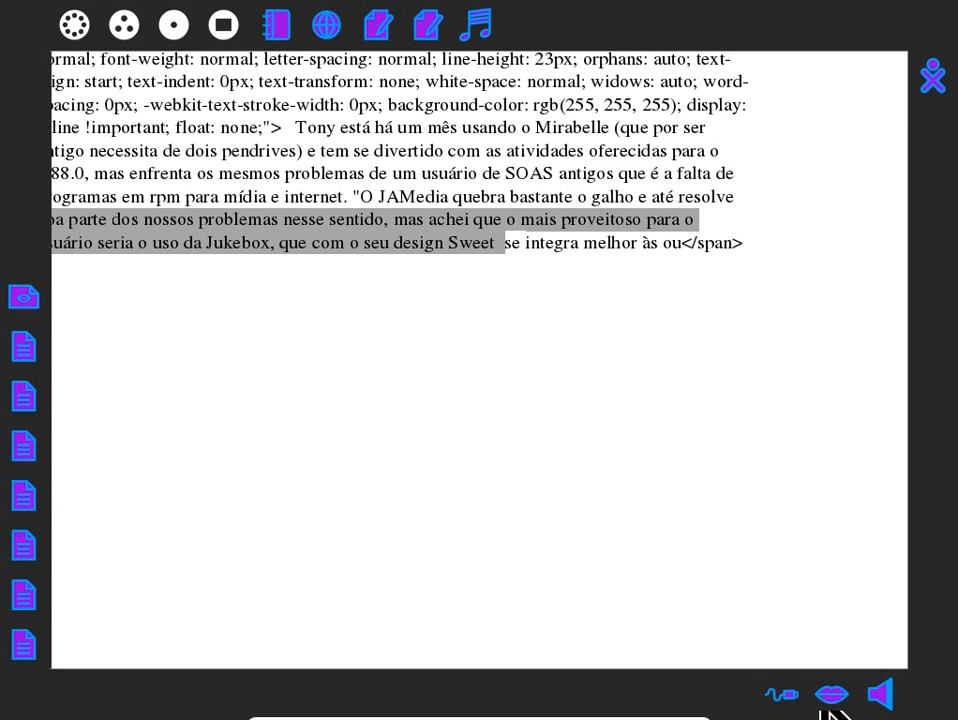
mouse_move(825, 690)
left_click(640, 518)
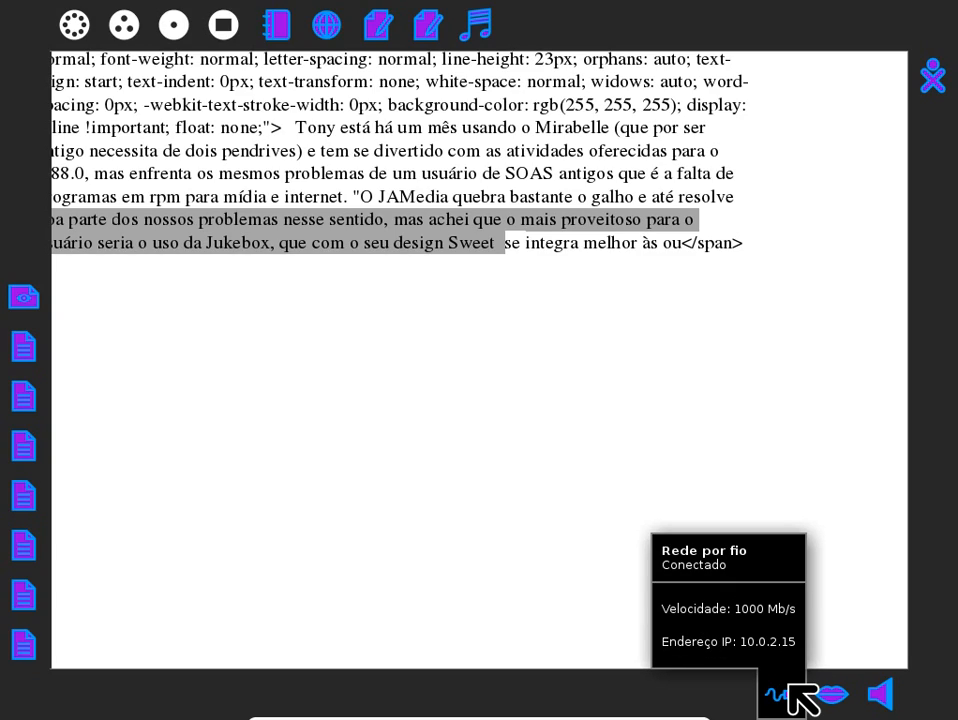
- Raise the microphone level slightly in the Frame's audio controls, and mute and unmute the microphone
mouse_move(881, 692)
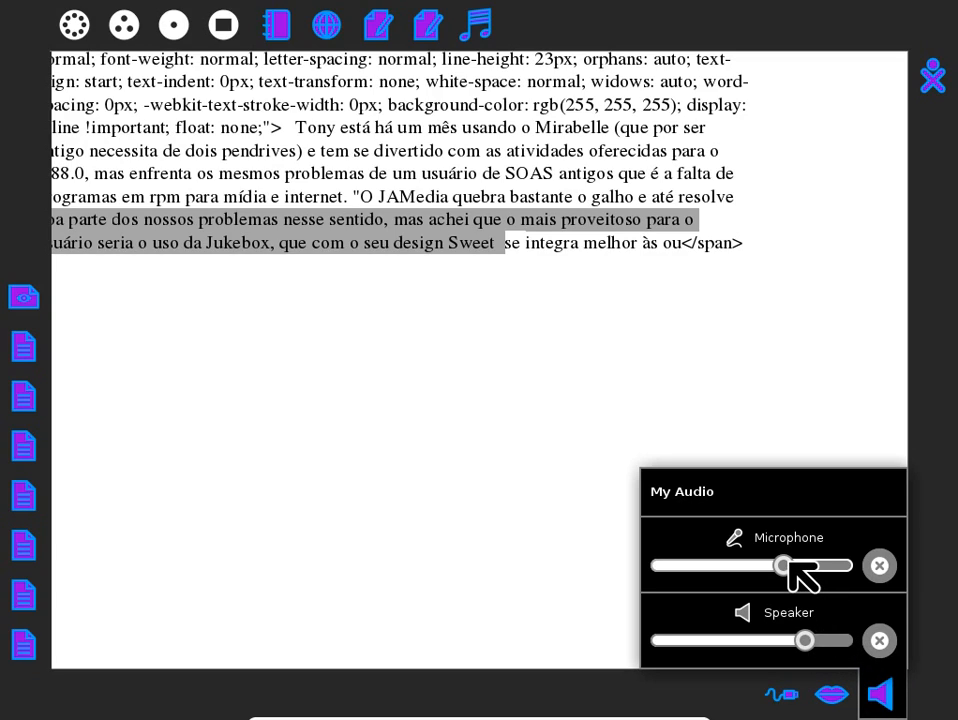
left_click_drag(788, 562, 808, 562)
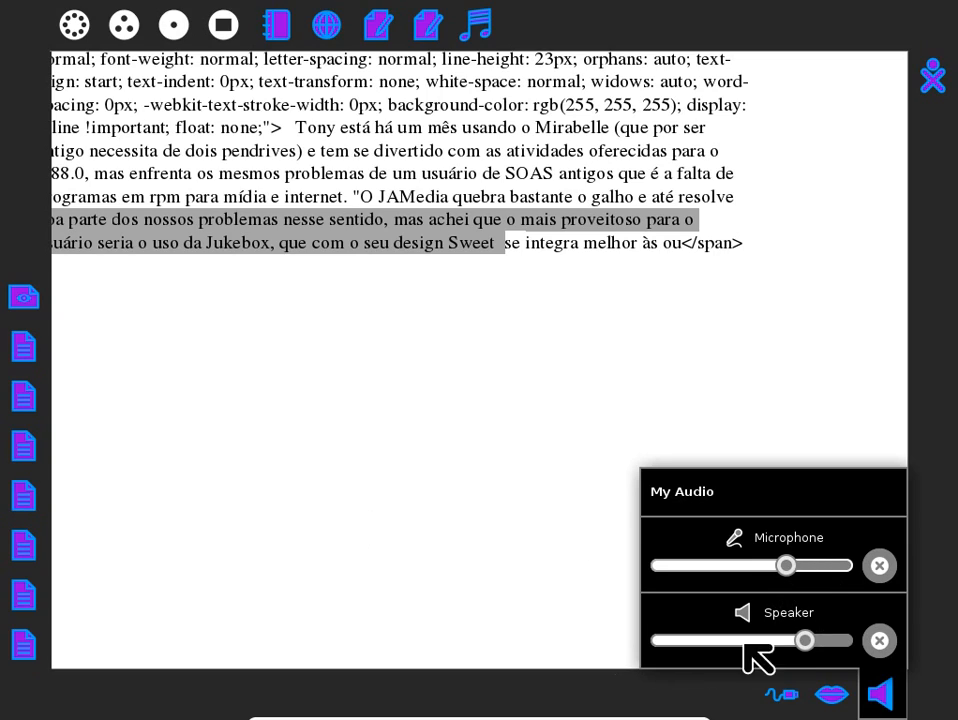
left_click(880, 566)
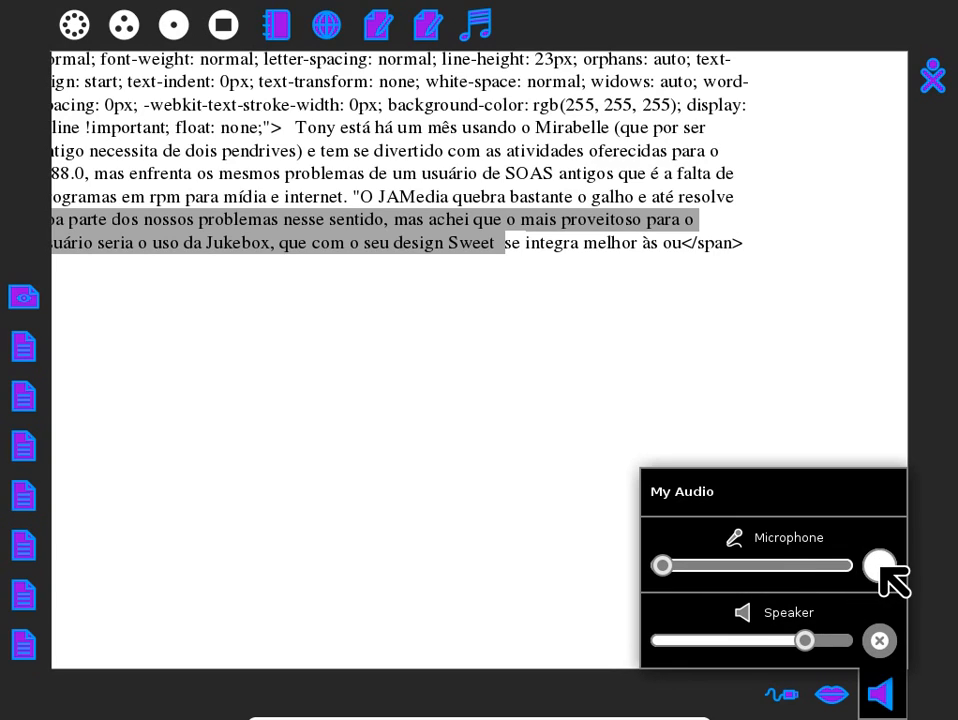
left_click(882, 568)
left_click(537, 476)
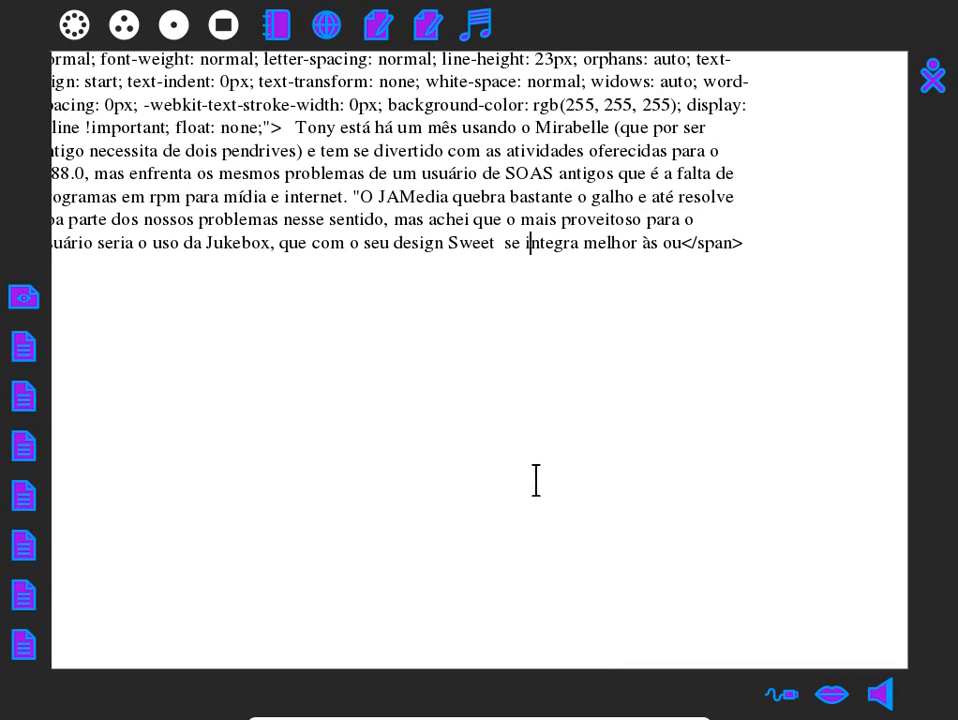
- On the browser's Tuquito wiki page, copy the lines from "Drag drop surf-115.xo[1]" to "Install any activities you want."
mouse_move(35, 591)
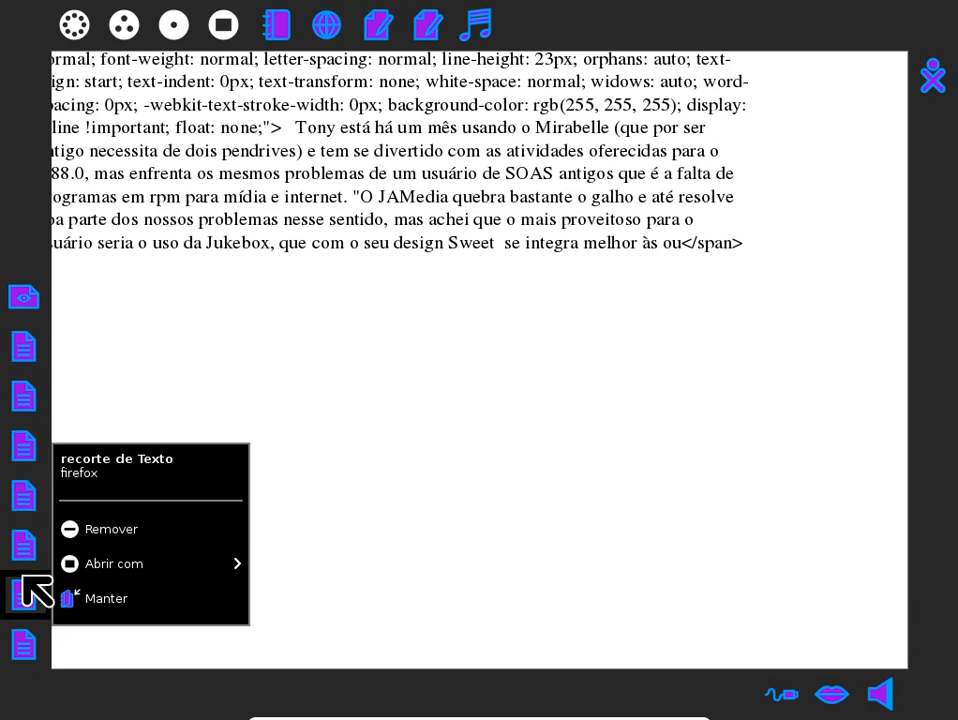
left_click(332, 38)
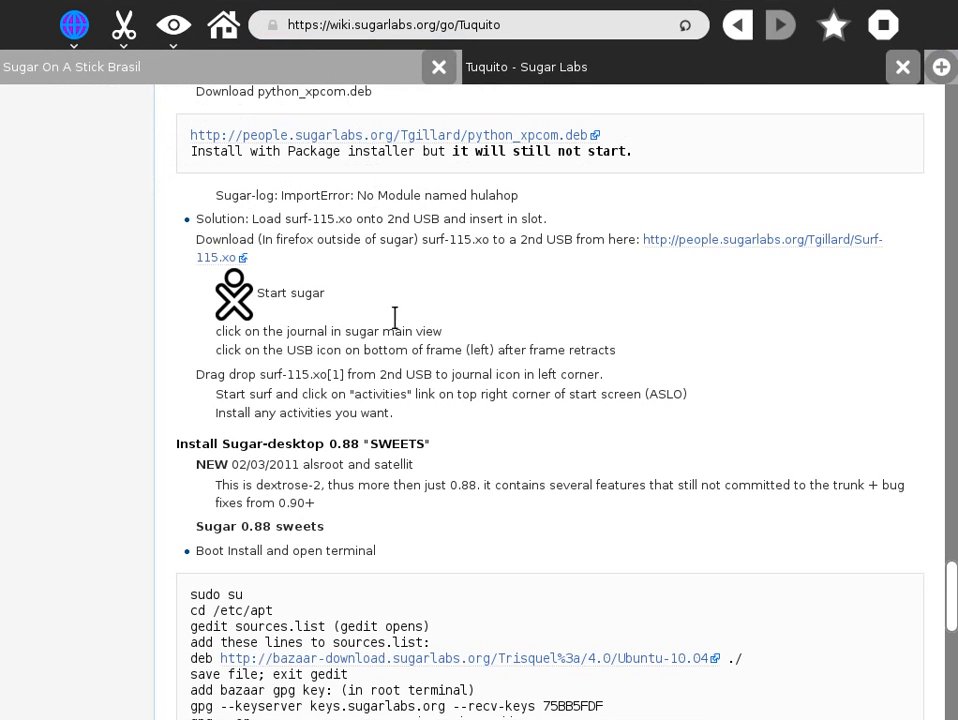
scroll(396, 393, "down", 3)
scroll(327, 400, "up", 3)
left_click_drag(196, 376, 390, 421)
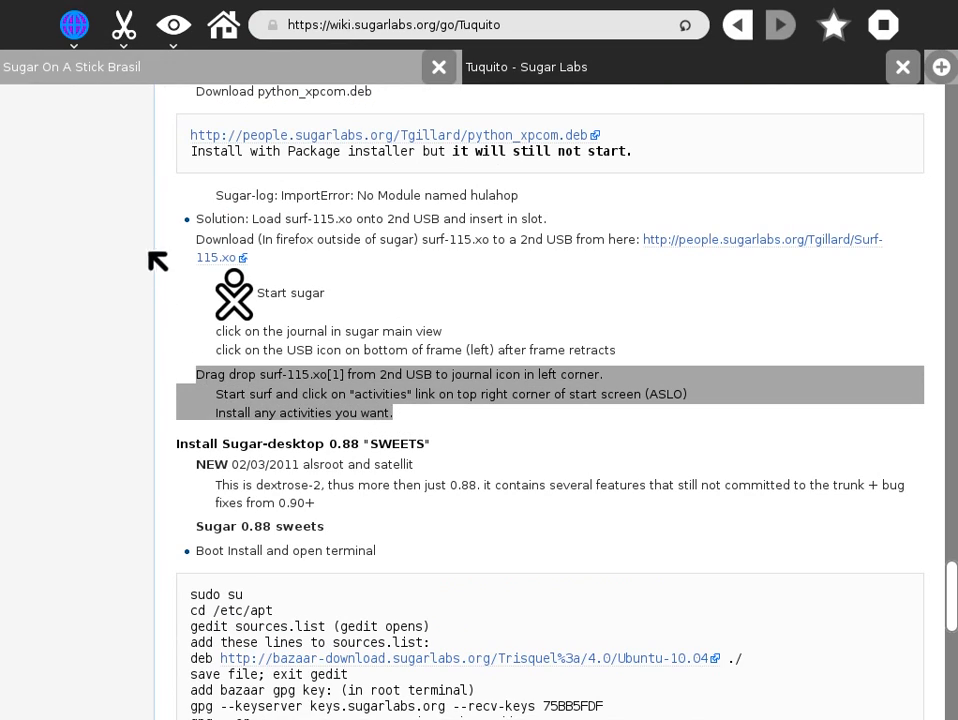
left_click(145, 32)
left_click(119, 44)
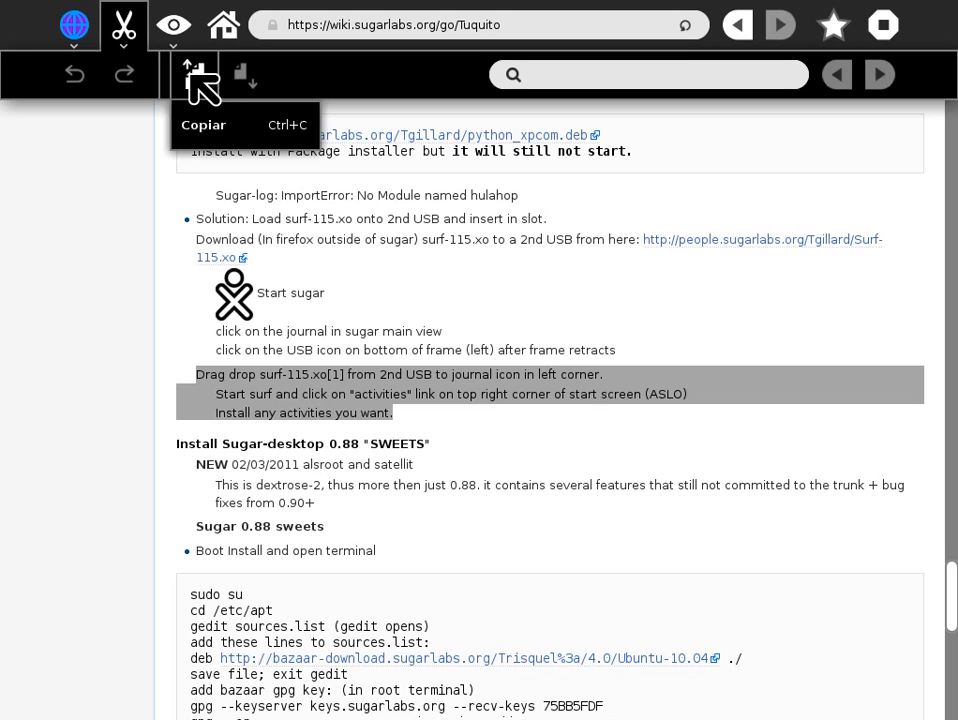
left_click(193, 75)
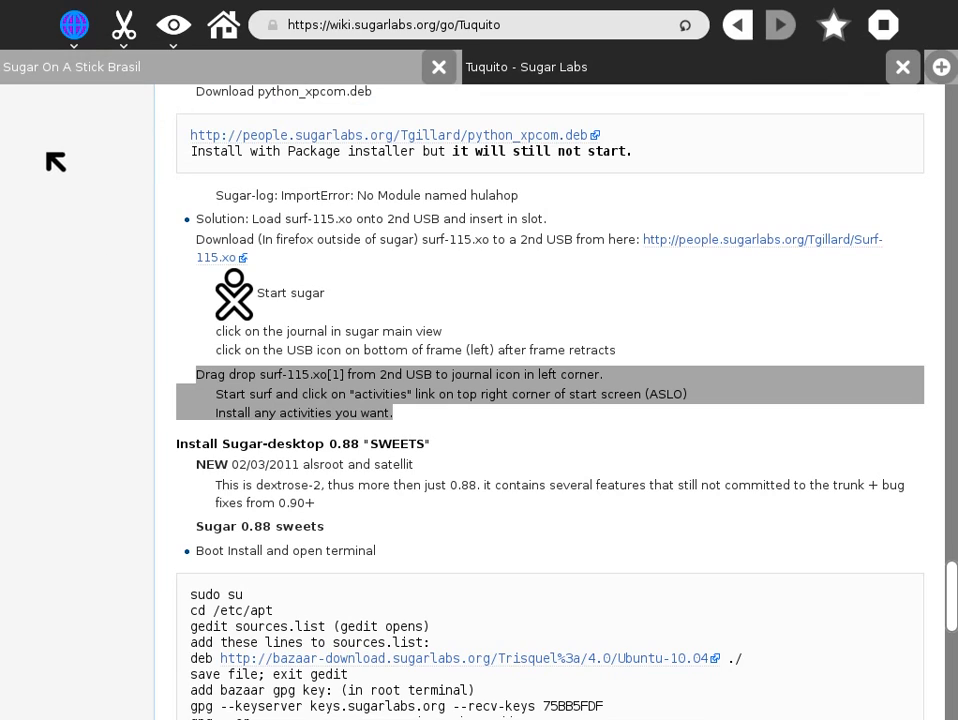
- Examine the newly copied text clipping in the Frame's clipboard and keep it (Manter) in the Journal
left_click_drag(8, 108, 1, 36)
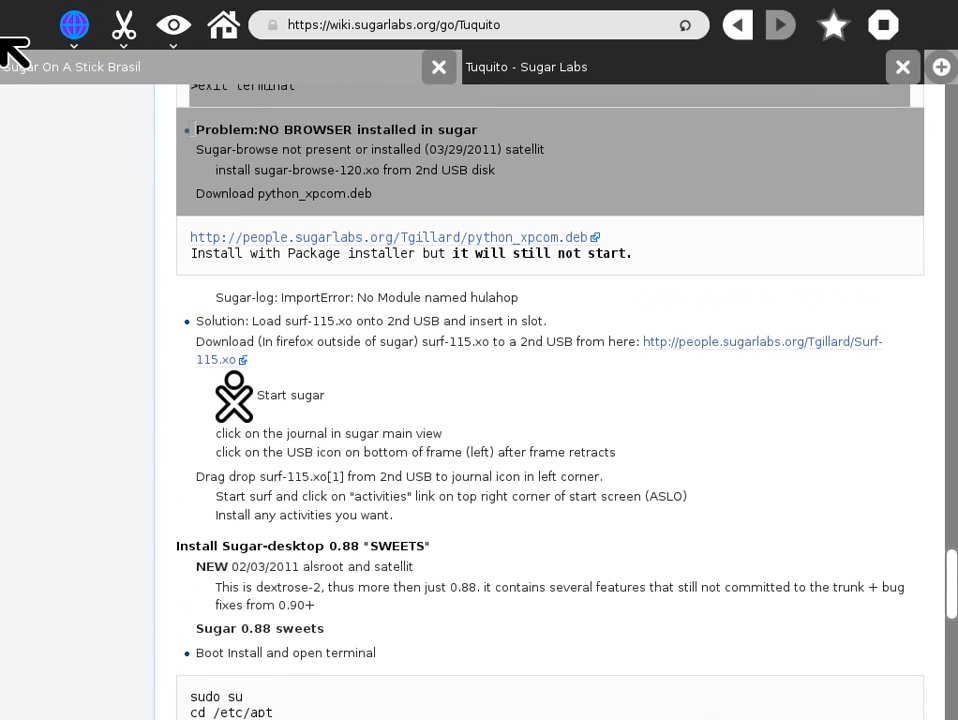
mouse_move(3, 3)
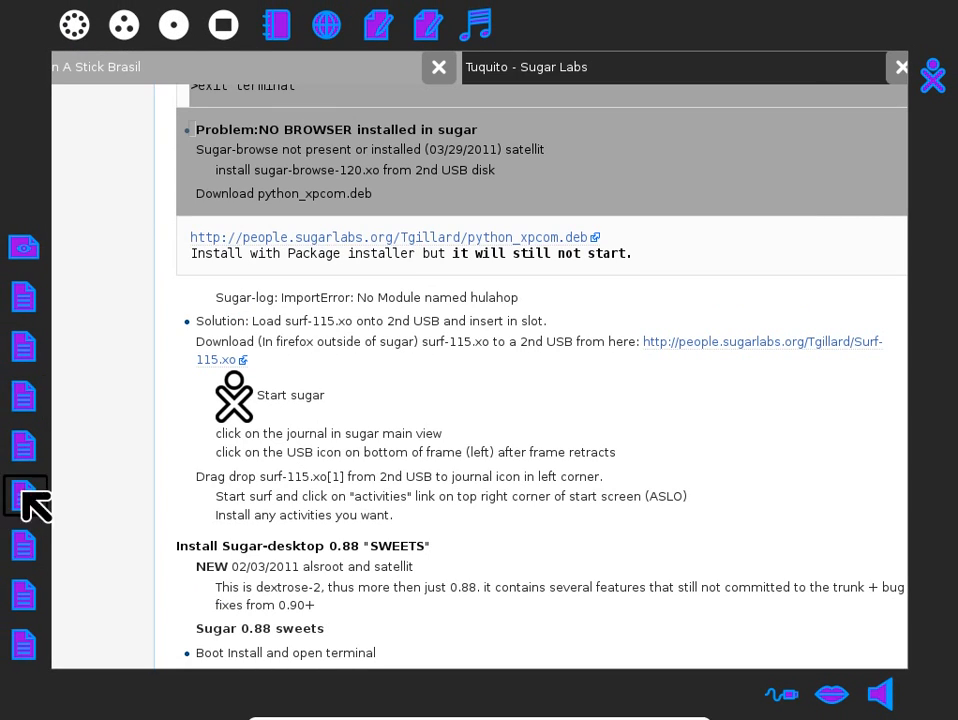
mouse_move(35, 655)
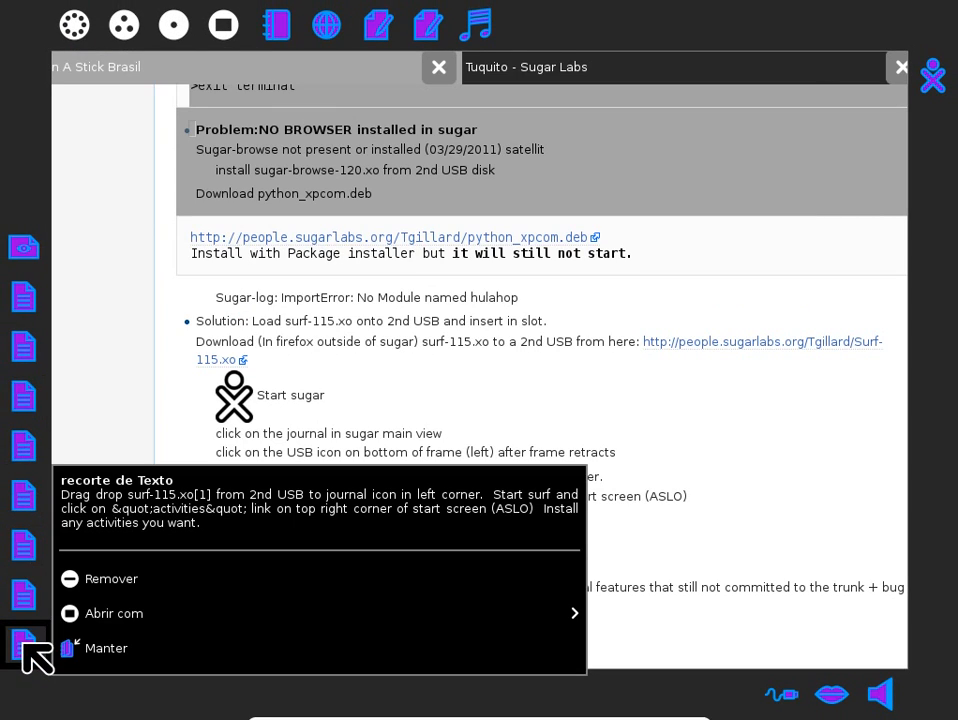
mouse_move(125, 628)
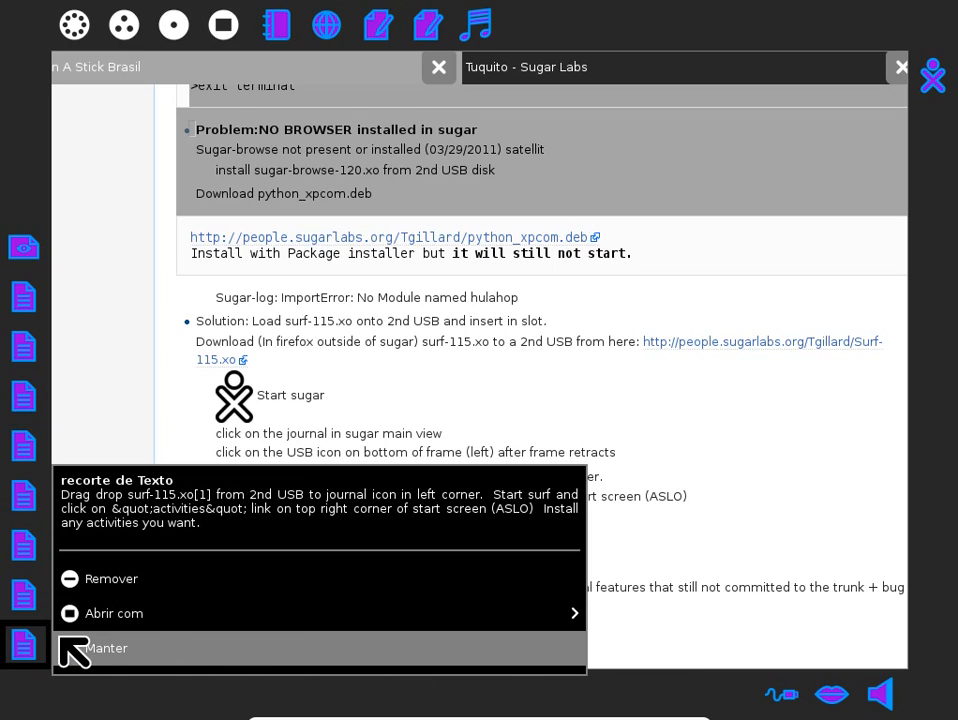
left_click(74, 655)
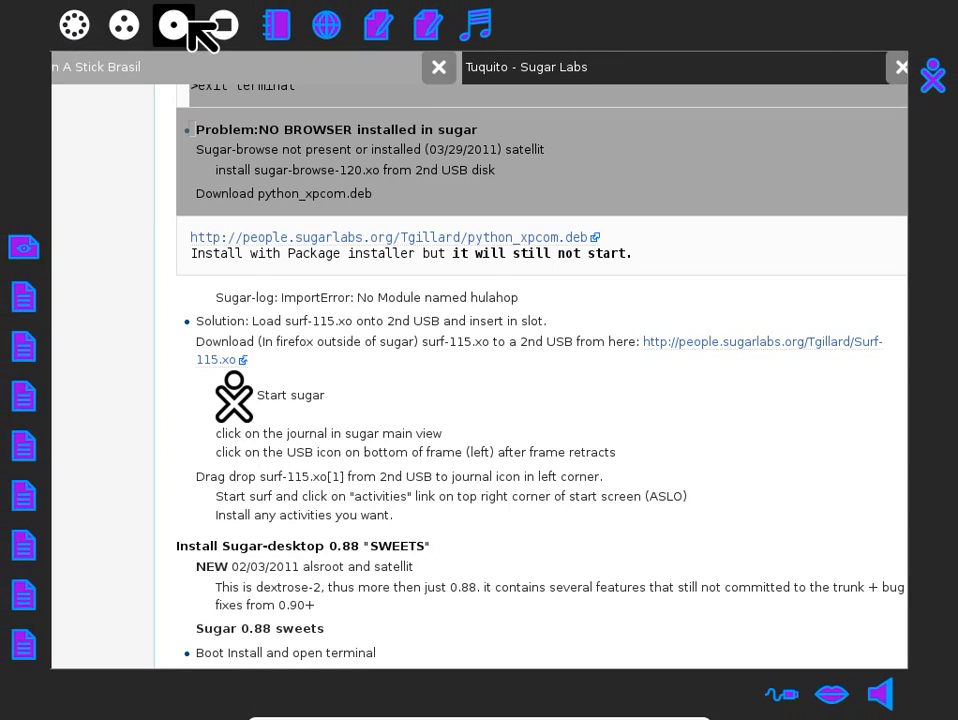
- Show the main Journal listing and open the newest "recorte de Texto" entry in the Escrever activity
left_click(278, 24)
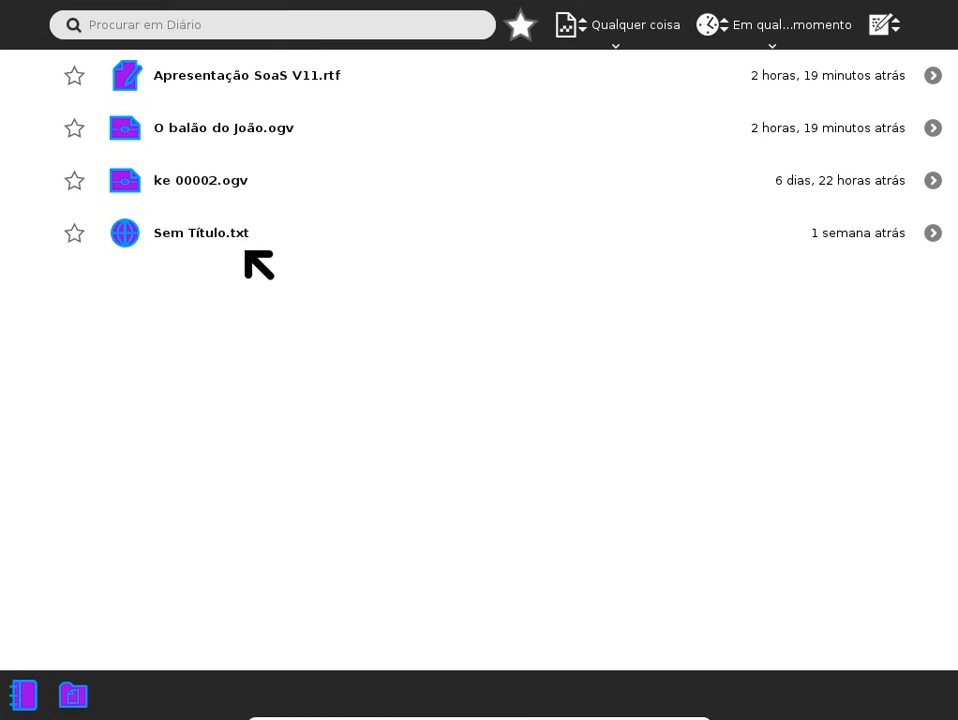
left_click(26, 682)
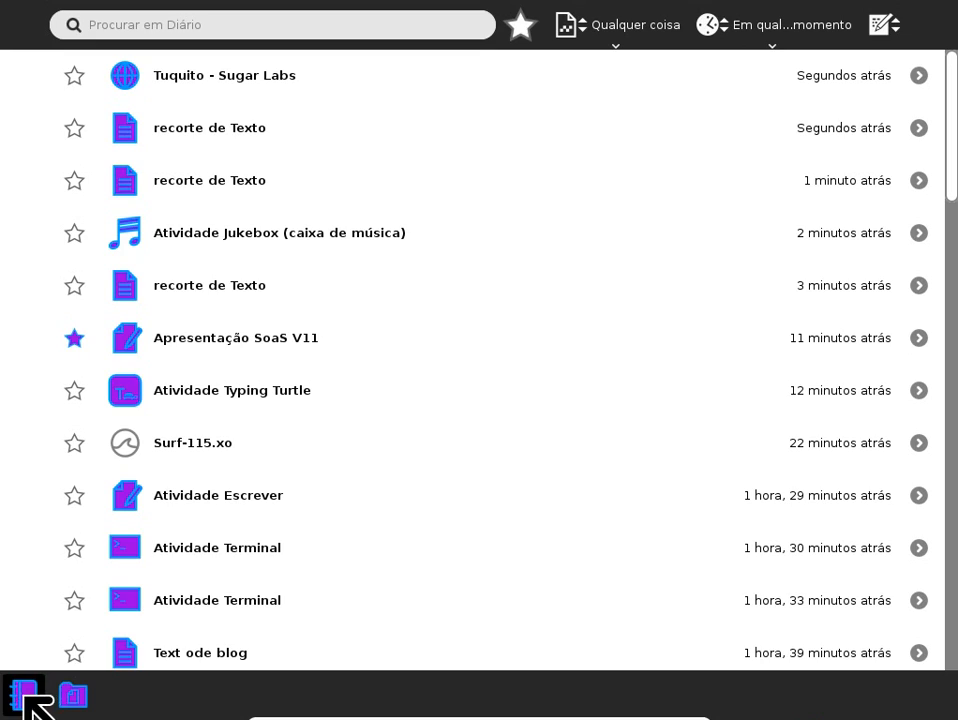
right_click(123, 135)
left_click(124, 130)
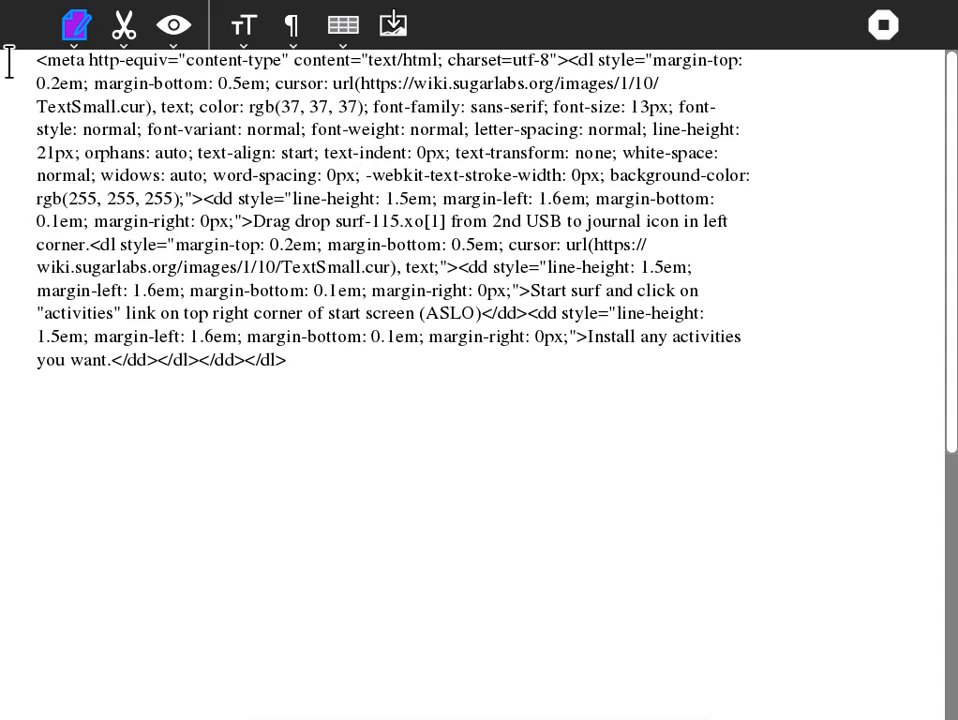
- Start the Terminal activity from the Home view and add a new terminal tab
mouse_move(4, 4)
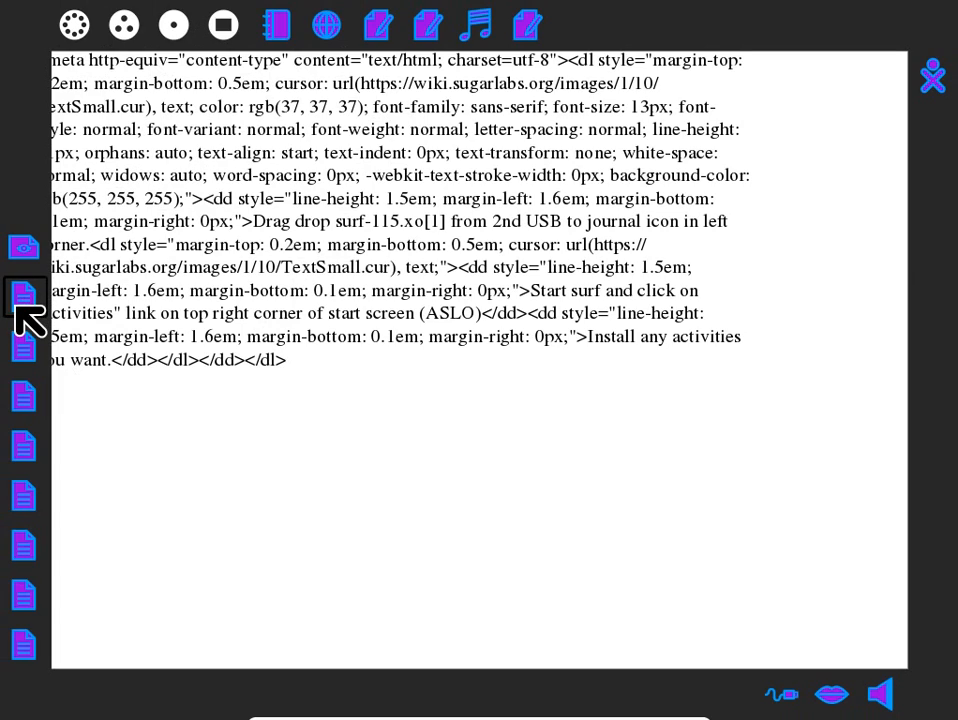
mouse_move(17, 308)
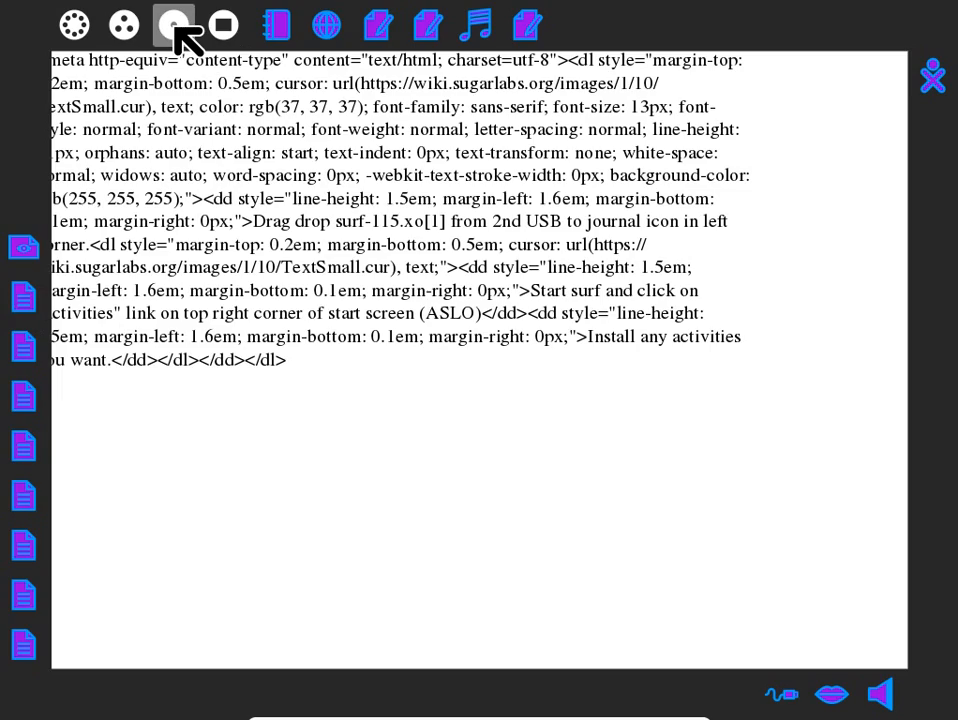
left_click(175, 26)
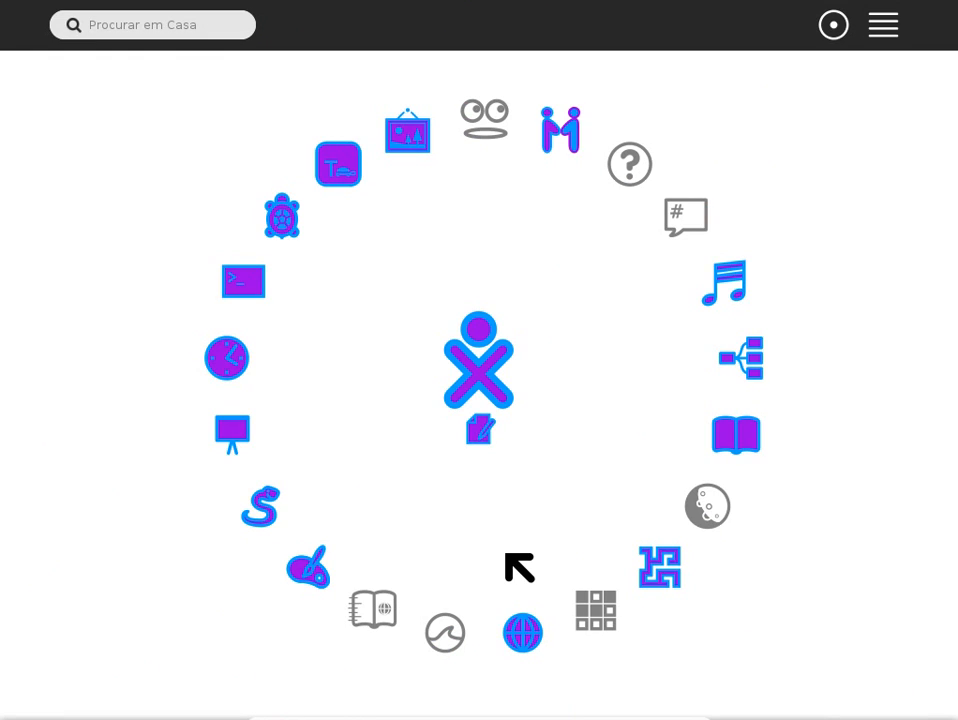
left_click(255, 285)
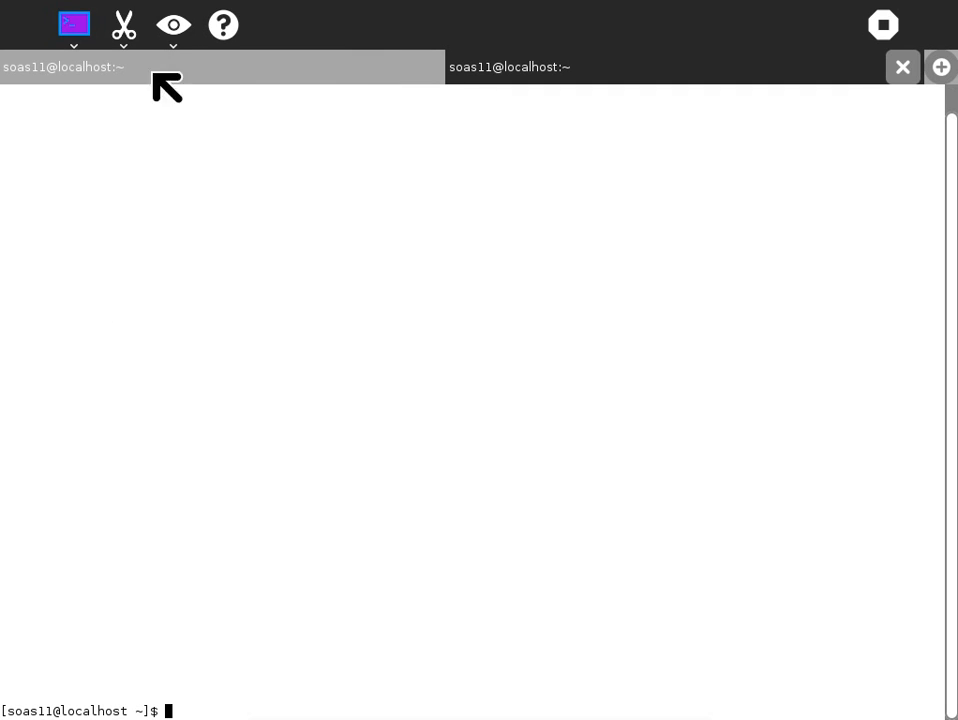
left_click(940, 72)
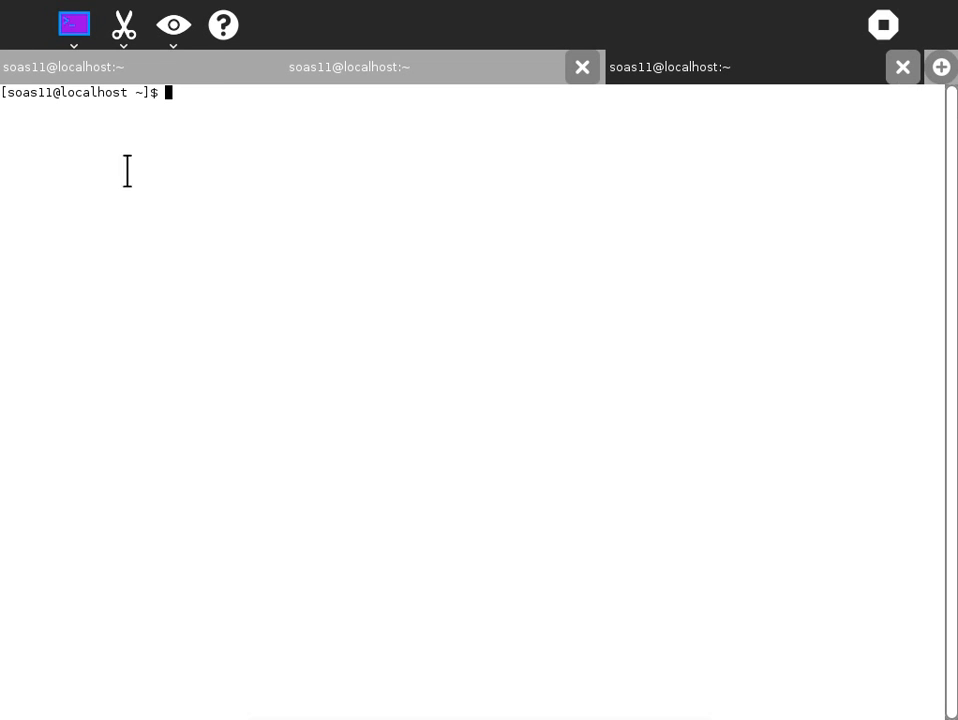
- Enlarge the terminal text to about twice its size with repeated zoom-ins
left_click(178, 36)
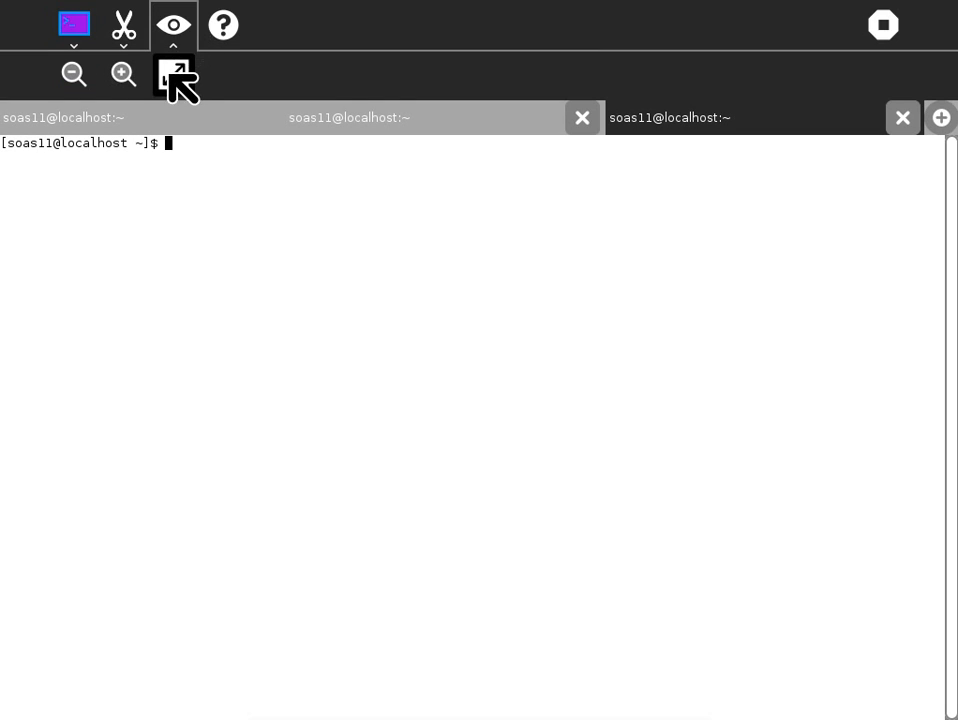
left_click(124, 70)
left_click(124, 70)
left_click(121, 63)
left_click(121, 63)
left_click(121, 63)
left_click(121, 63)
left_click(121, 63)
left_click(121, 63)
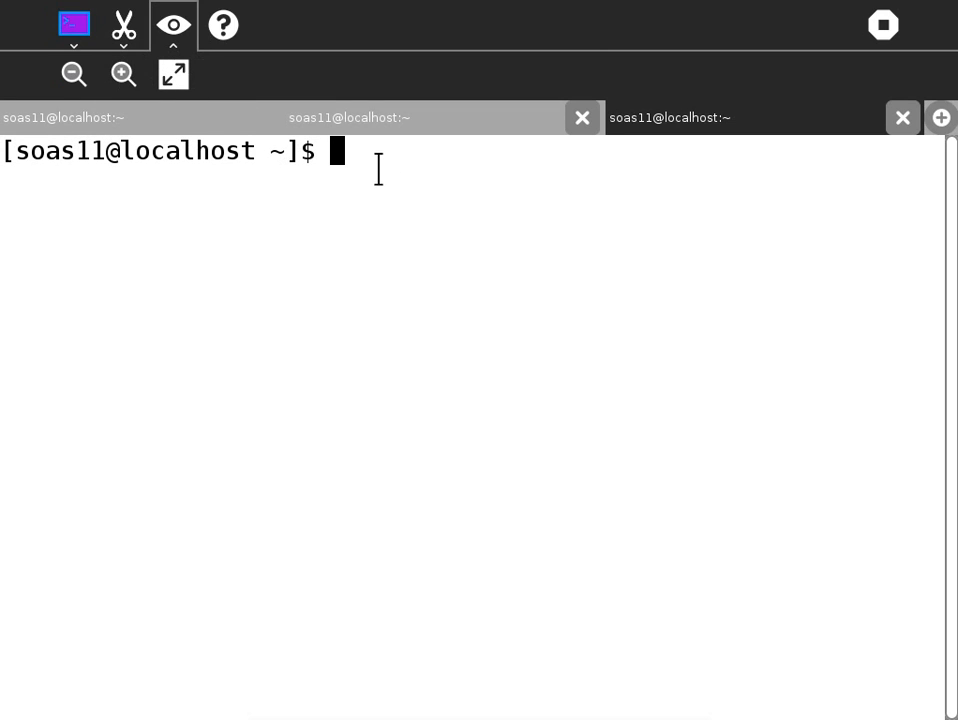
- Enter the command "firefox" at the terminal prompt without running it, select it and copy it to the clipboard
type("firefox")
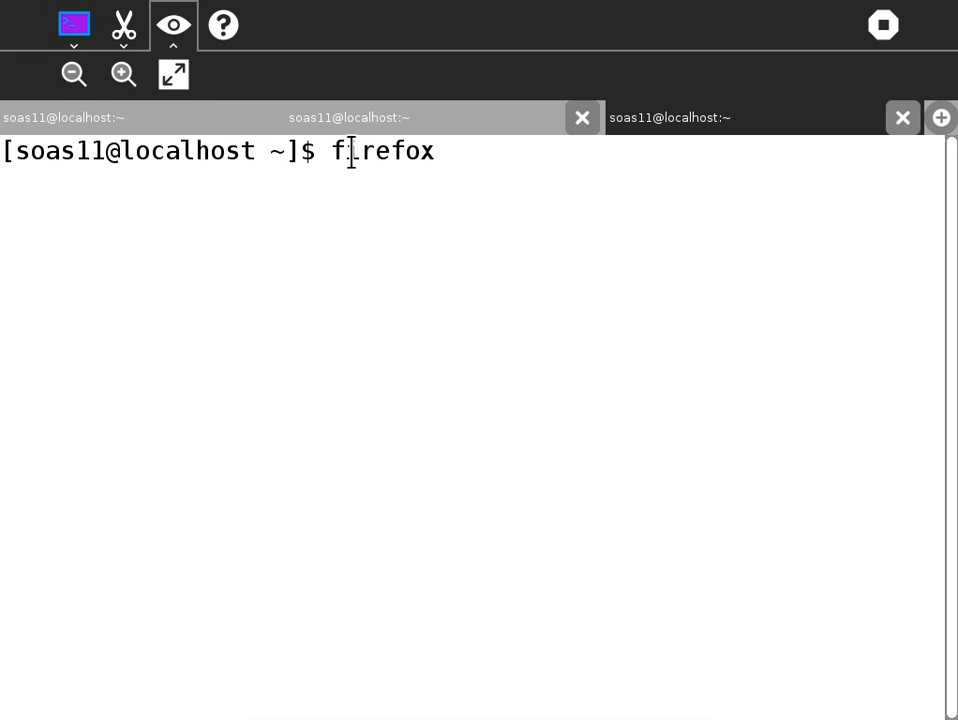
mouse_move(453, 160)
left_mouse_down()
mouse_move(381, 154)
mouse_move(351, 165)
mouse_move(438, 165)
left_mouse_up()
left_click(349, 171)
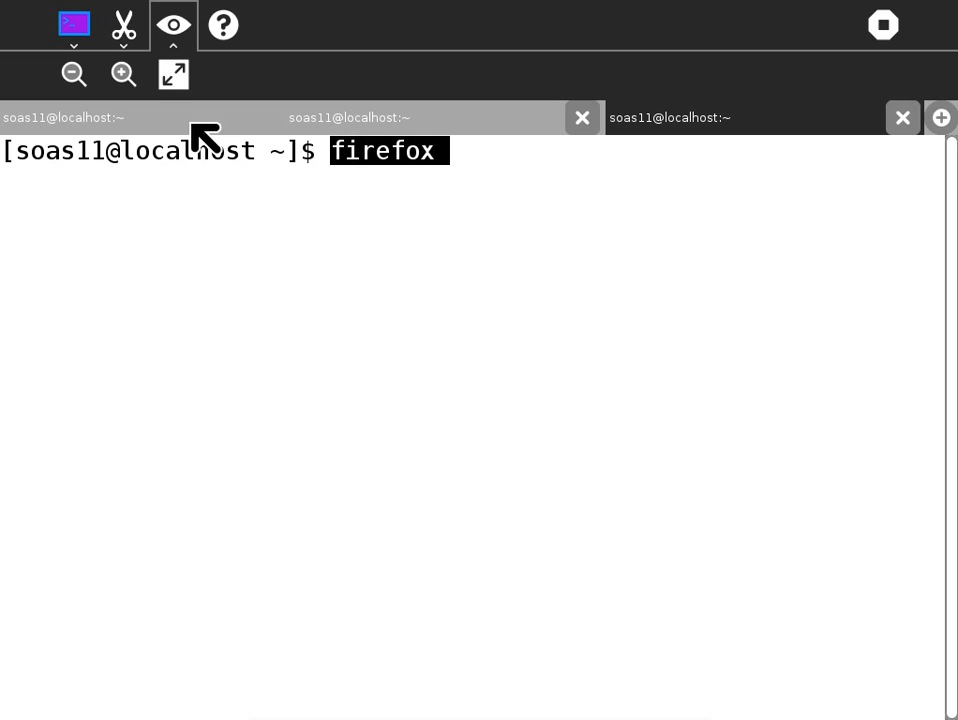
left_click(122, 40)
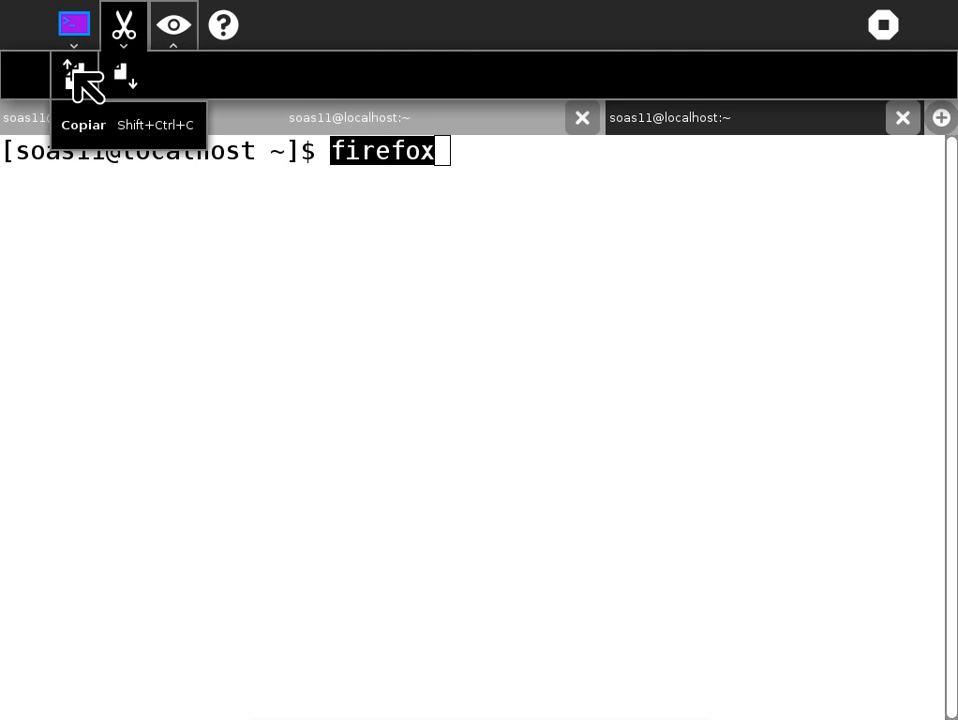
left_click(85, 82)
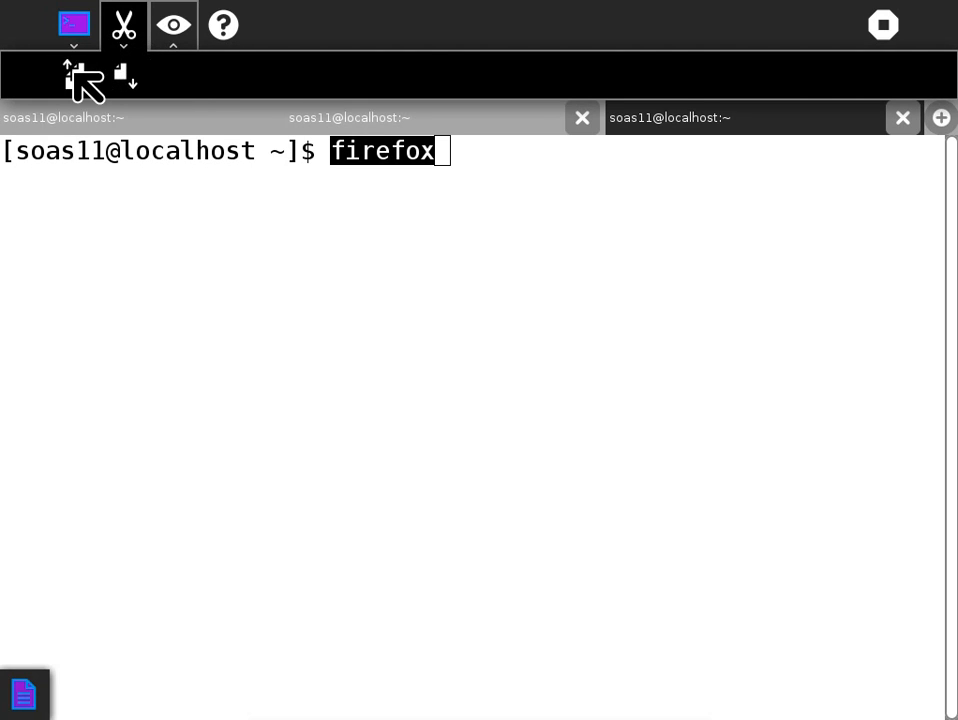
- Shorten the command at the terminal prompt to "fir" and run it
left_click(480, 162)
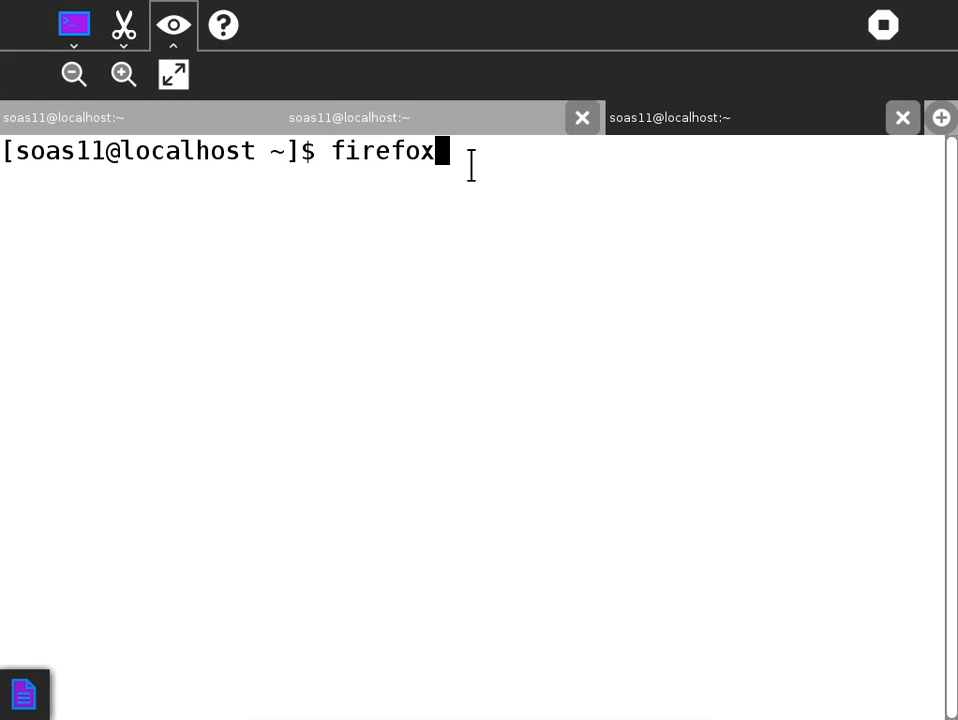
key("BackSpace")
key("BackSpace")
key("BackSpace")
key("BackSpace")
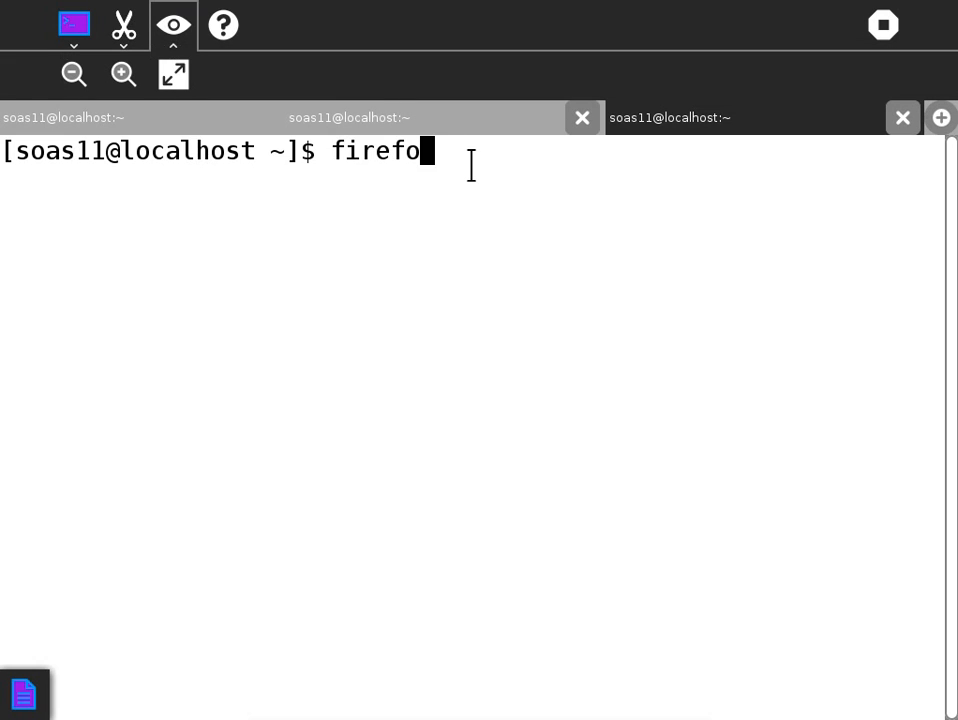
key("Return")
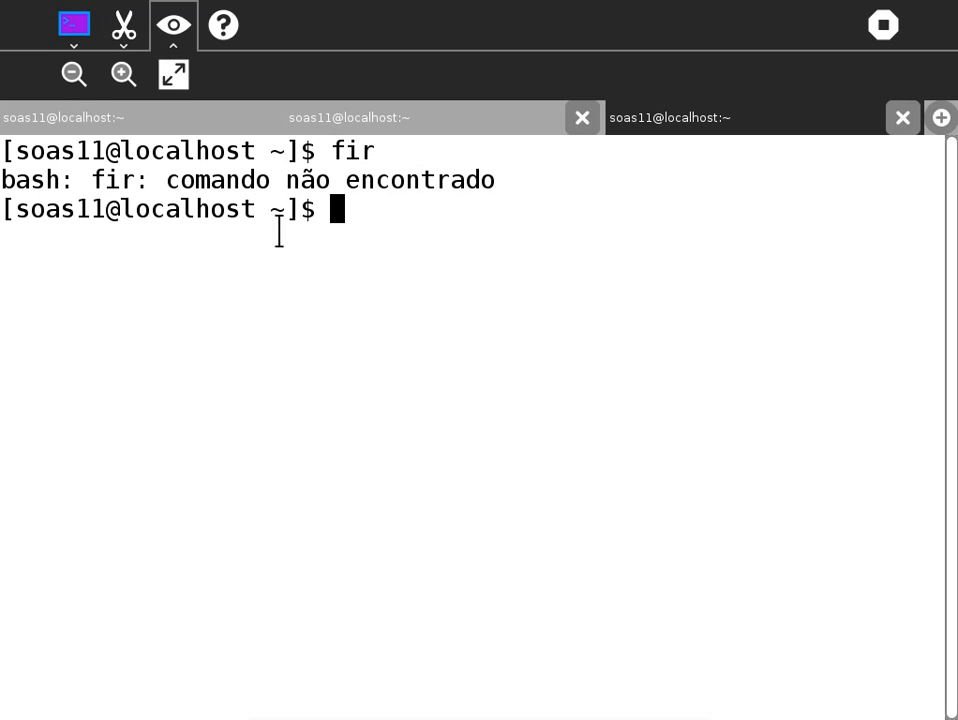
- Paste the copied "firefox" command at the new terminal prompt and run it to launch Firefox
left_click(126, 39)
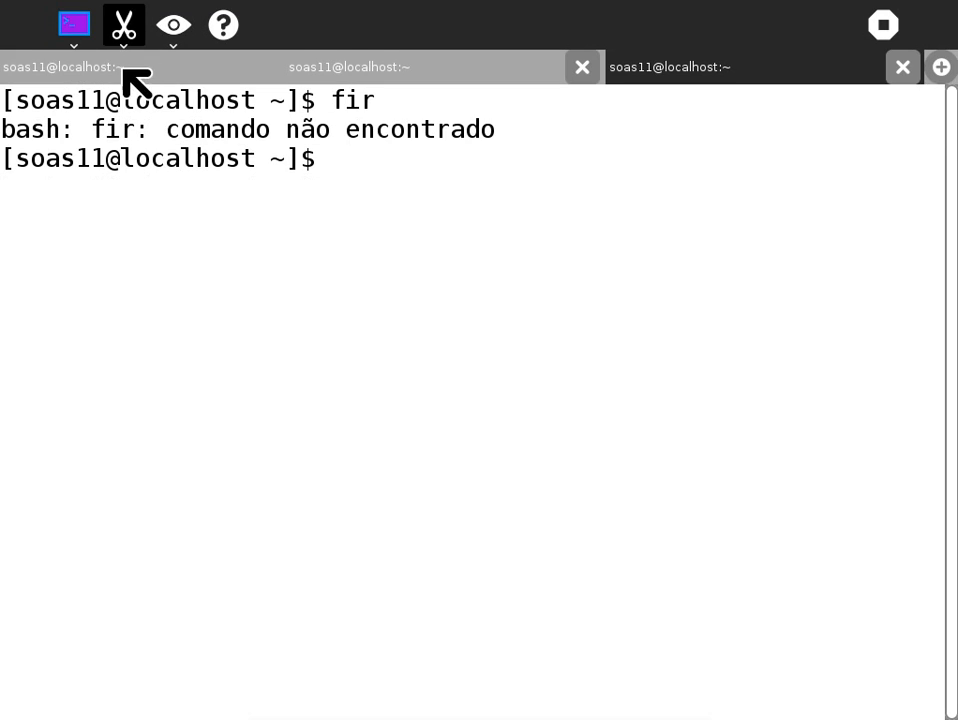
left_click(125, 40)
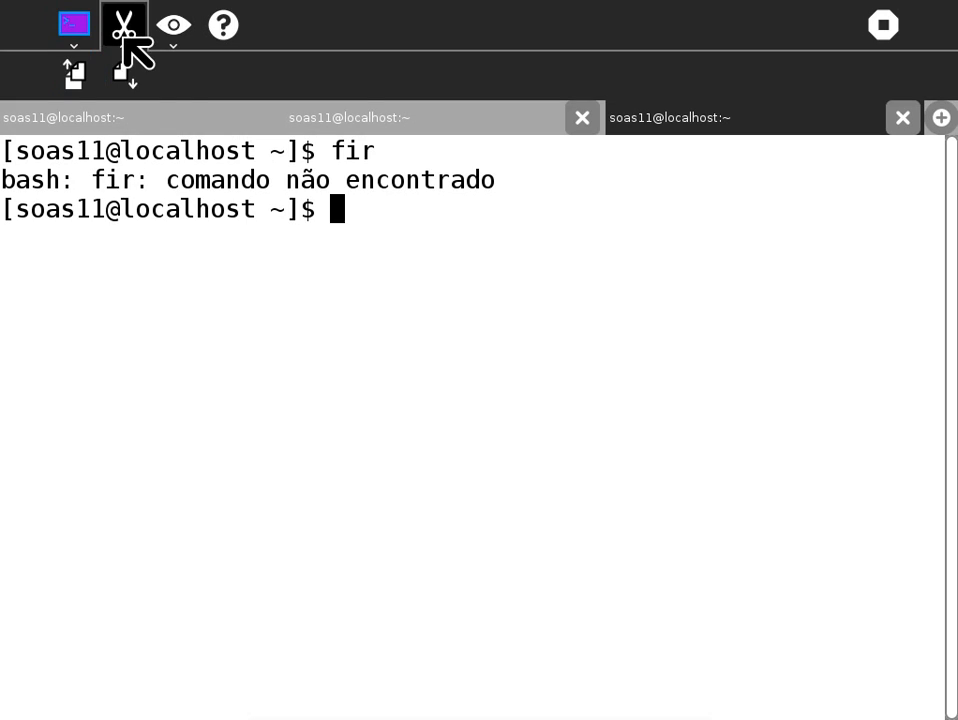
left_click(127, 70)
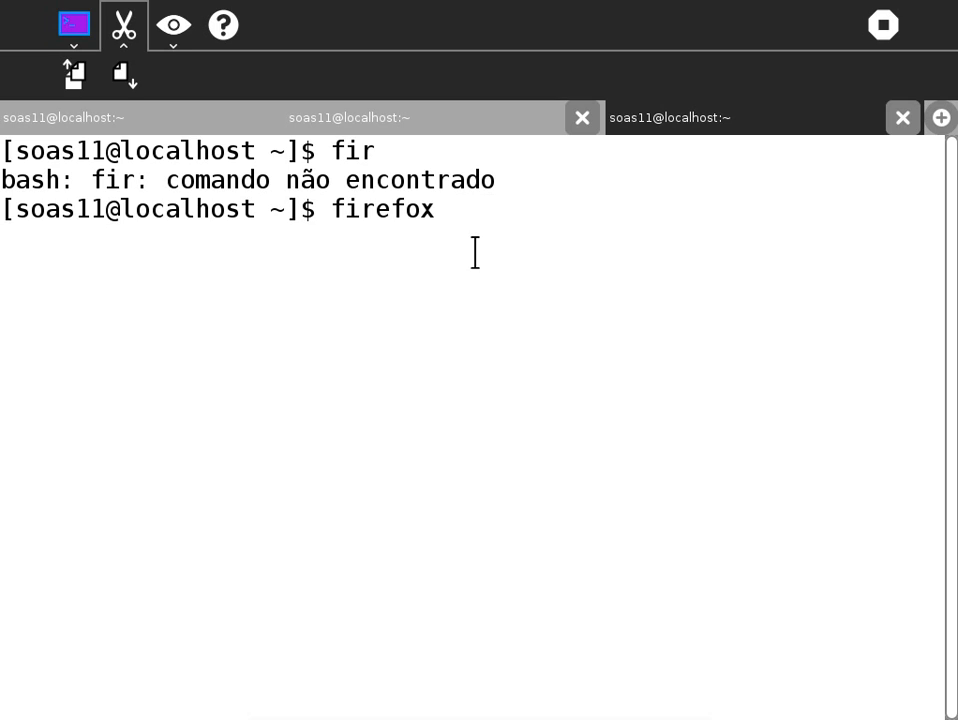
key("Return")
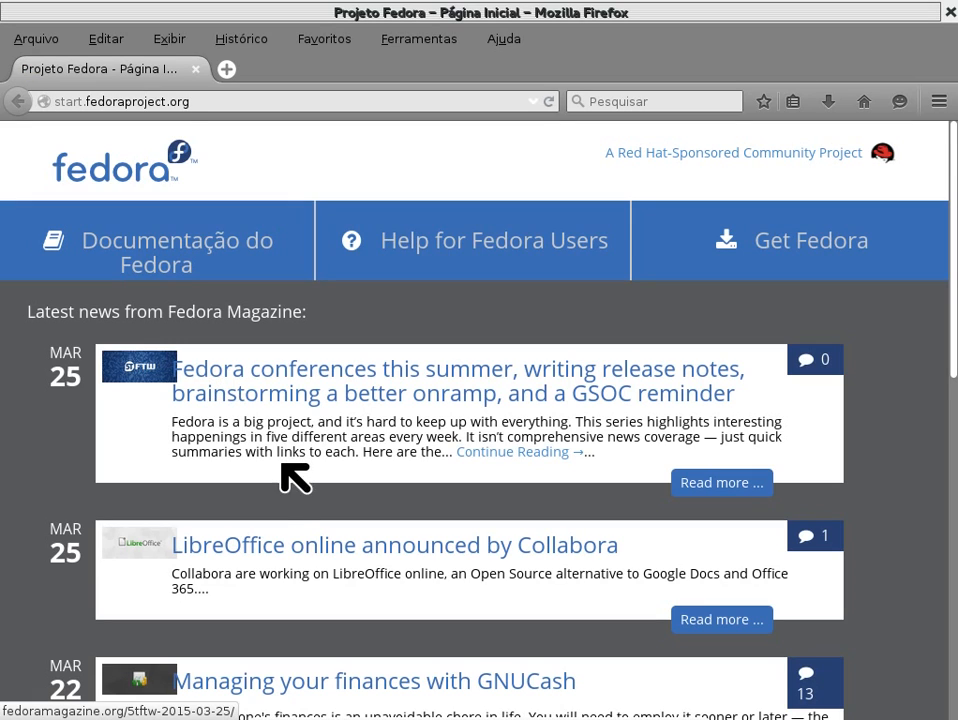
- Look through the Fedora start page, close Firefox and stop the Terminal activity
scroll(282, 481, "down", 10)
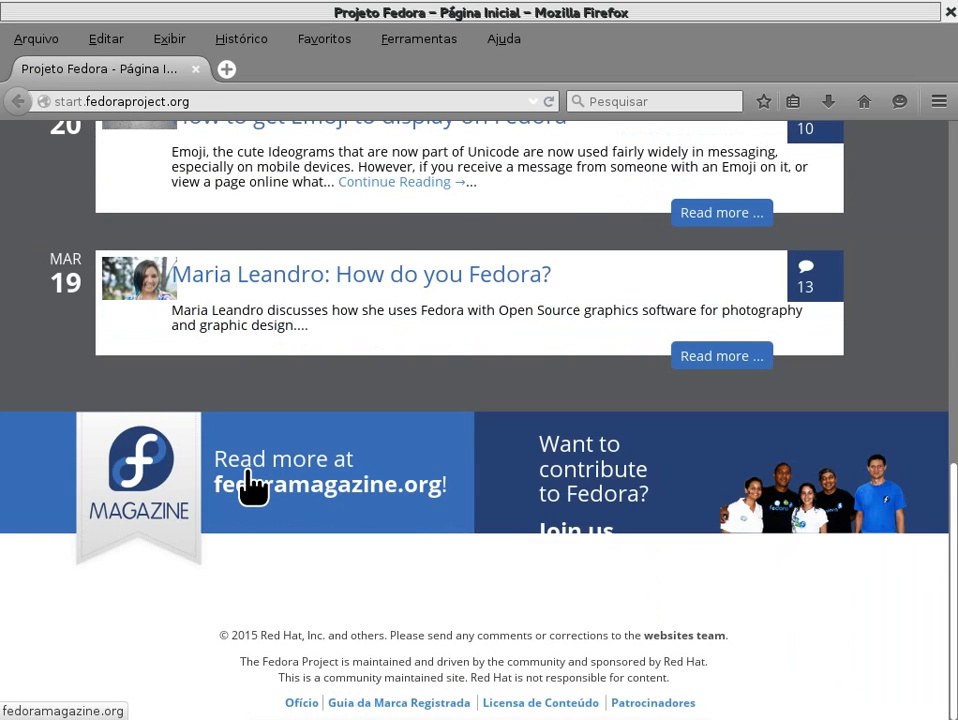
scroll(253, 485, "up", 10)
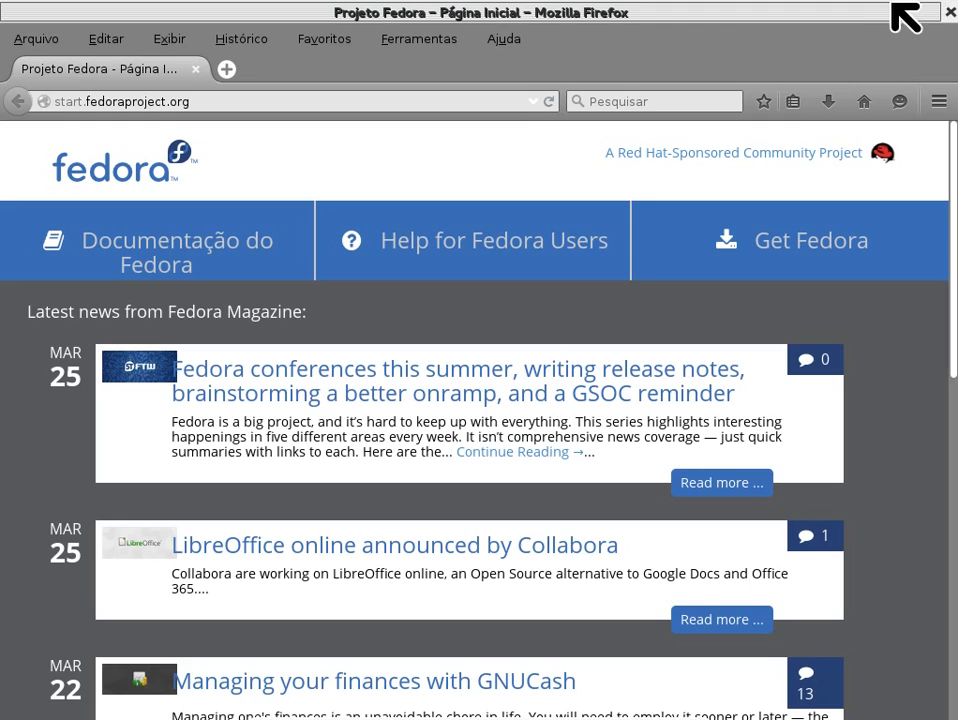
left_click(950, 18)
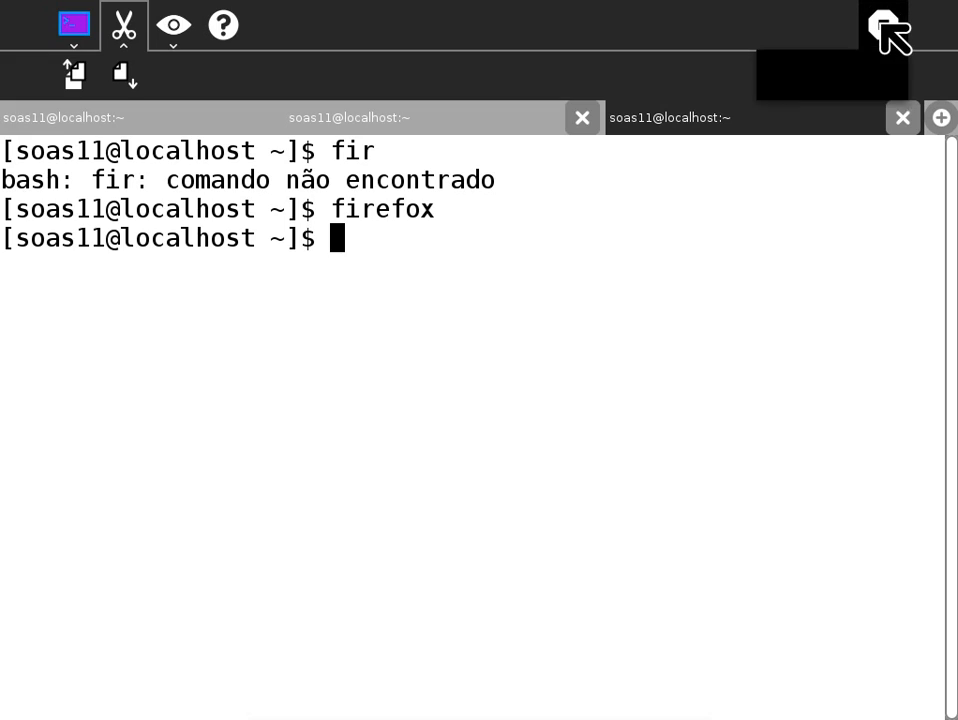
left_click(885, 30)
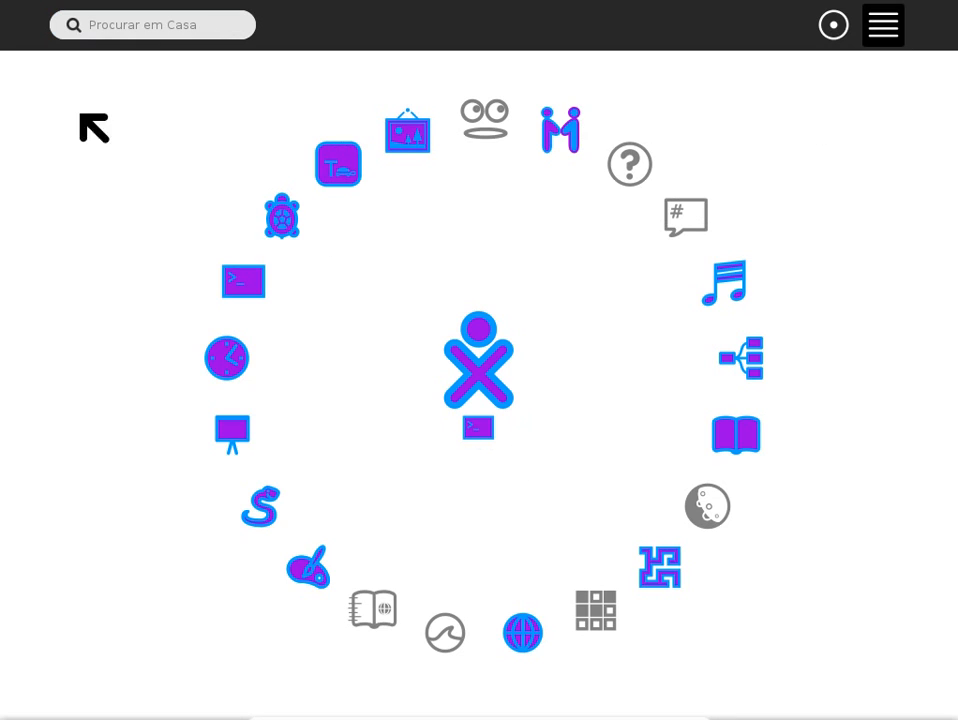
- Open the Journal from the Frame and look through its list of entries
mouse_move(2, 2)
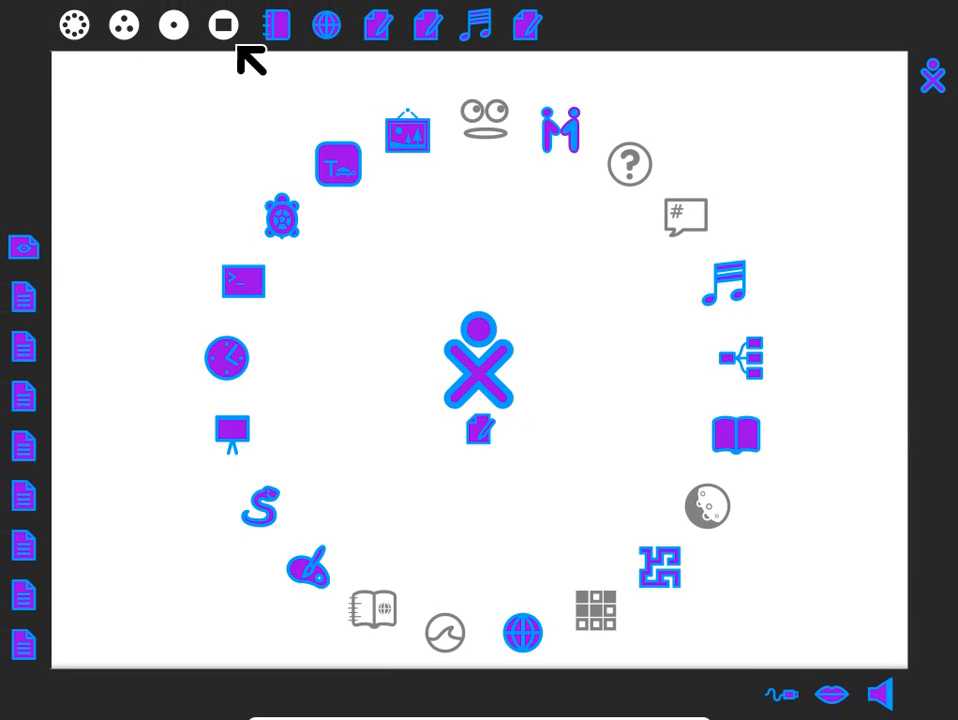
left_click(277, 23)
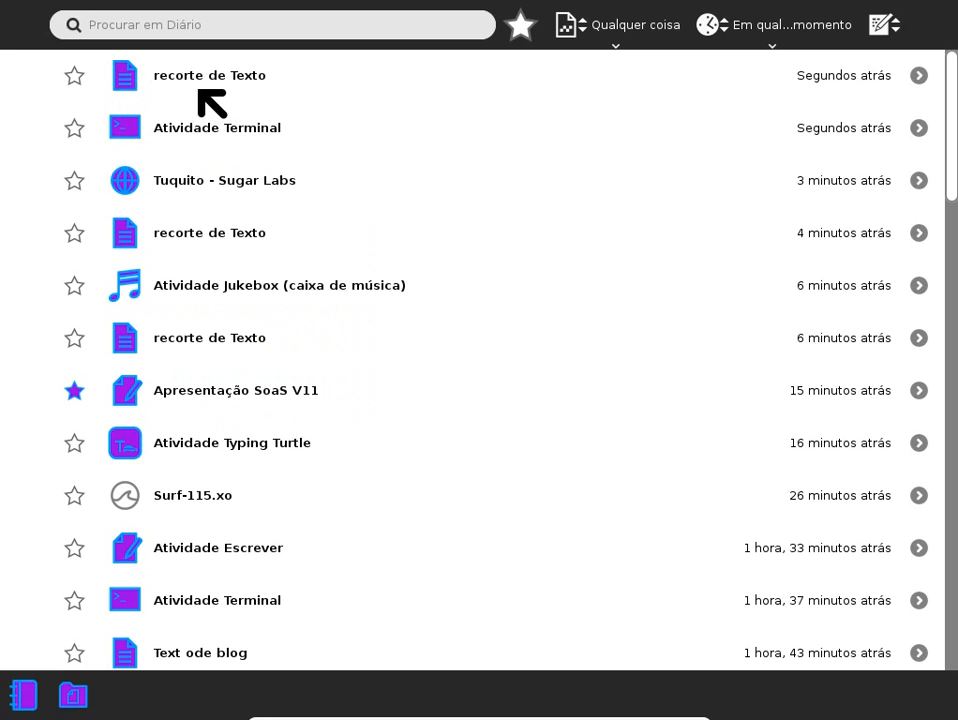
left_click(187, 24)
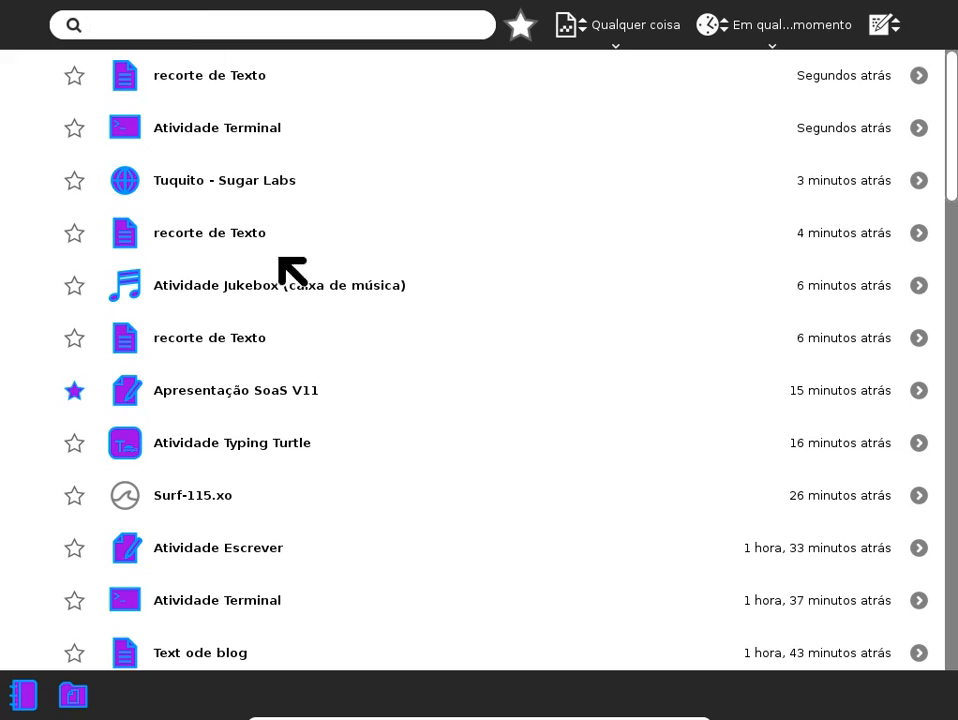
scroll(289, 342, "down", 10)
scroll(575, 521, "up", 5)
scroll(575, 521, "down", 3)
scroll(575, 521, "up", 7)
scroll(575, 521, "up", 10)
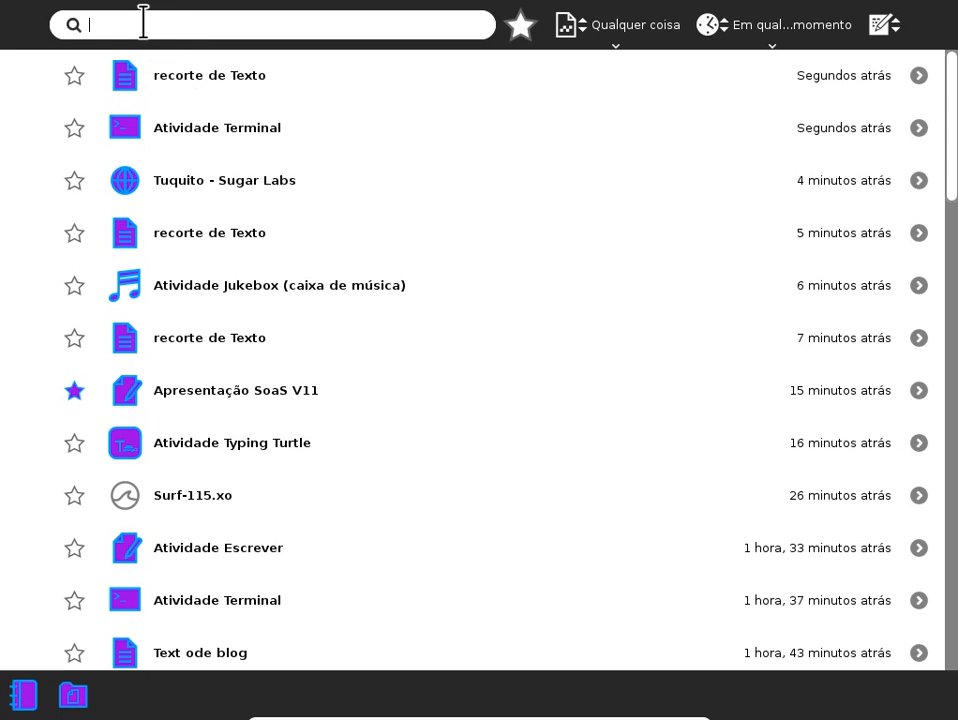
type("ffff")
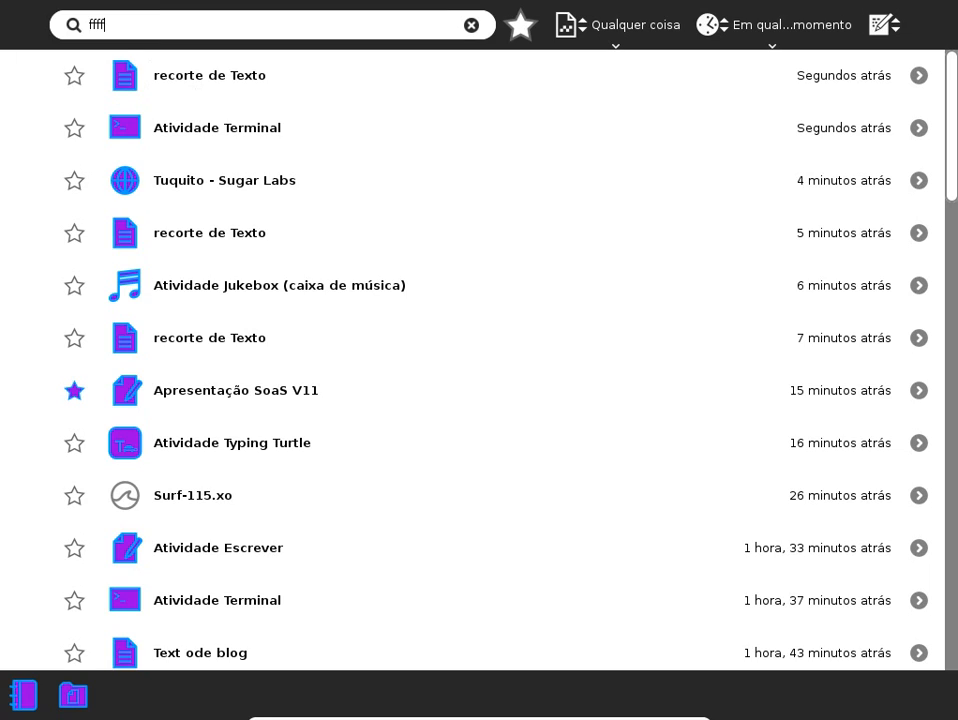
key("BackSpace")
key("BackSpace")
key("BackSpace")
key("BackSpace")
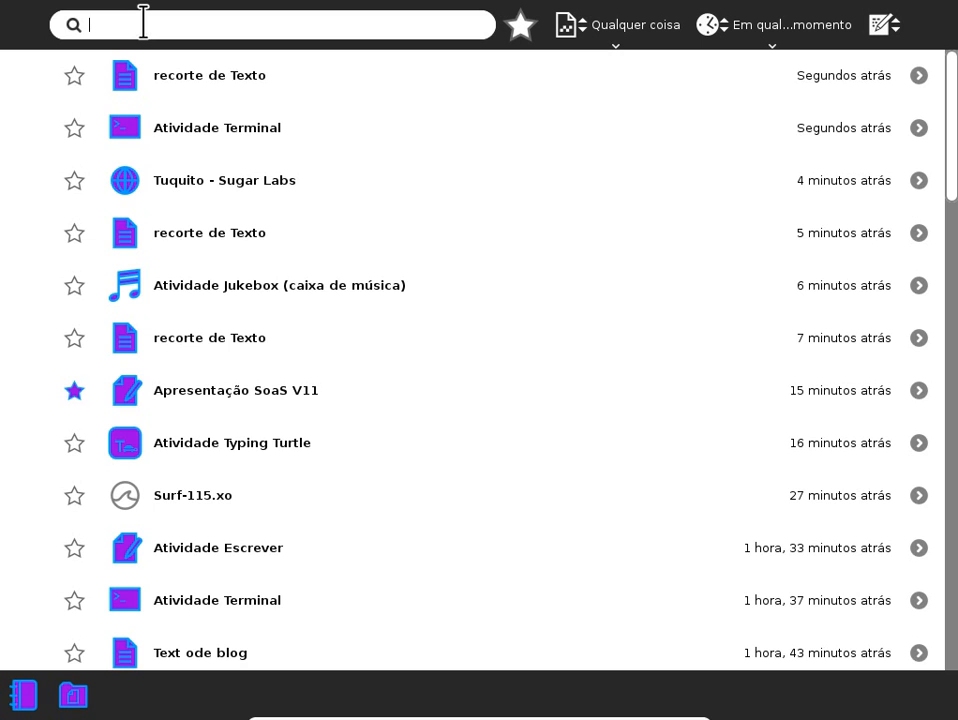
- Search the Journal for "o balão" and erase the search text
type("o ba")
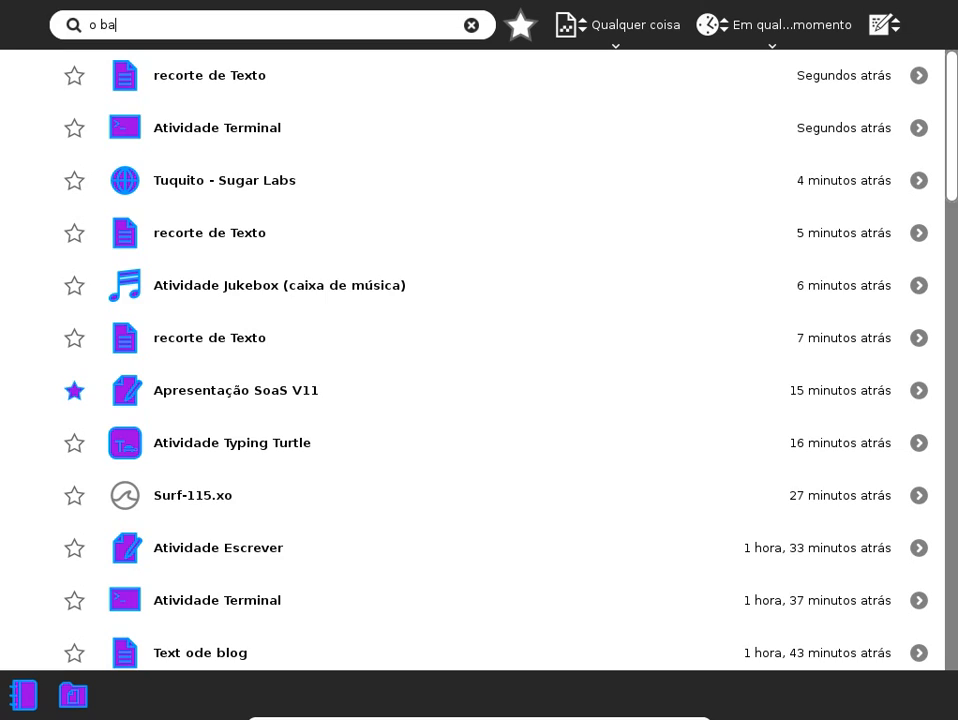
type("lão")
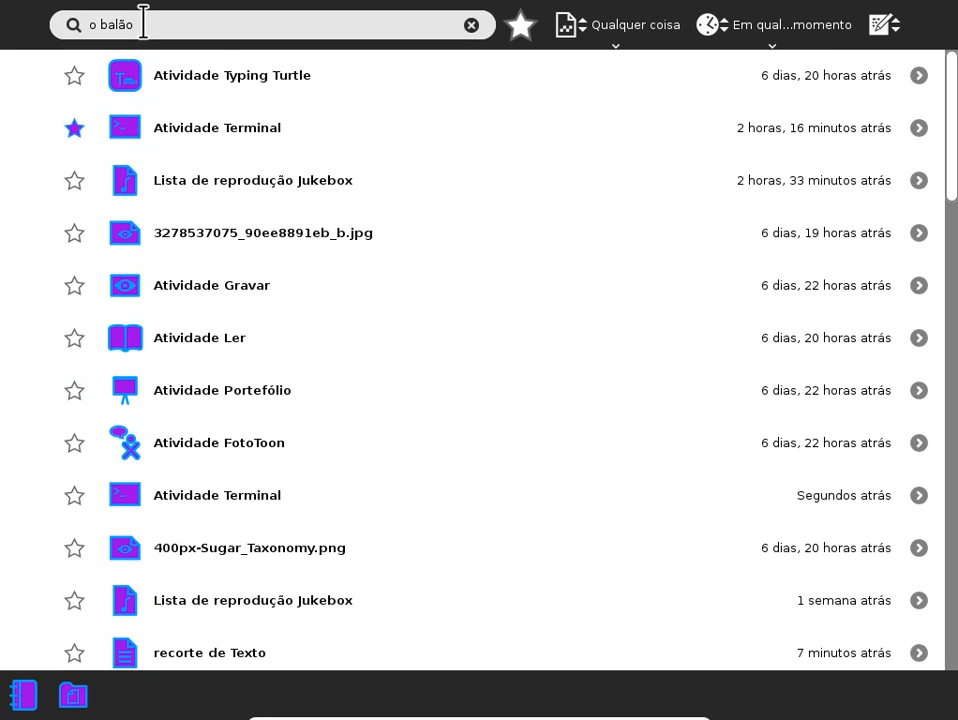
left_click(143, 24)
key("BackSpace")
key("BackSpace")
key("BackSpace")
key("BackSpace")
key("BackSpace")
key("BackSpace")
key("BackSpace")
type("do")
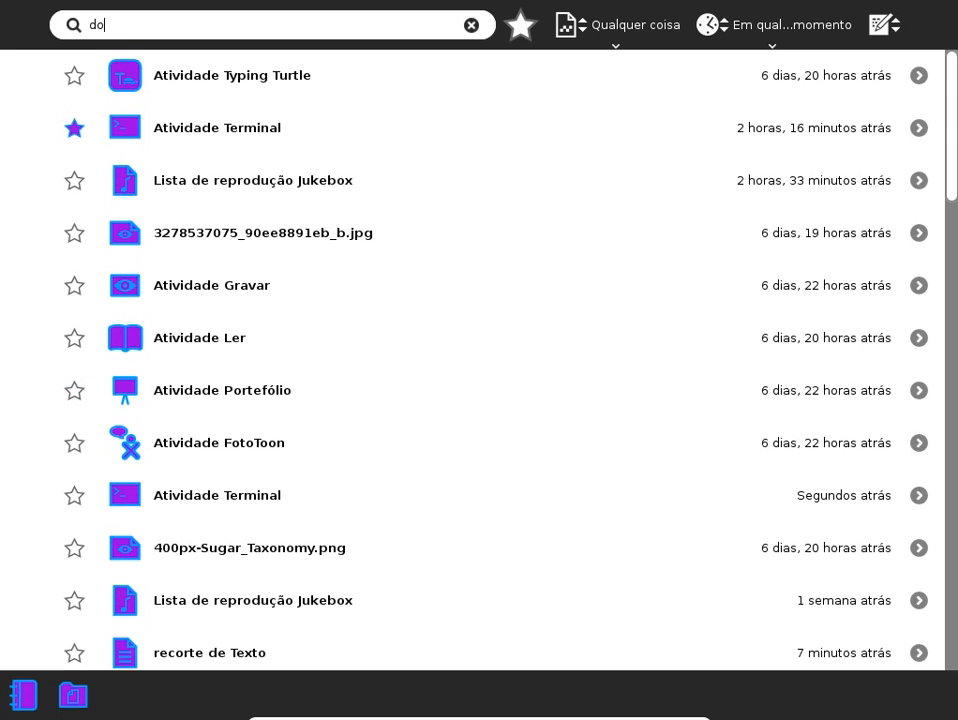
key("BackSpace")
key("BackSpace")
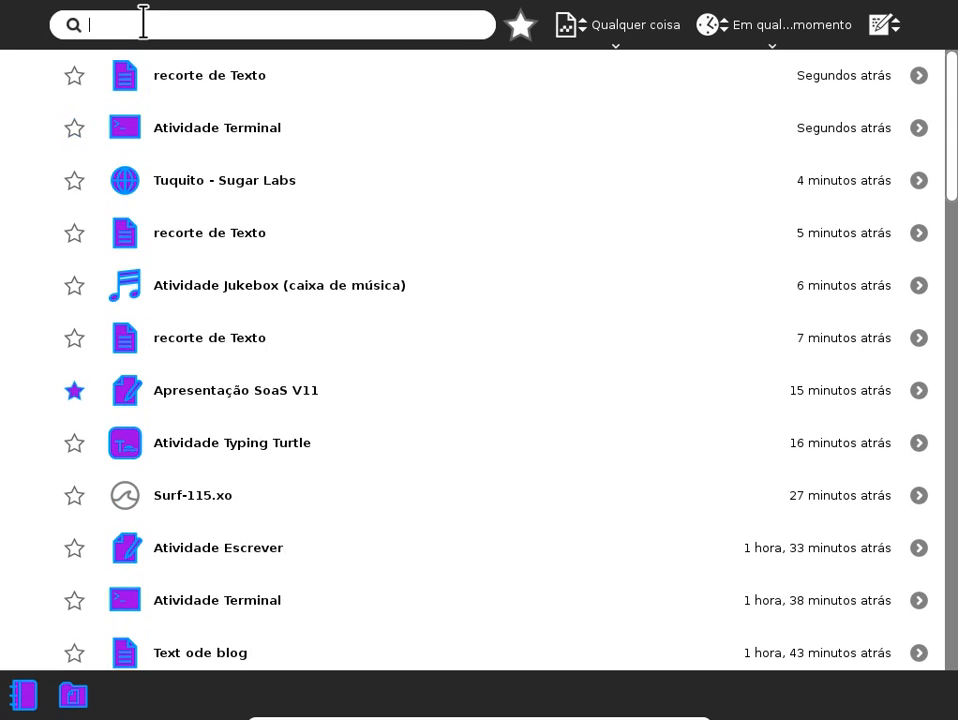
- Try a longer Journal search starting with "O balão do Jo" and erase it
type("o balã")
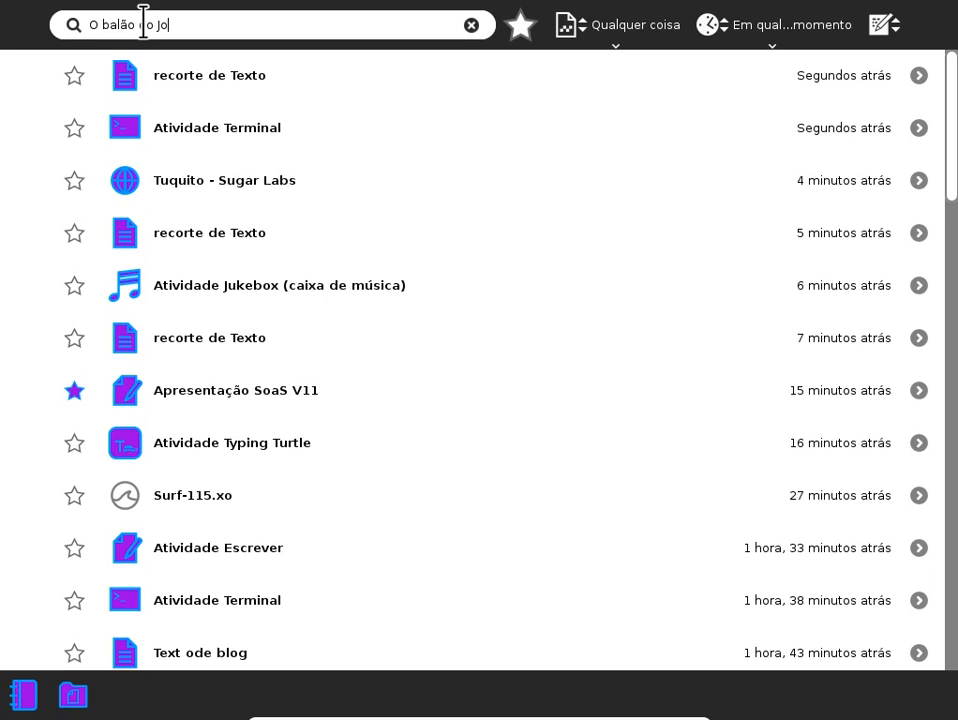
key("BackSpace")
key("BackSpace")
key("BackSpace")
key("BackSpace")
key("BackSpace")
key("BackSpace")
key("BackSpace")
key("BackSpace")
key("BackSpace")
key("BackSpace")
key("BackSpace")
key("BackSpace")
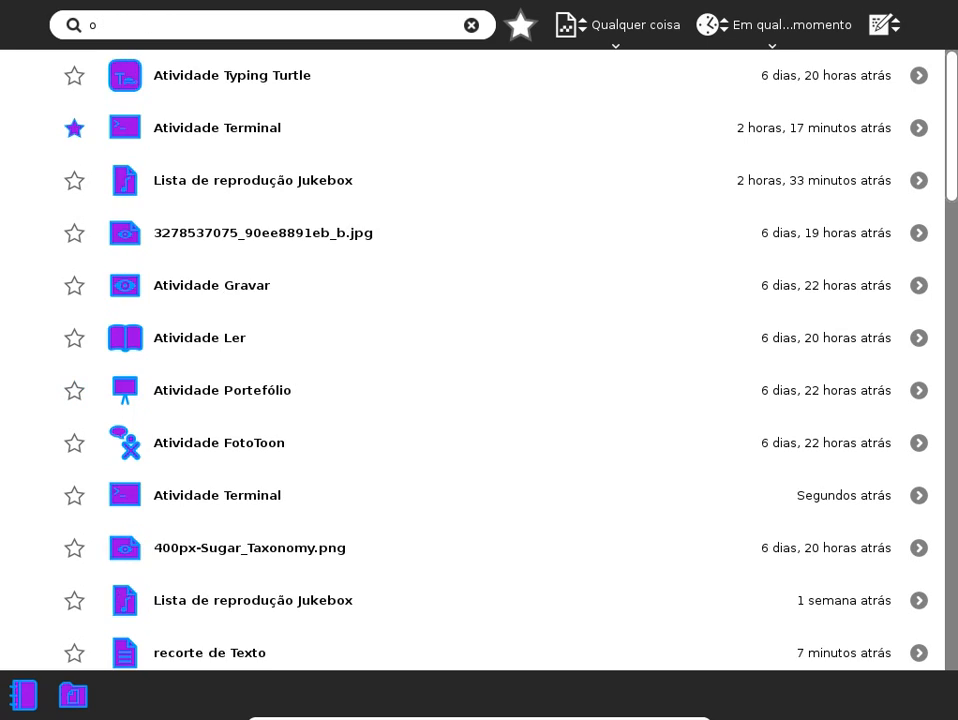
- Search the Journal for "o balao", locate the video entry "O balão do João.ogv" in the list and clear the search
left_click(118, 26)
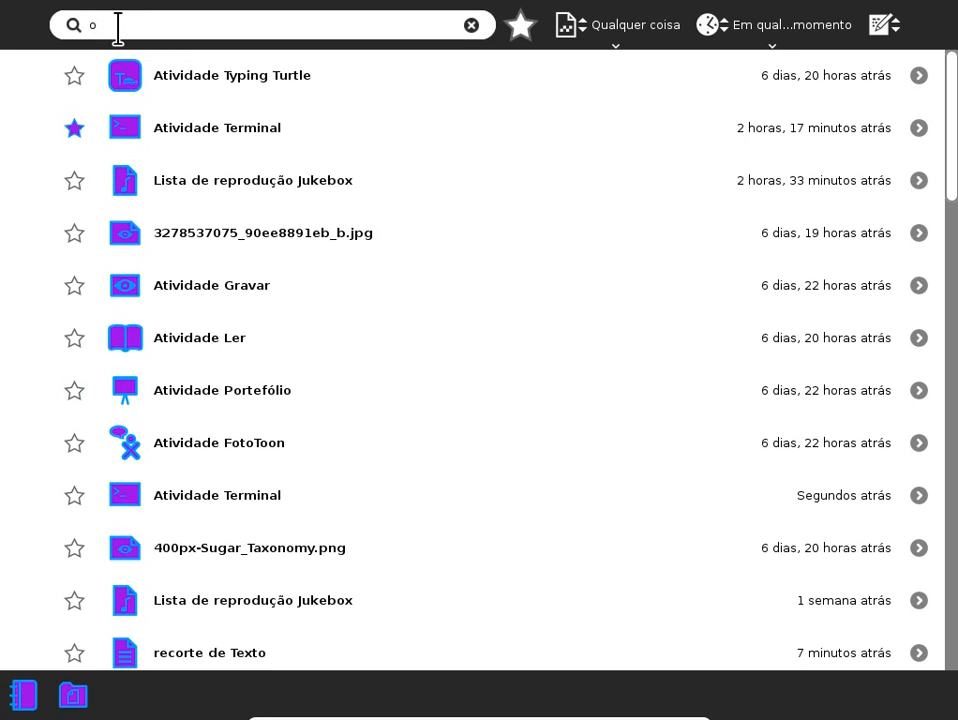
key("BackSpace")
type("o bal")
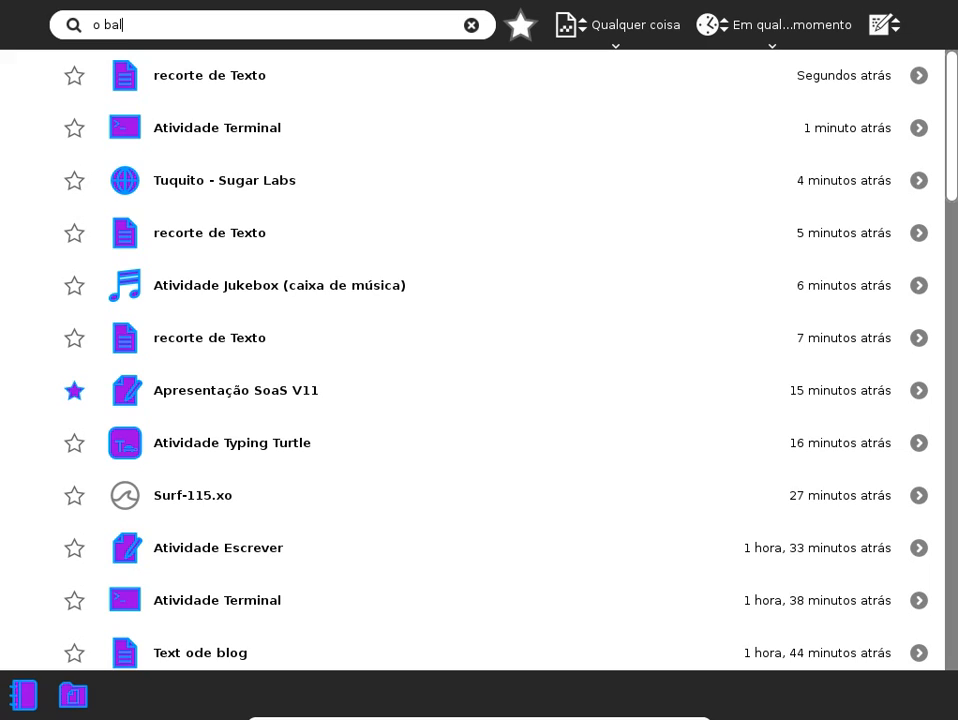
type("ao")
scroll(195, 392, "down", 5)
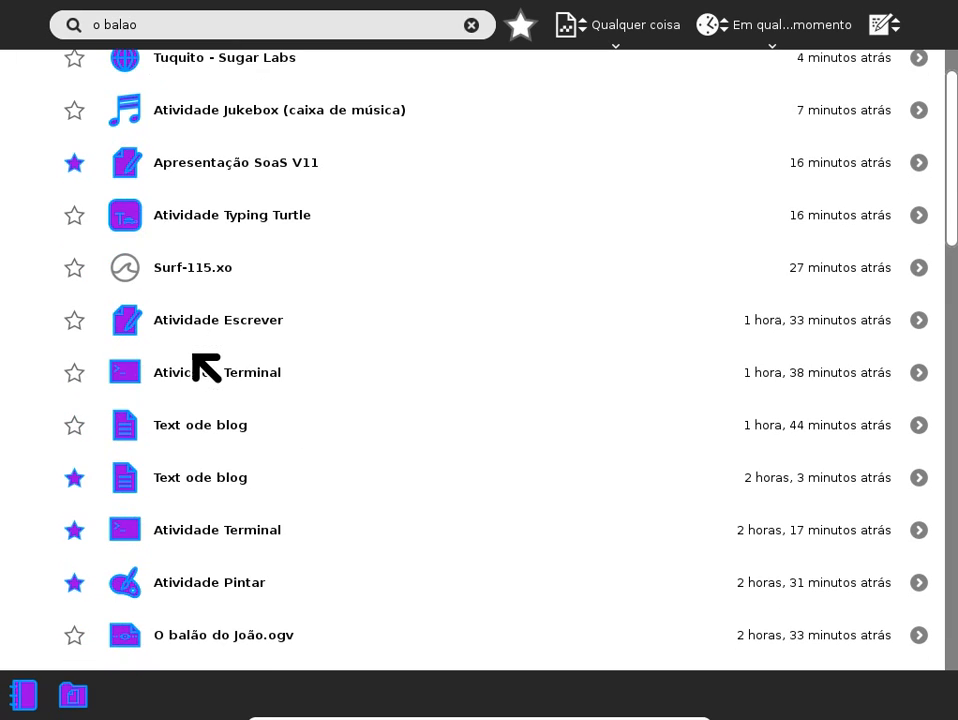
scroll(197, 421, "up", 3)
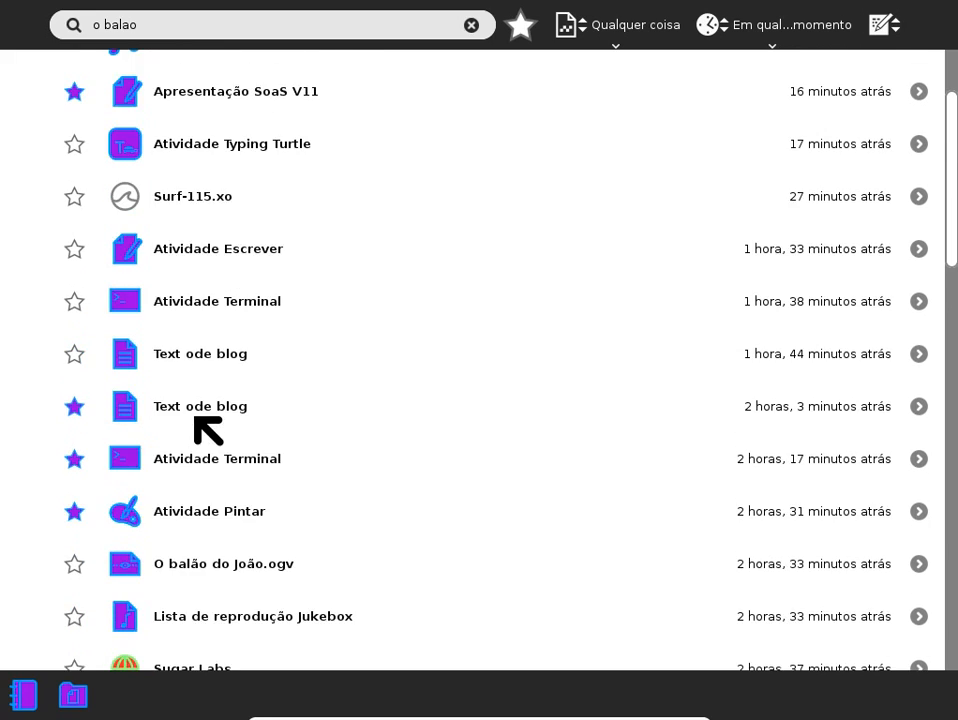
scroll(196, 418, "up", 3)
scroll(197, 418, "down", 3)
scroll(197, 418, "down", 3)
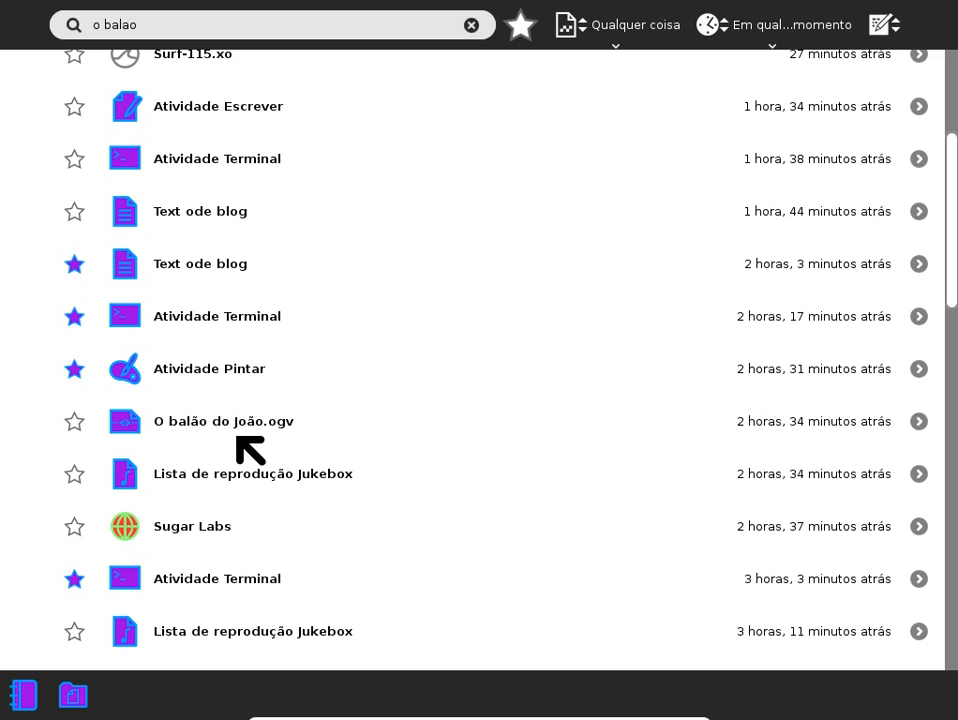
scroll(233, 431, "up", 4)
scroll(245, 411, "up", 1)
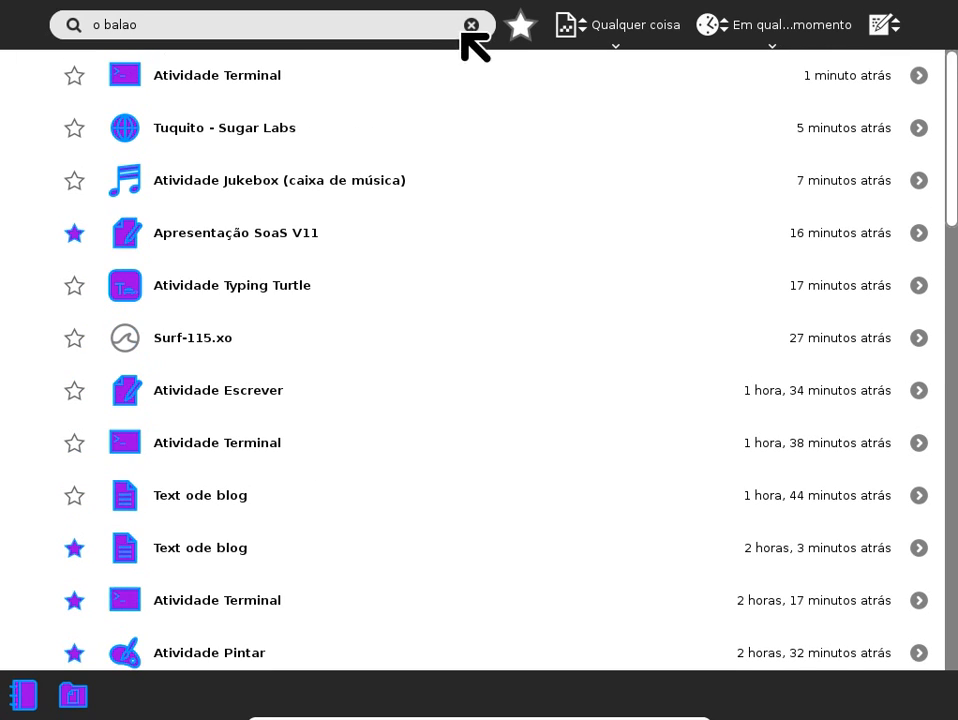
left_click(471, 25)
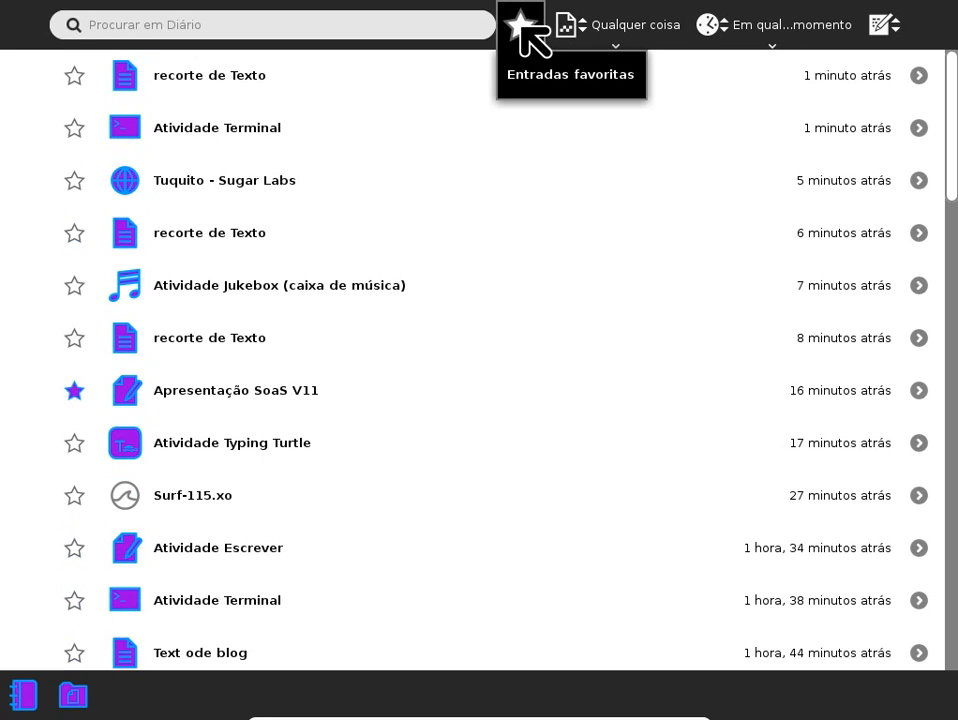
- Restrict the Journal to favourite entries and turn the favourites filter off again
left_click(520, 28)
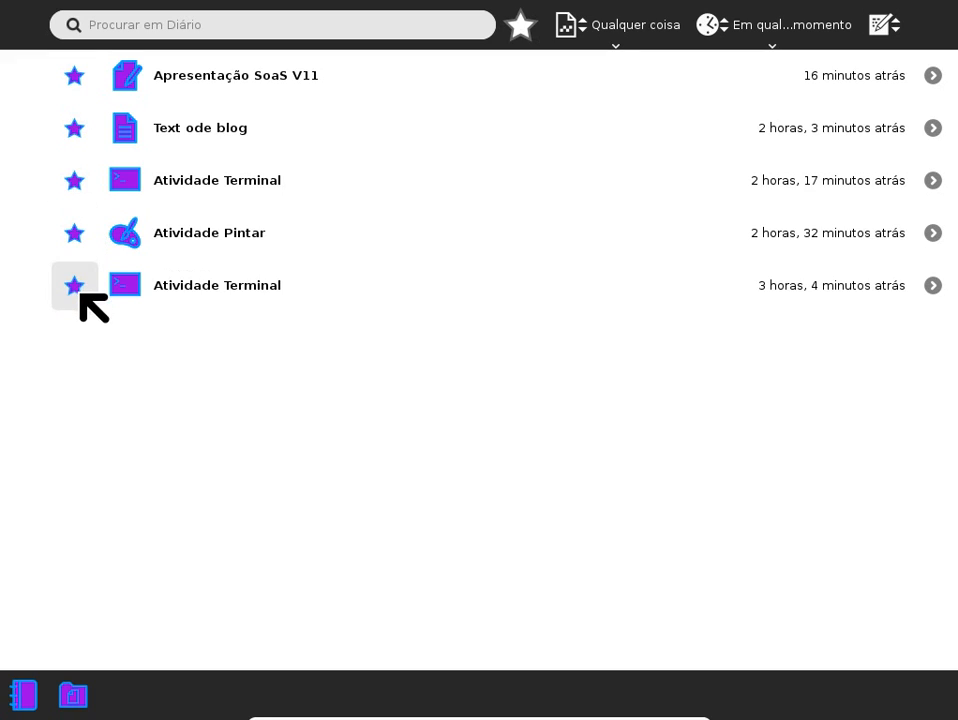
left_click(520, 20)
left_click(520, 20)
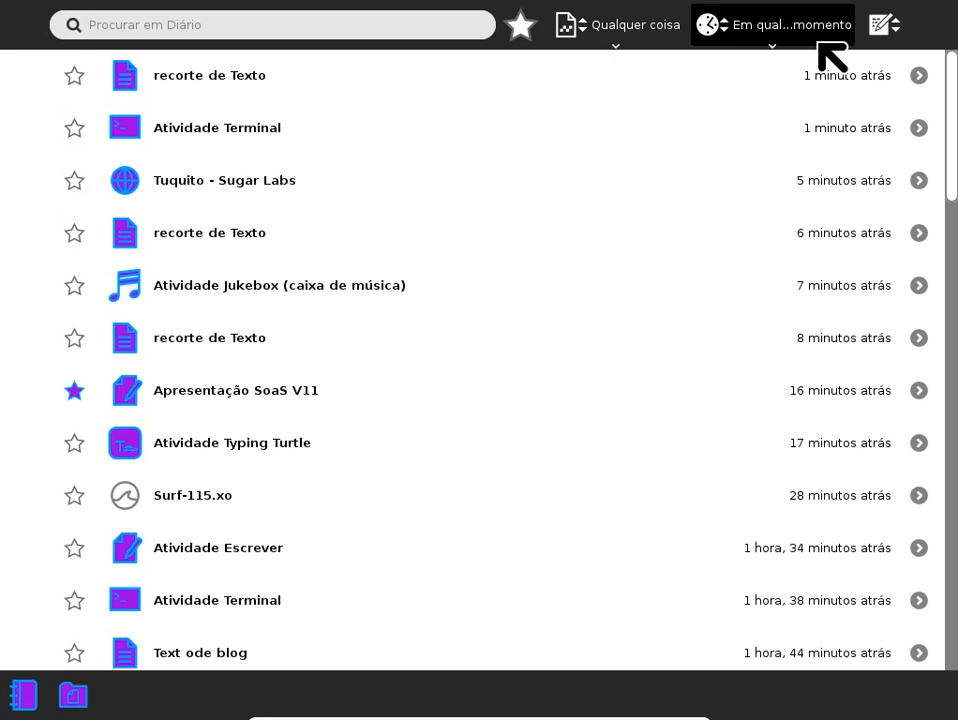
- Filter the Journal by the type "Texto" and look through the filtered entries
left_click(615, 43)
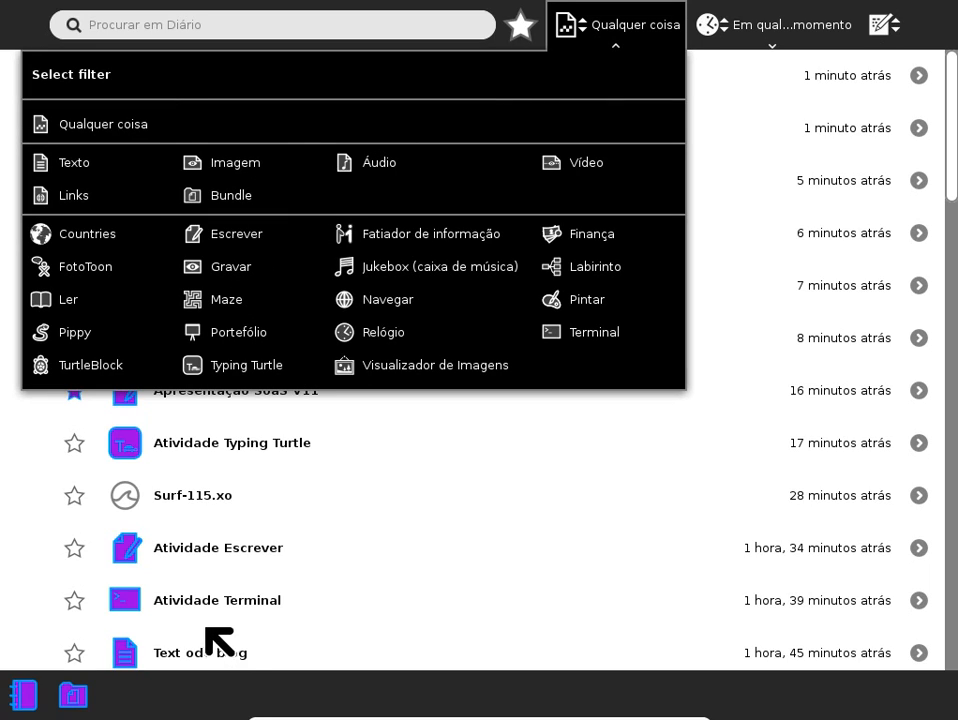
left_click(62, 166)
scroll(276, 607, "down", 1)
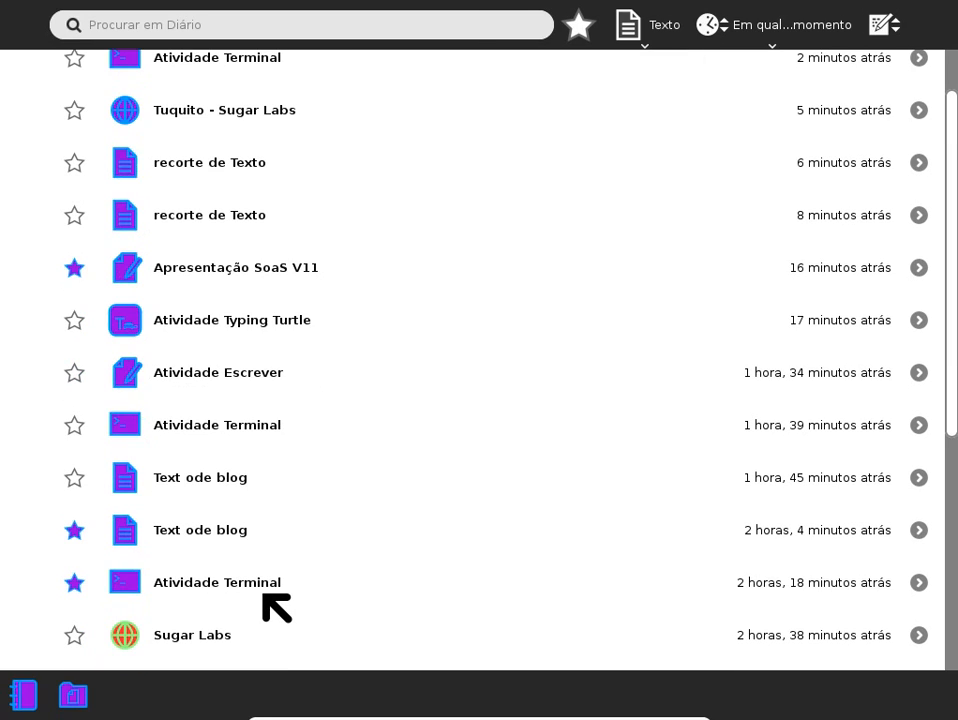
scroll(515, 174, "up", 1)
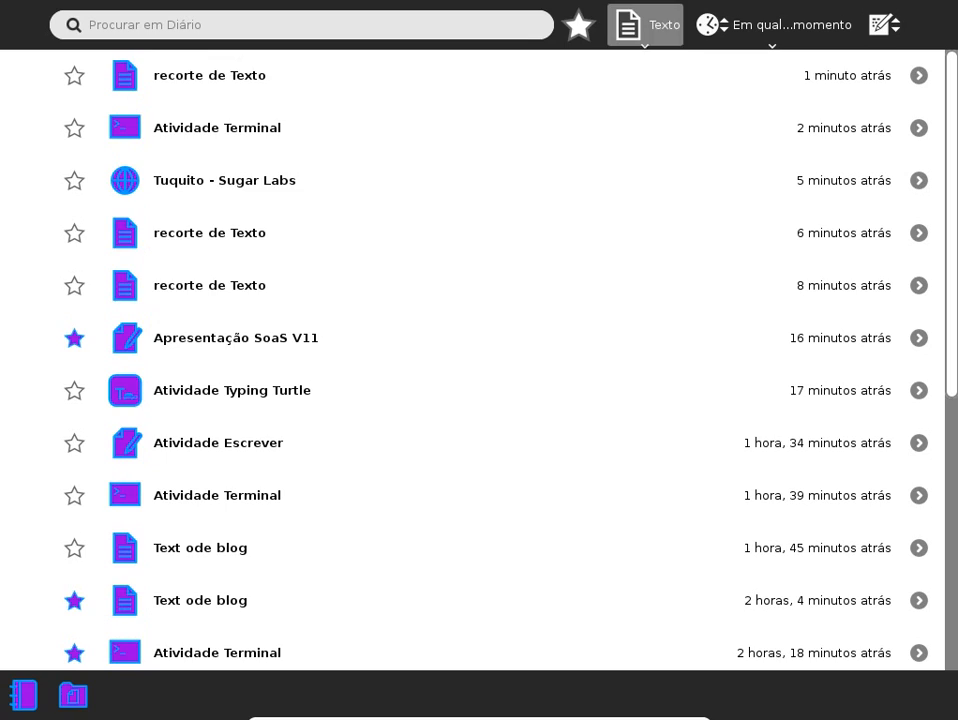
- Switch the Journal's type filter to "Áudio" and on to "Vídeo"
left_click(650, 40)
left_click(368, 158)
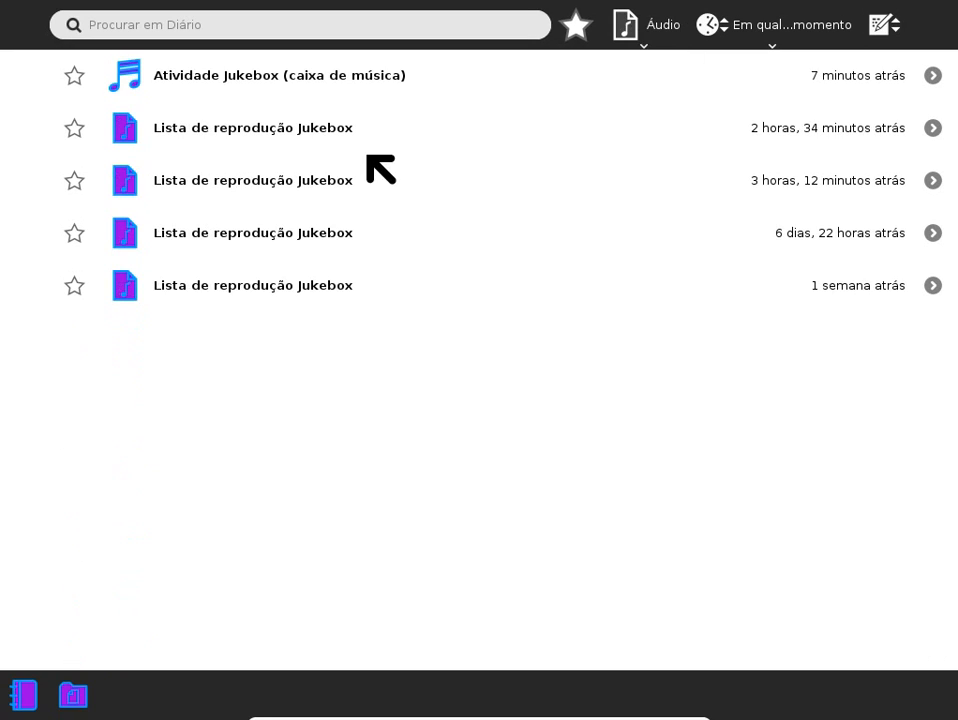
left_click(652, 41)
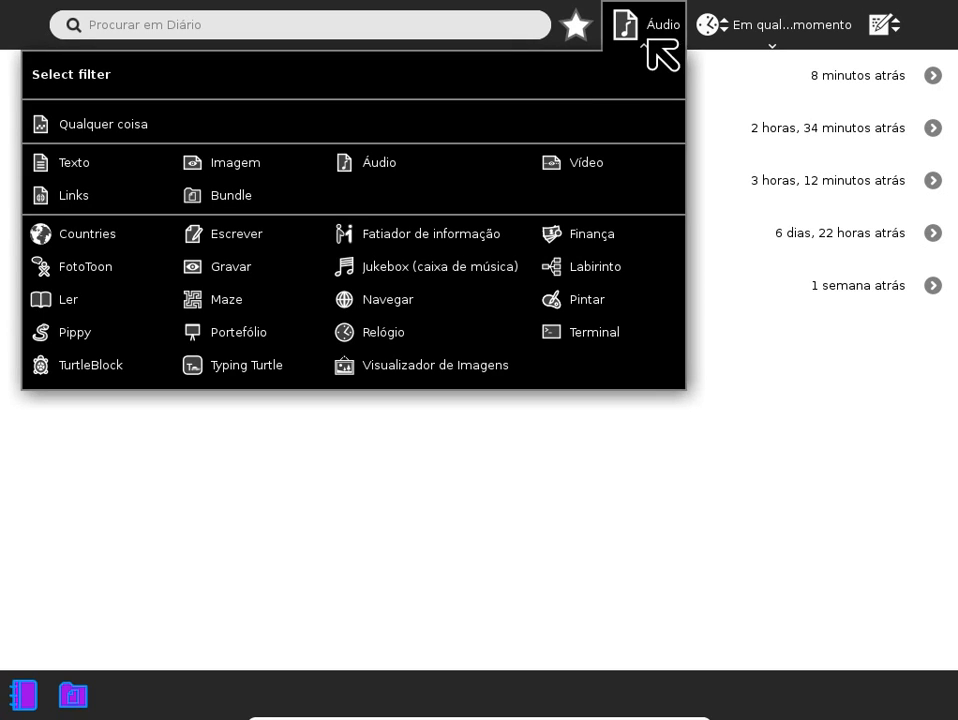
left_click(577, 160)
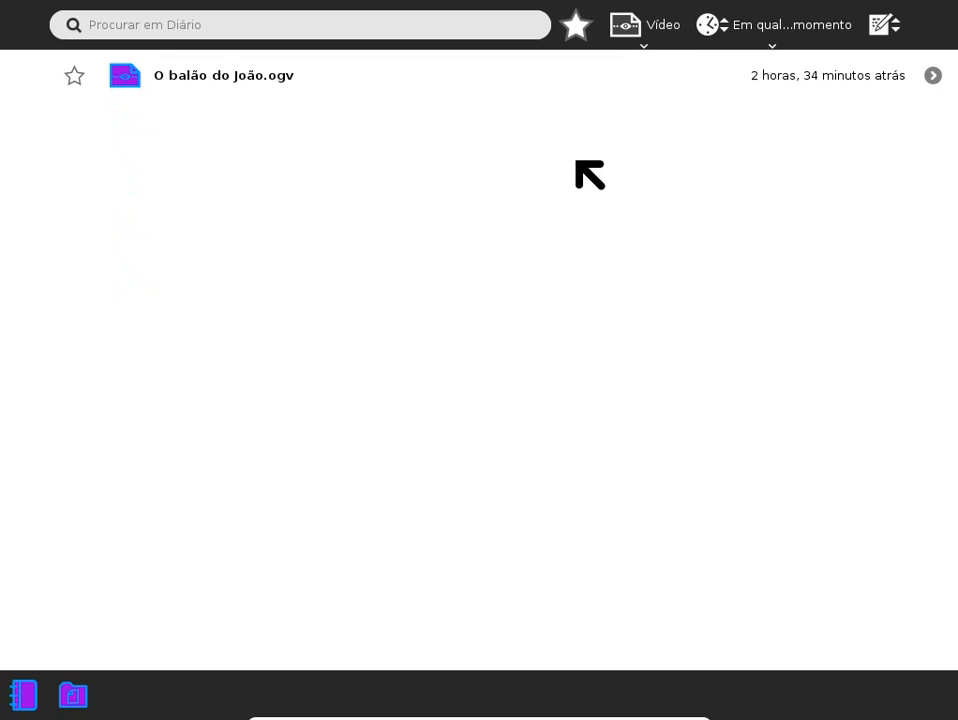
- Filter the Journal by the Maze activity and on to the Relógio activity
left_click(646, 41)
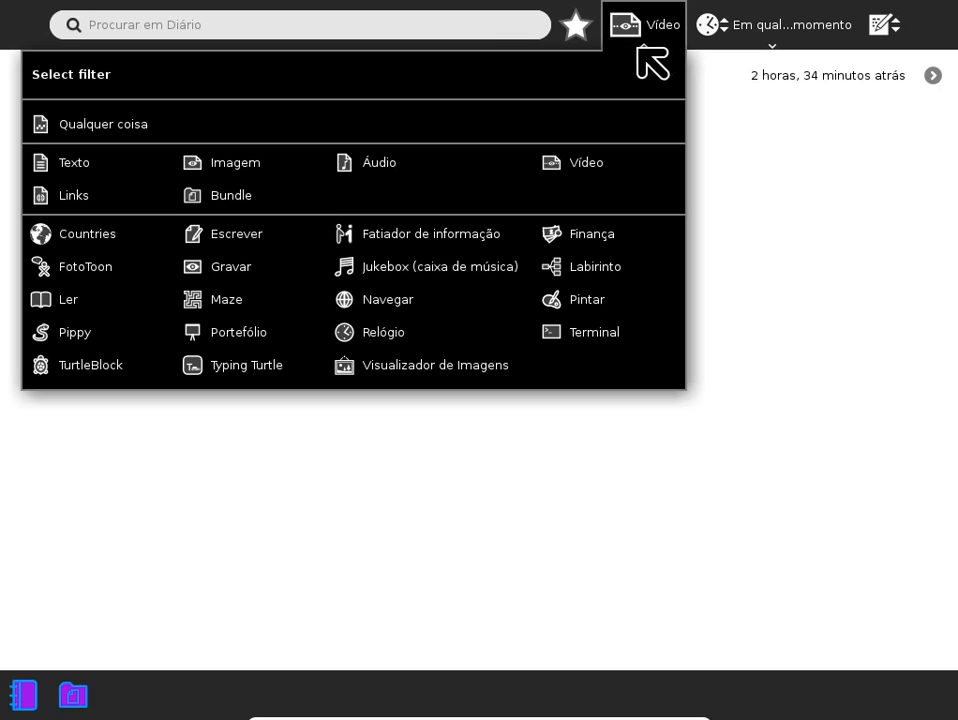
left_click(209, 302)
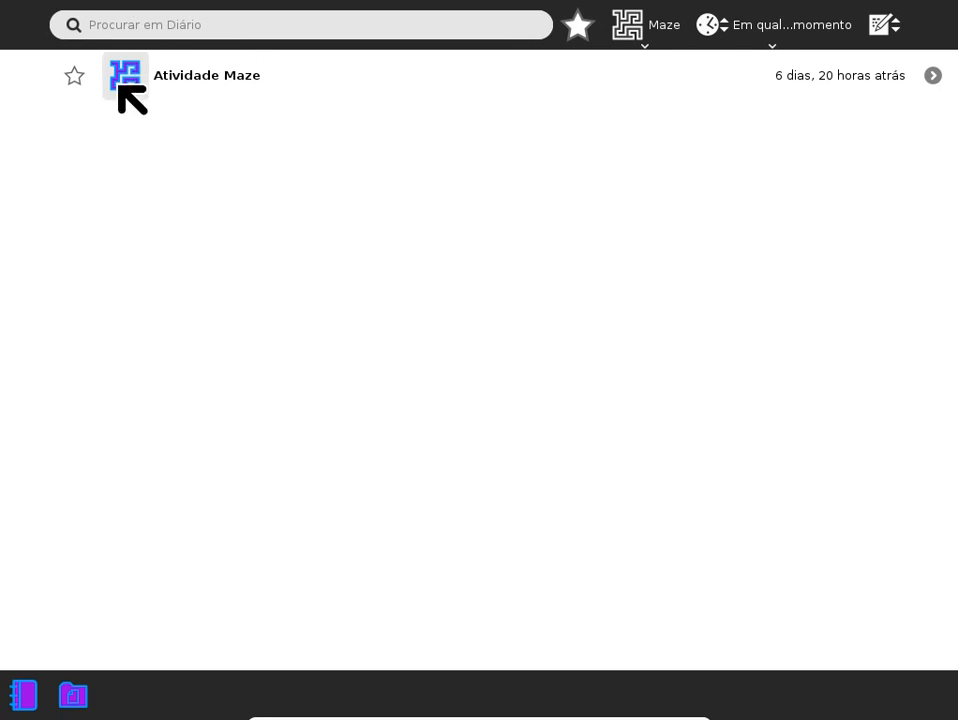
left_click(648, 44)
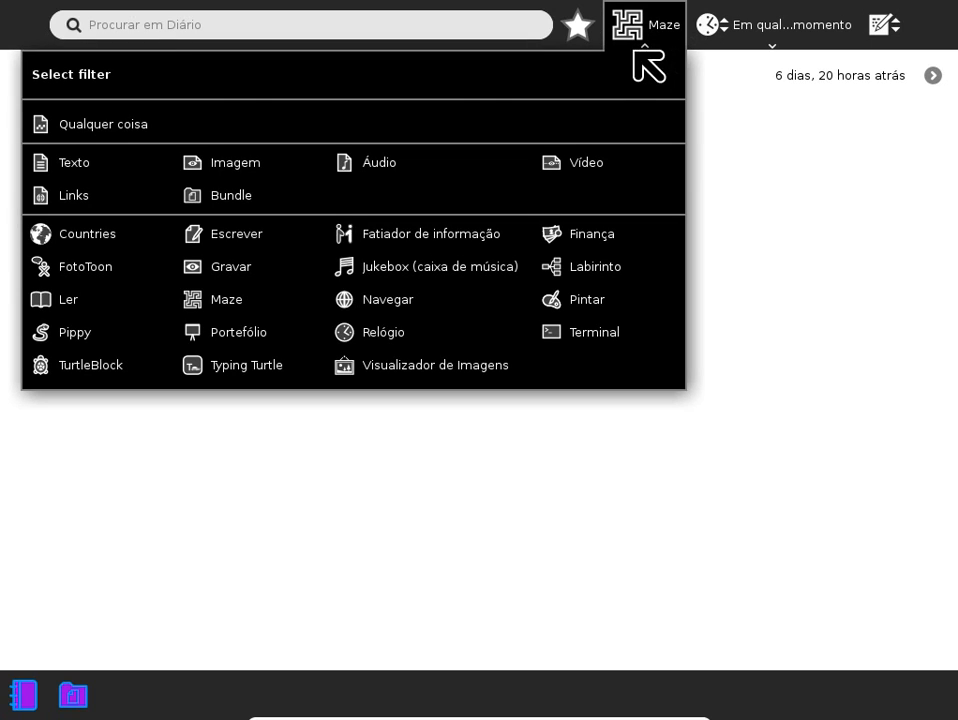
left_click(351, 333)
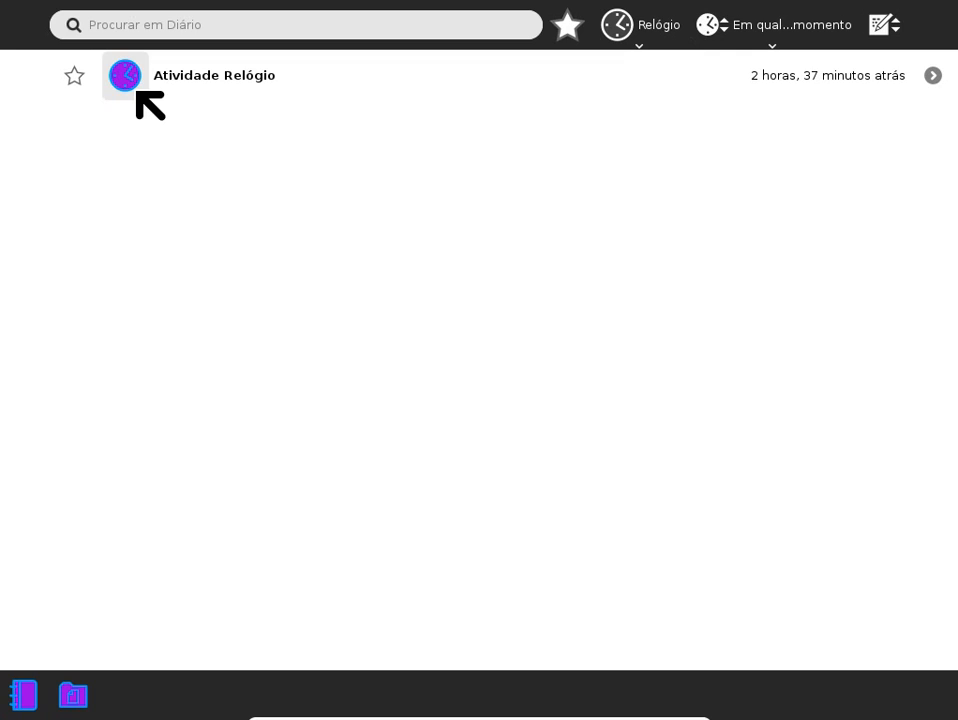
- View the options of the Relógio entry and reset the Journal's type filter to "Qualquer coisa"
right_click(137, 92)
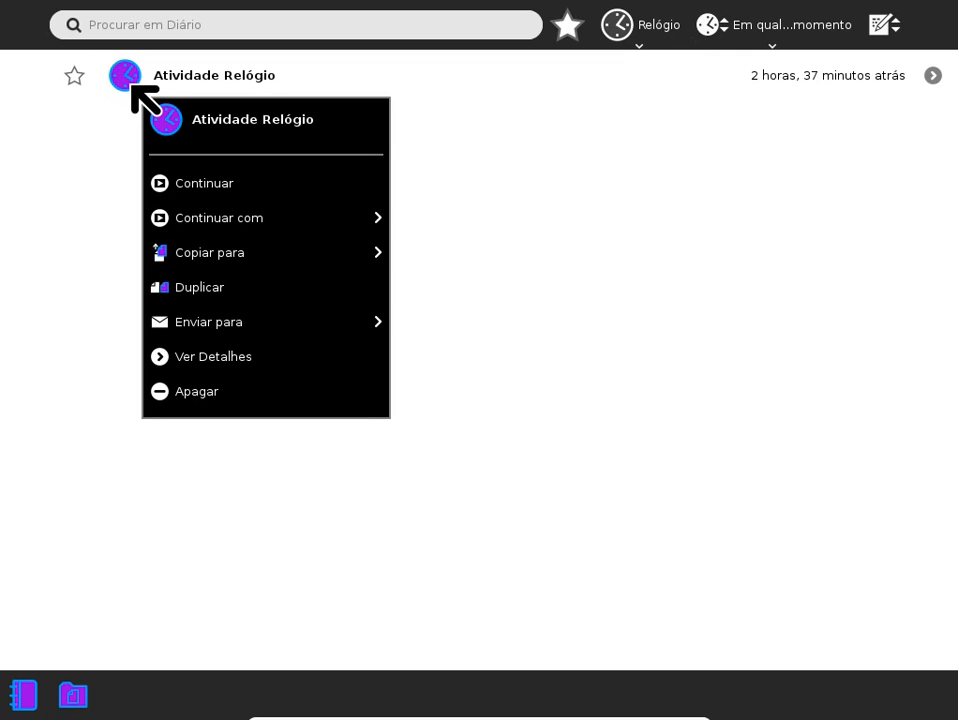
left_click(641, 43)
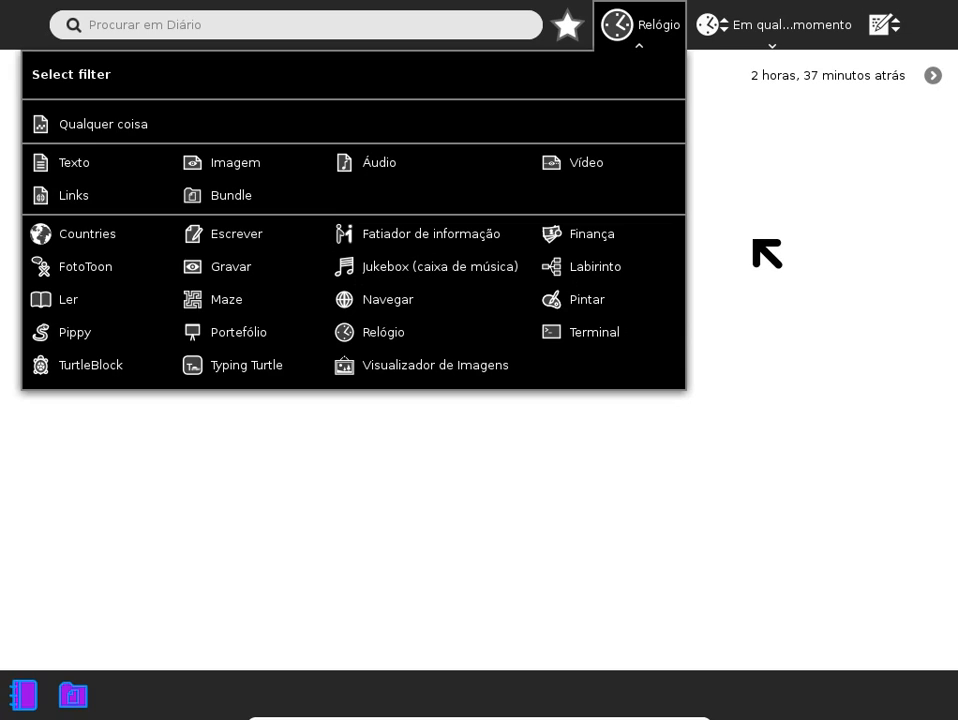
left_click(712, 40)
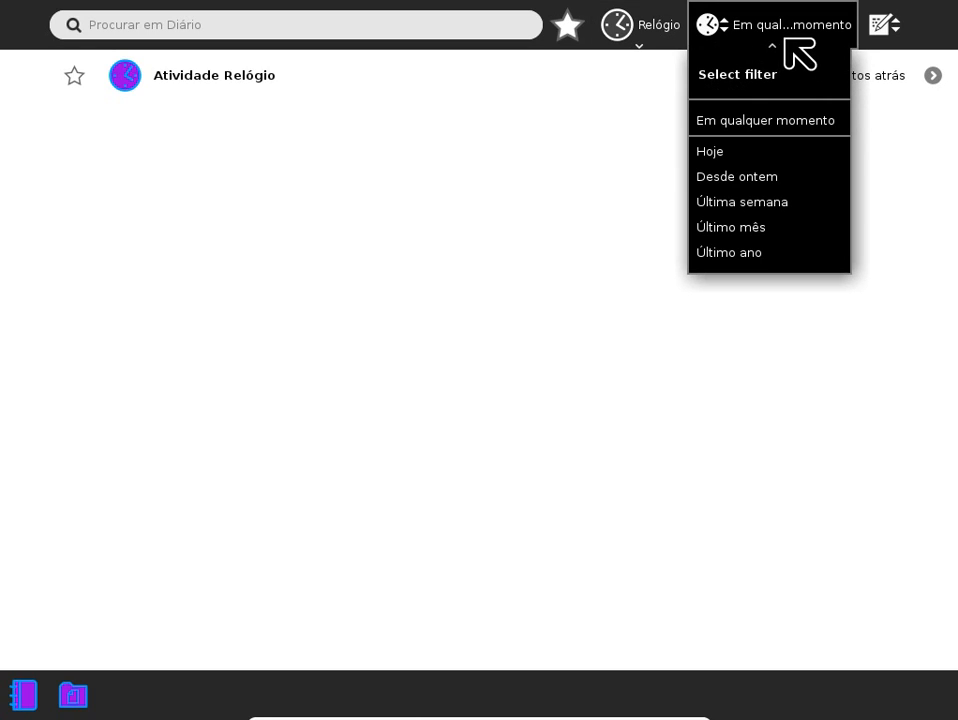
left_click(630, 46)
left_click(45, 126)
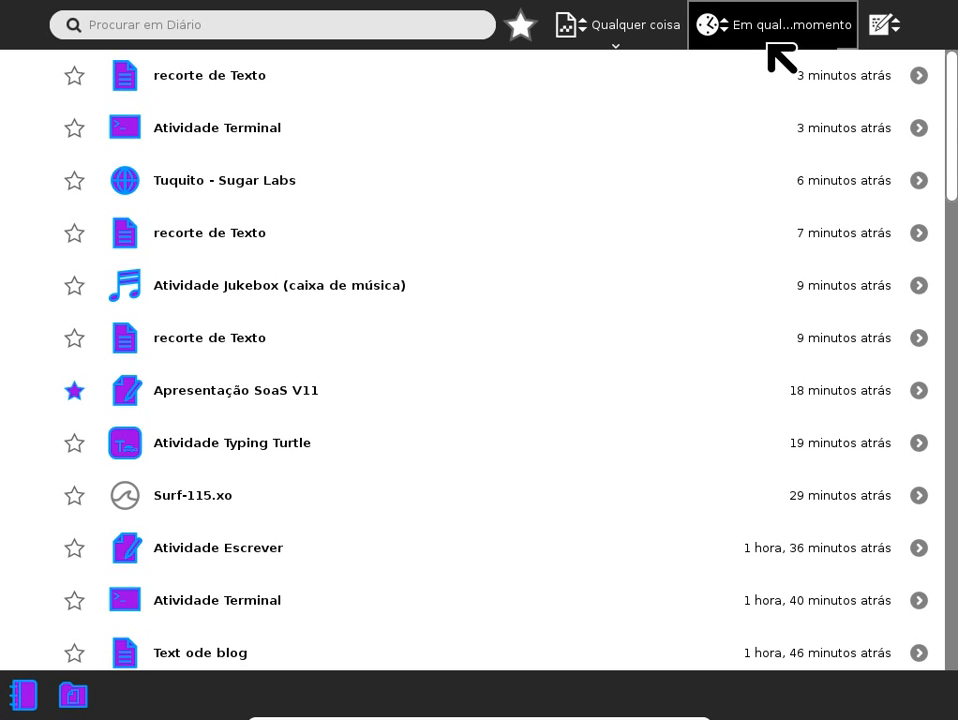
- Filter the Journal by the date range "Hoje" and look through the filtered entries
mouse_move(772, 46)
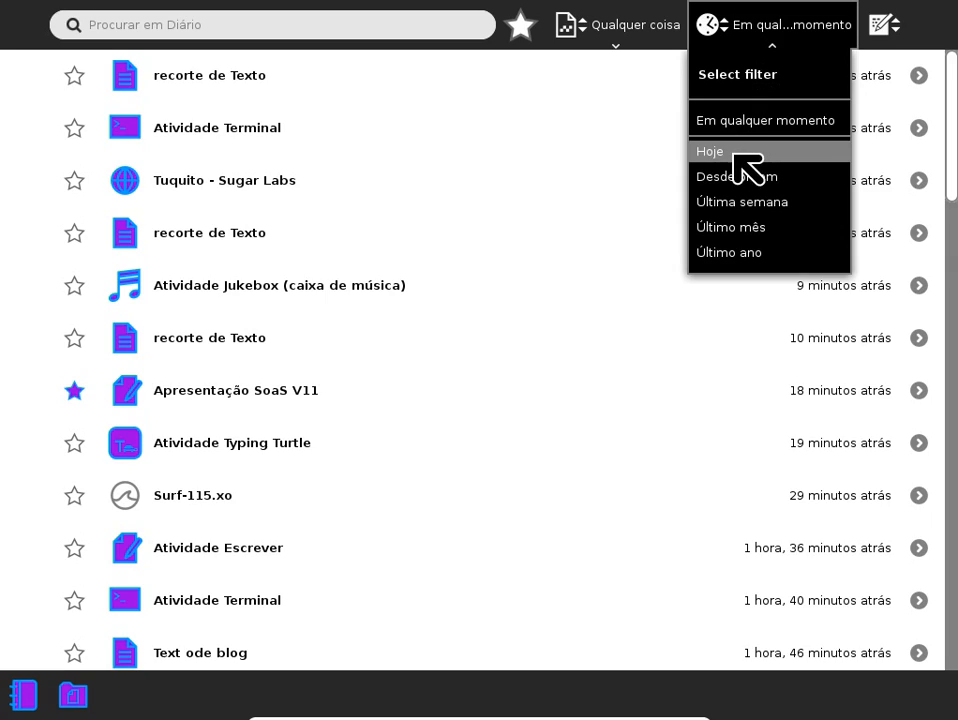
left_click(729, 153)
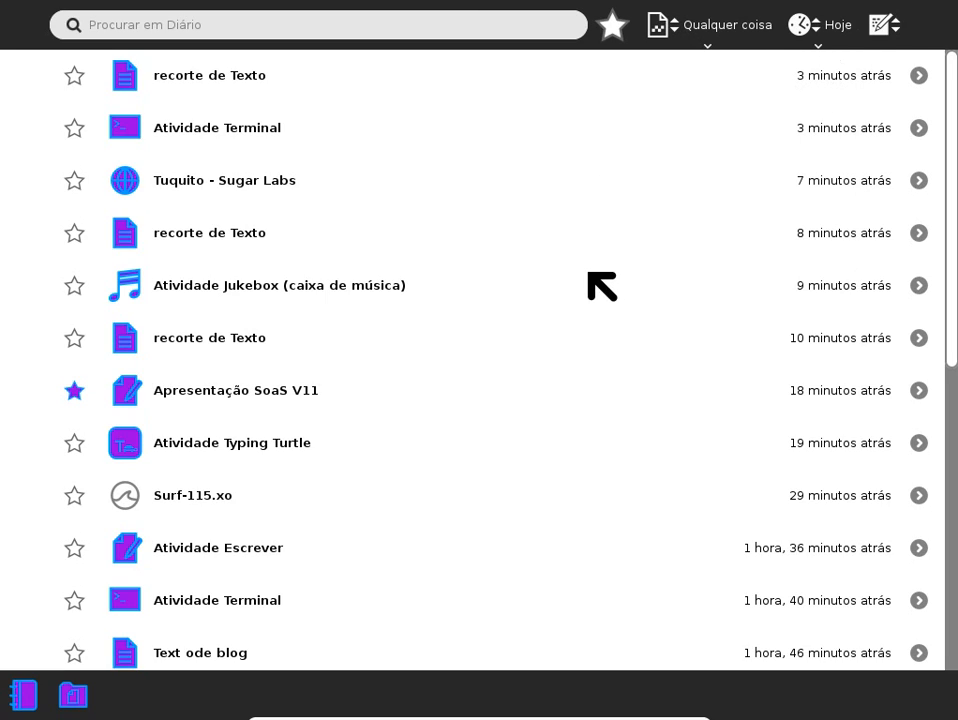
scroll(590, 330, "down", 5)
scroll(616, 375, "up", 3)
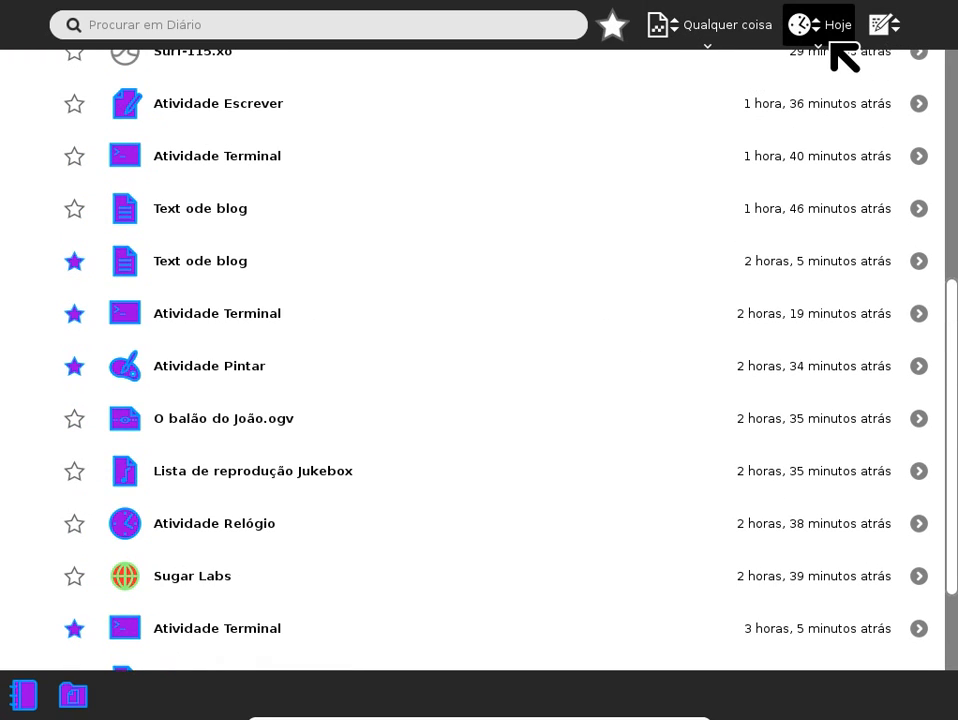
- Sort the Journal entries by date created and switch the sorting back to date modified
mouse_move(822, 47)
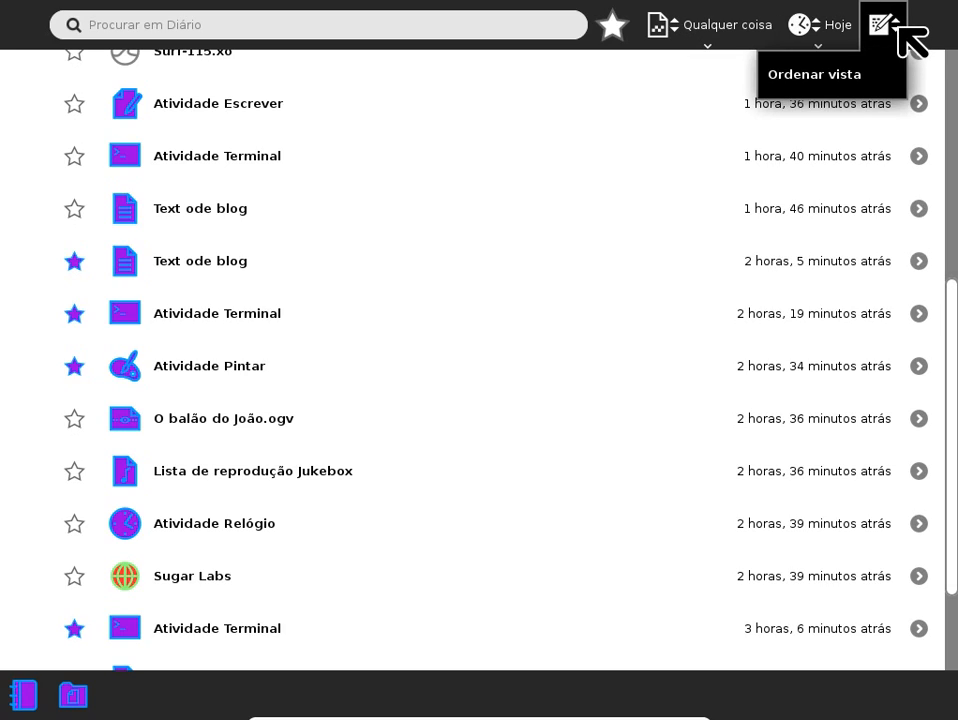
mouse_move(897, 28)
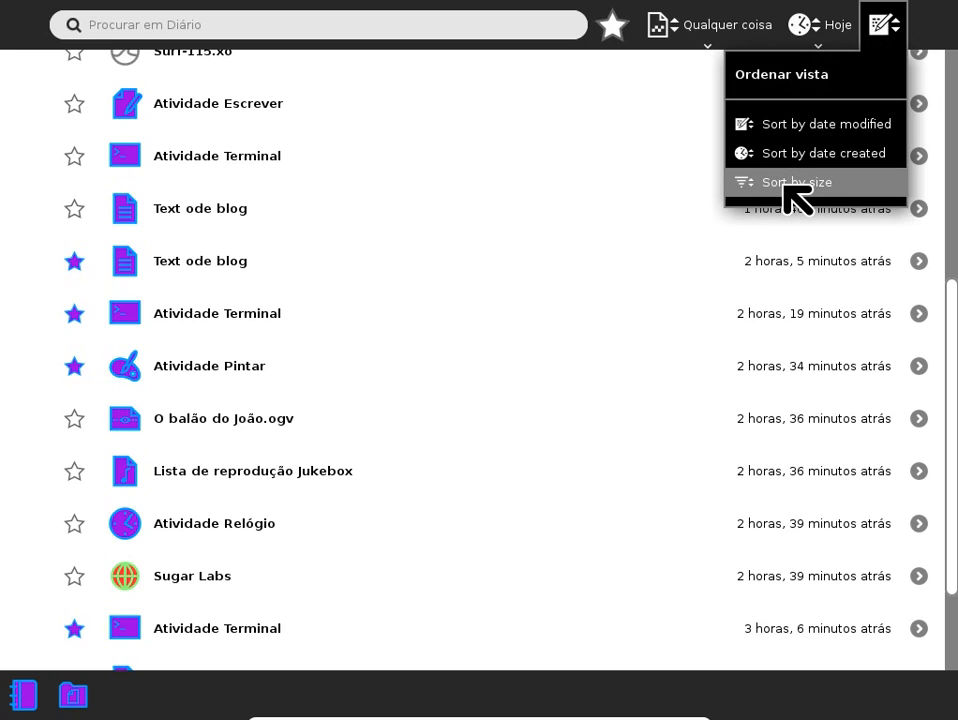
left_click(852, 132)
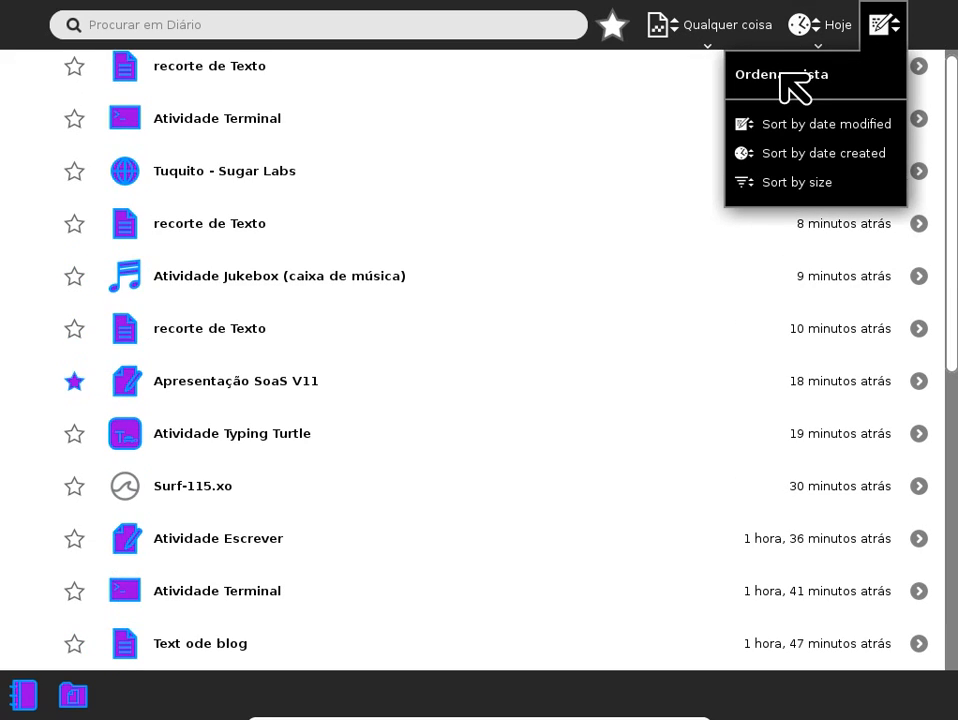
left_click(819, 153)
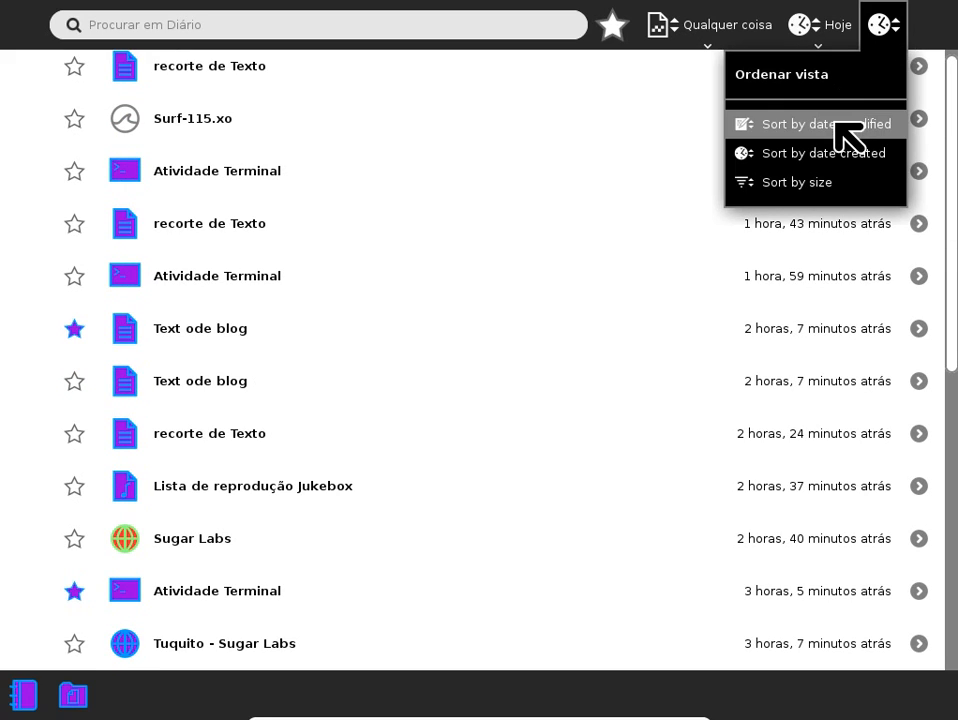
left_click(837, 124)
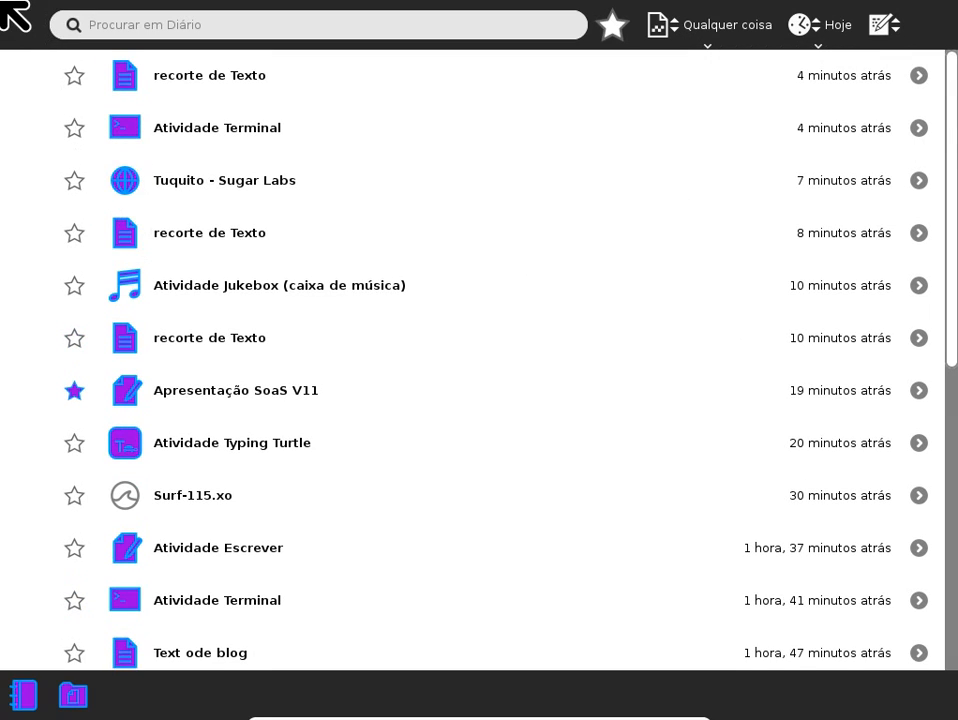
- Open the details of the newest "recorte de Texto" entry in the Journal and delete the entry permanently
mouse_move(1, 1)
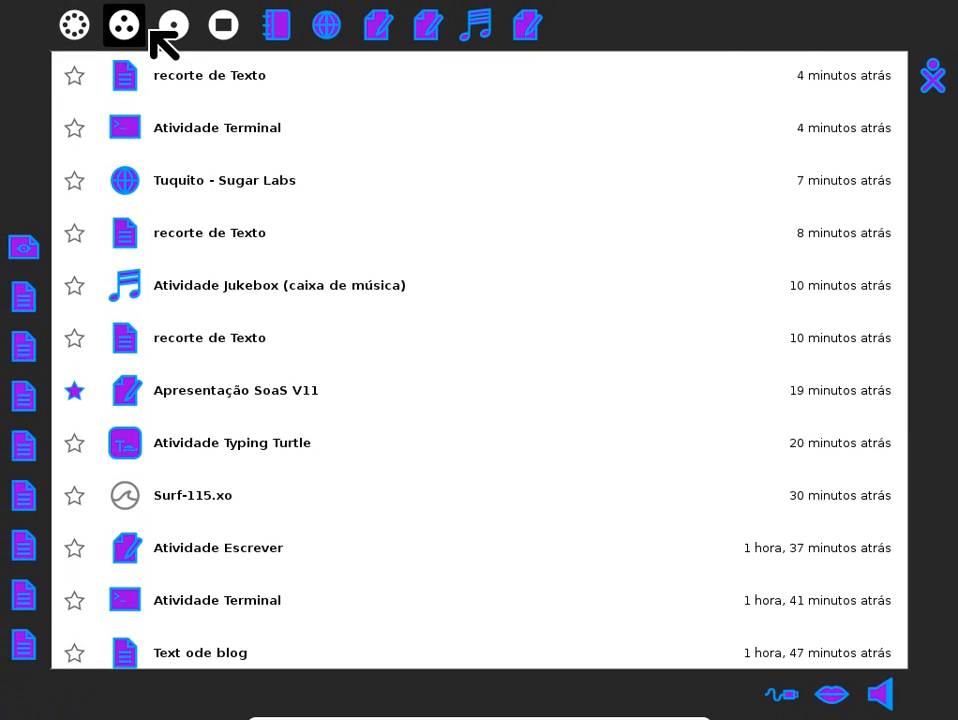
left_click(276, 24)
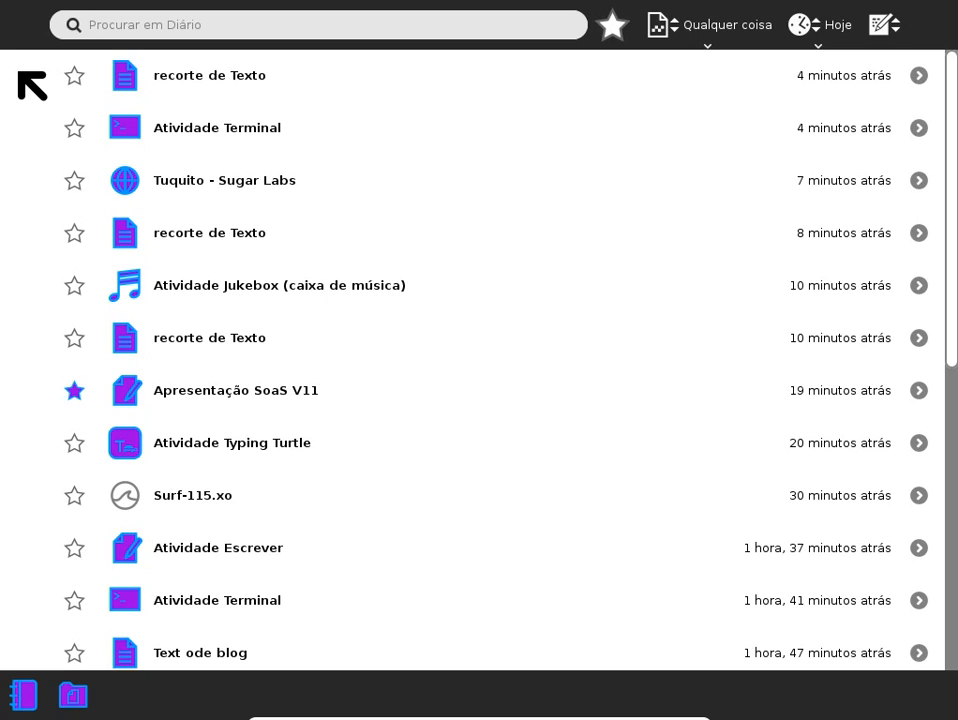
left_click(920, 76)
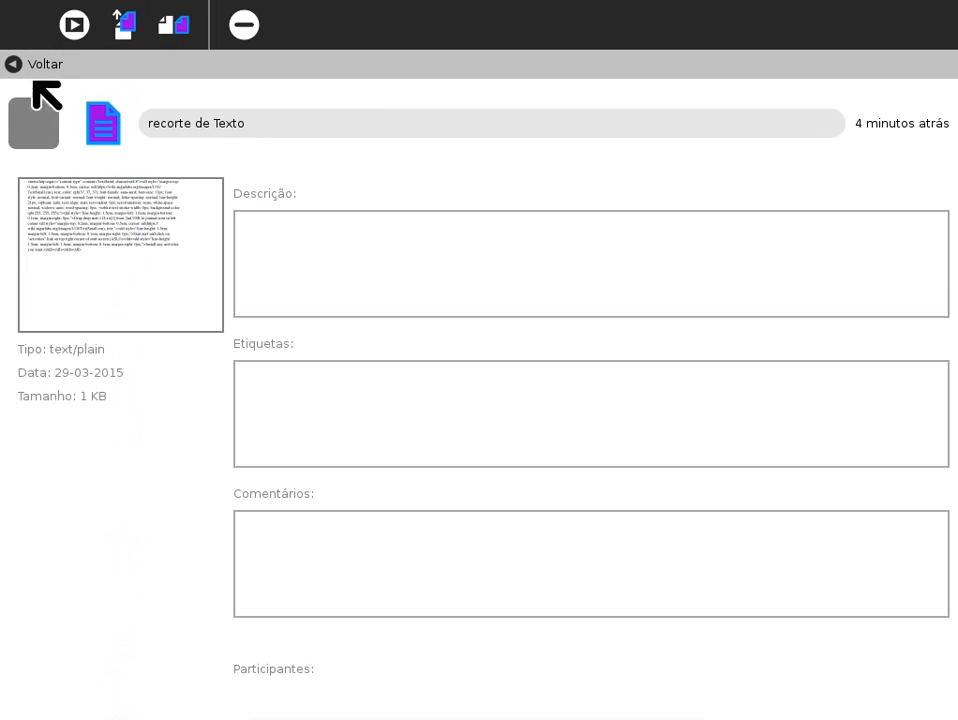
left_click(248, 32)
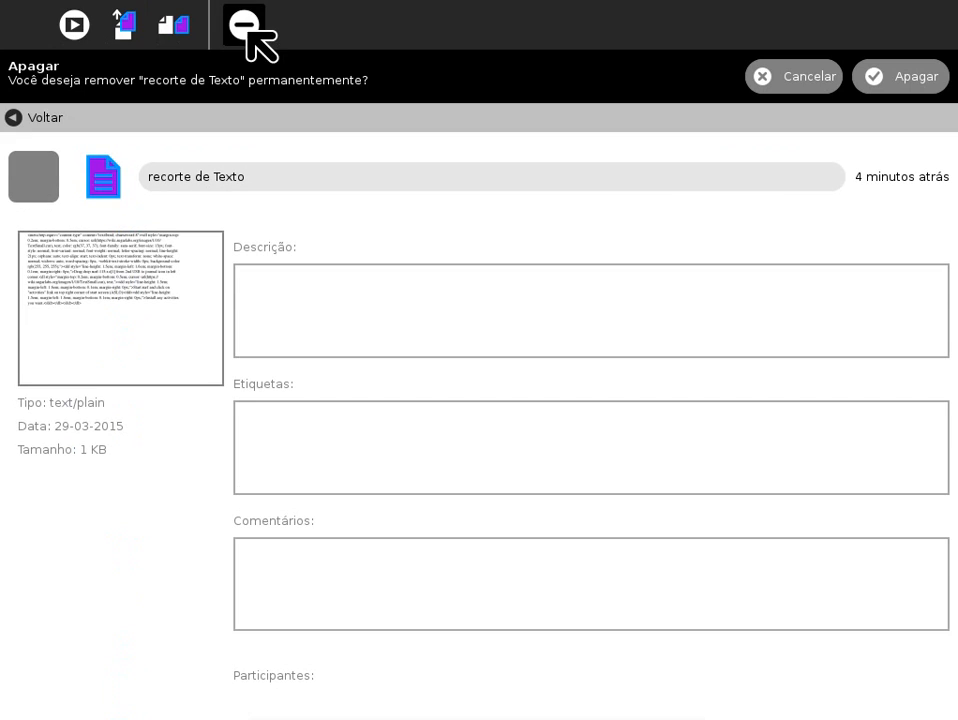
left_click(898, 77)
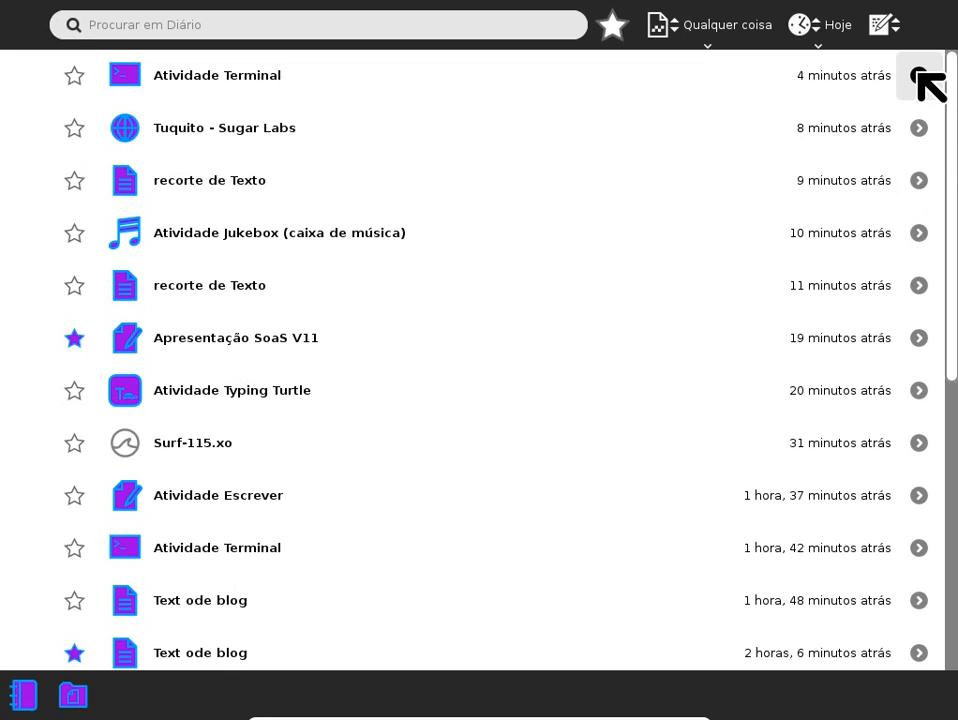
- Delete the most recent "Atividade Terminal" entry from its details page
left_click(918, 75)
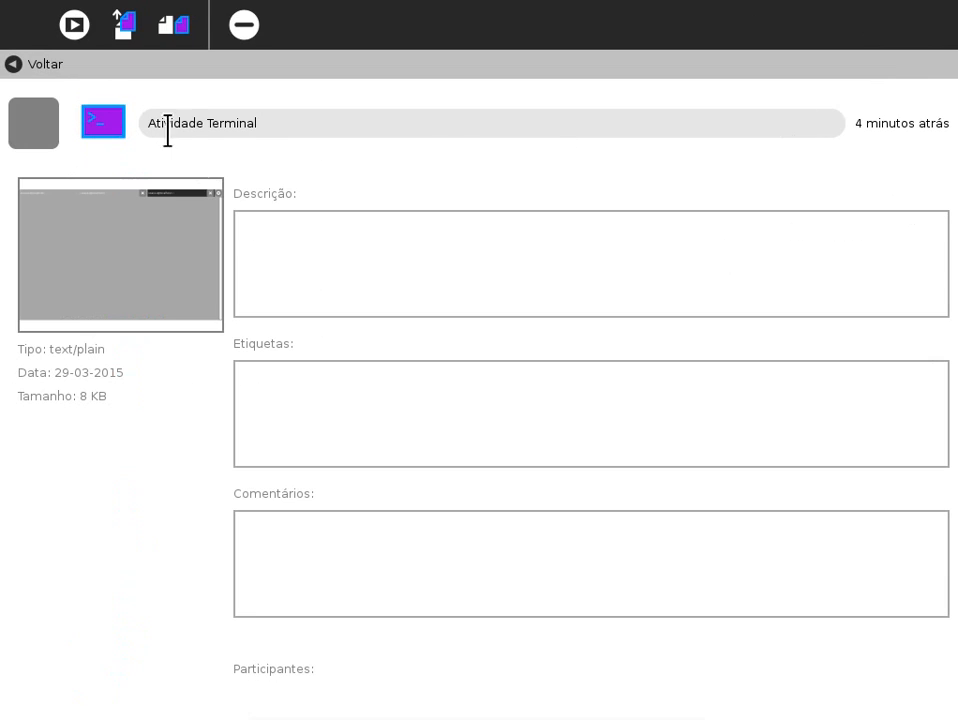
left_click(250, 30)
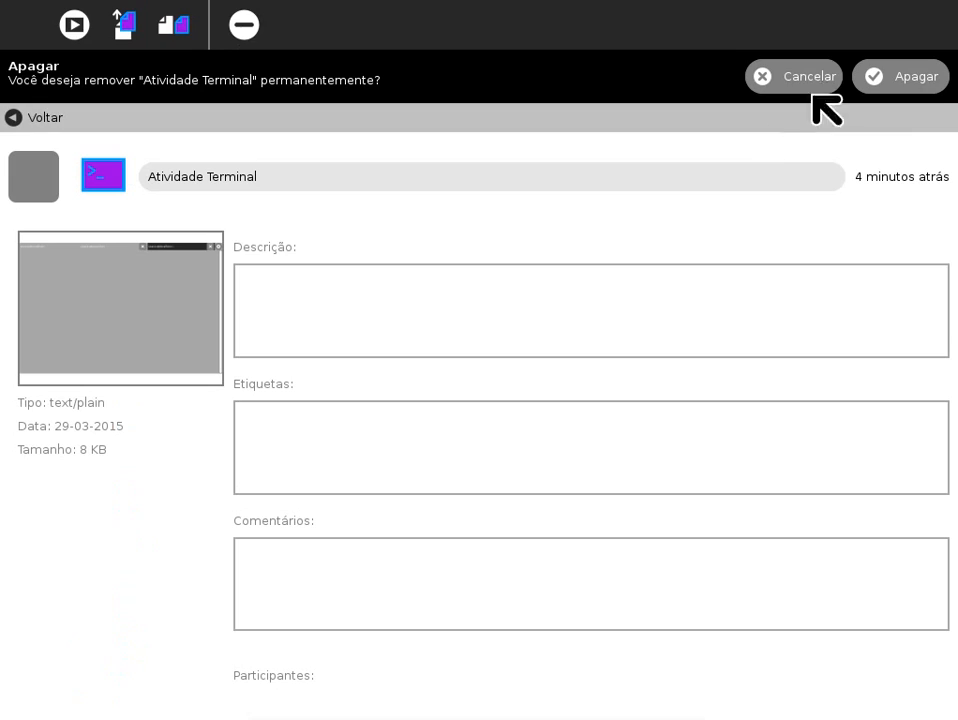
left_click(918, 78)
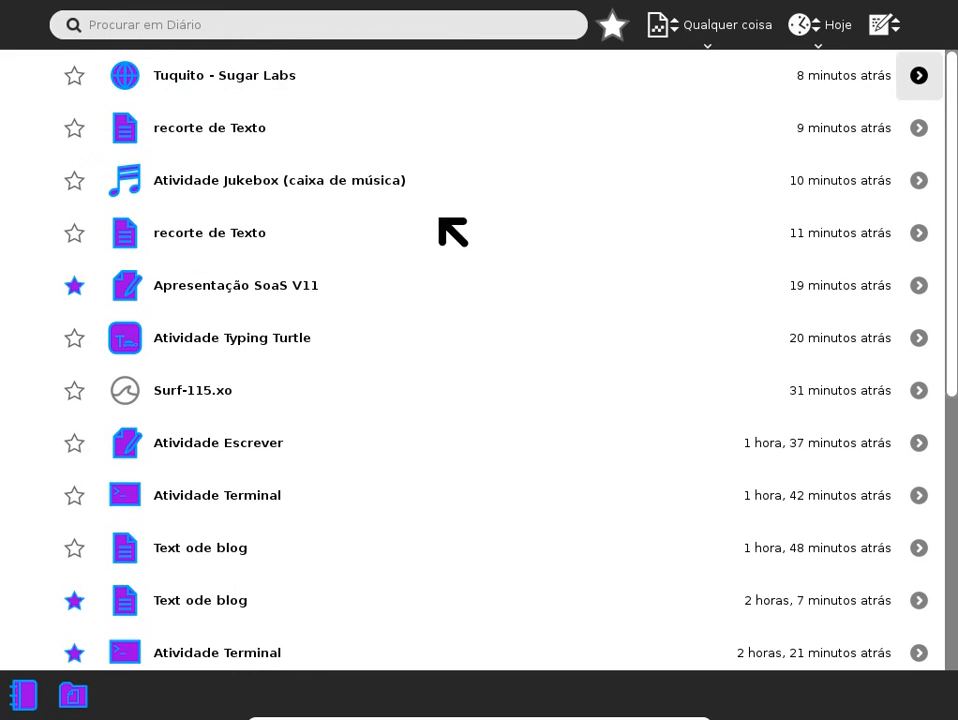
- Delete the "recorte de Texto" entry listed just below the Jukebox activity through its details page
scroll(542, 438, "down", 1)
scroll(541, 438, "up", 1)
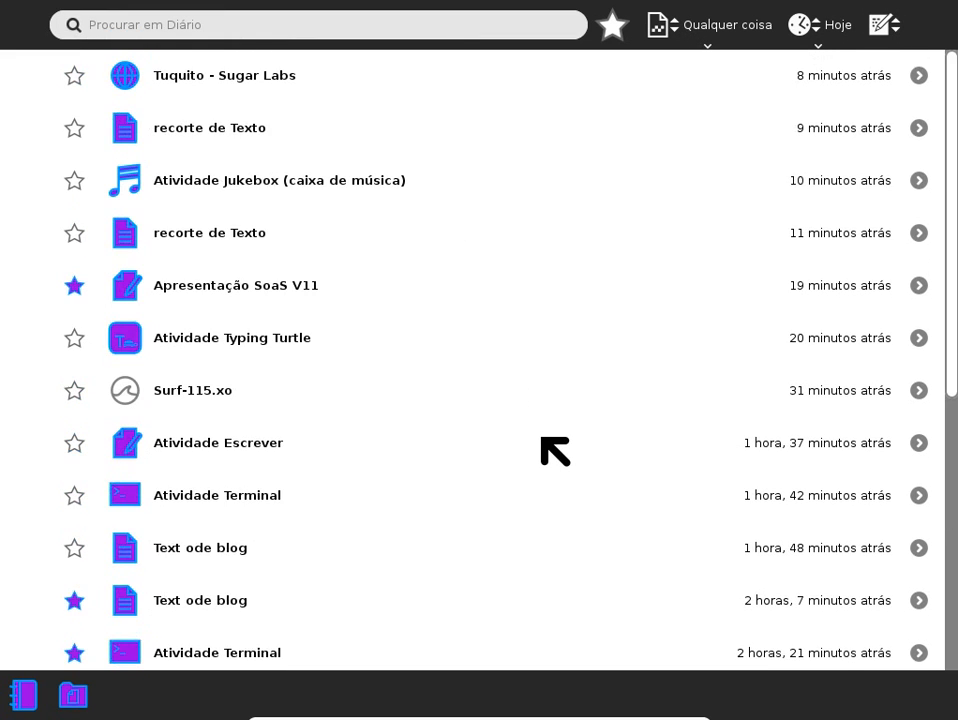
left_click(918, 233)
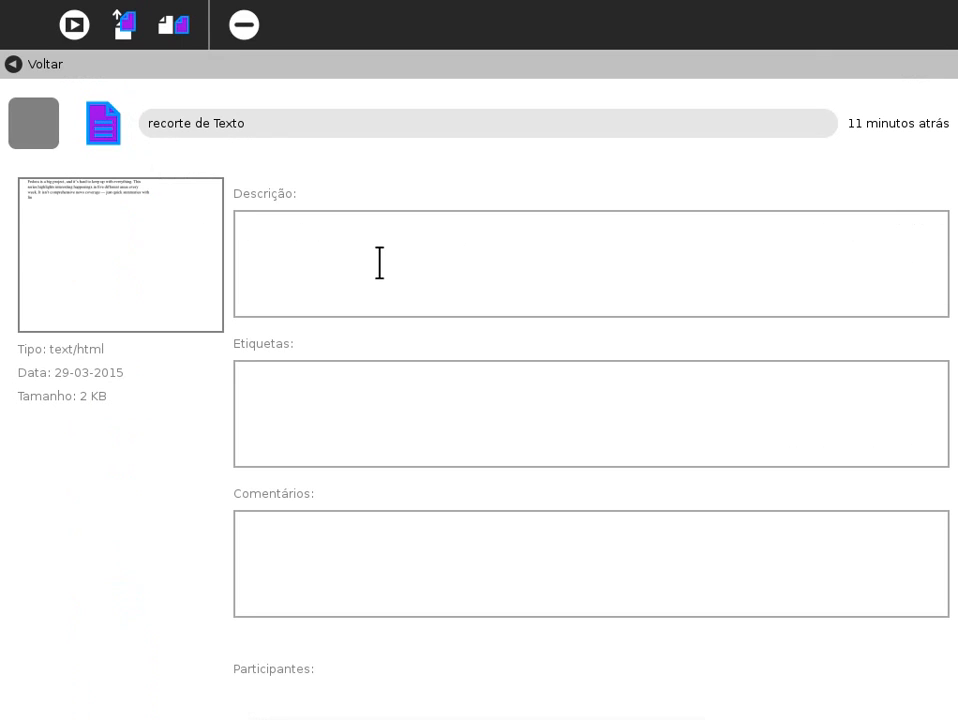
left_click(332, 273)
left_click(244, 24)
left_click(891, 84)
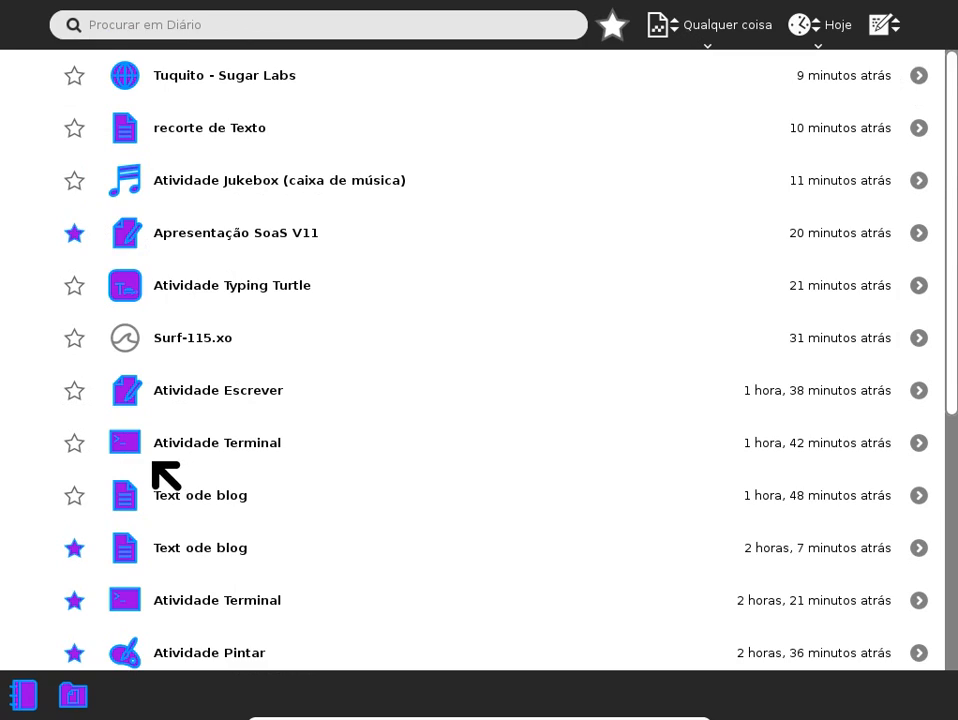
- Select the "Tuquito - Sugar Labs" entry in the Journal list and delete it permanently
left_click(21, 73)
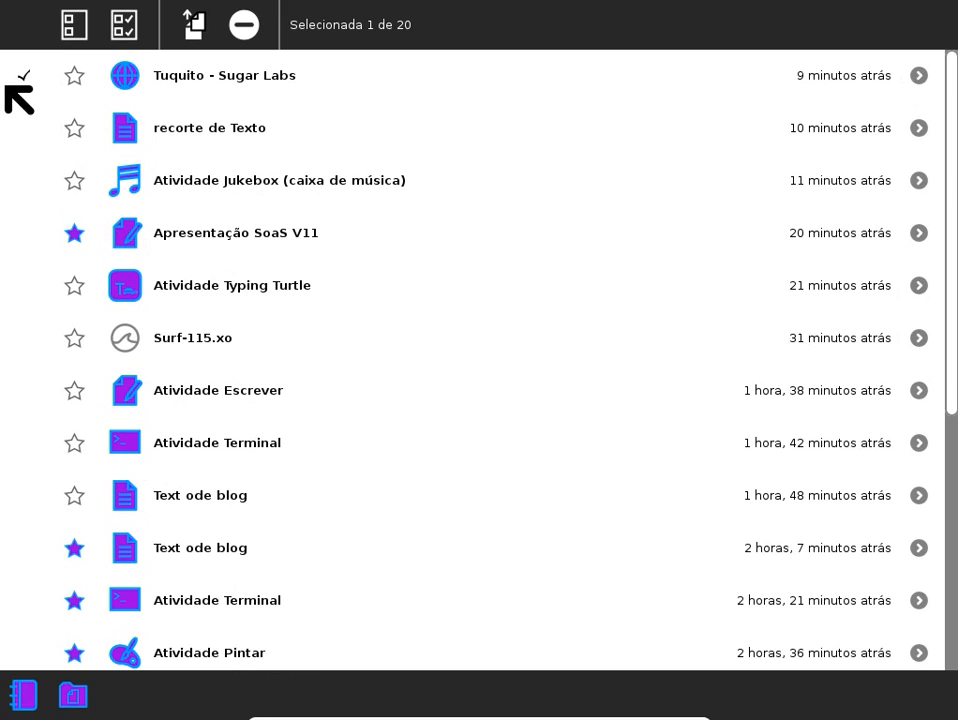
left_click(74, 75)
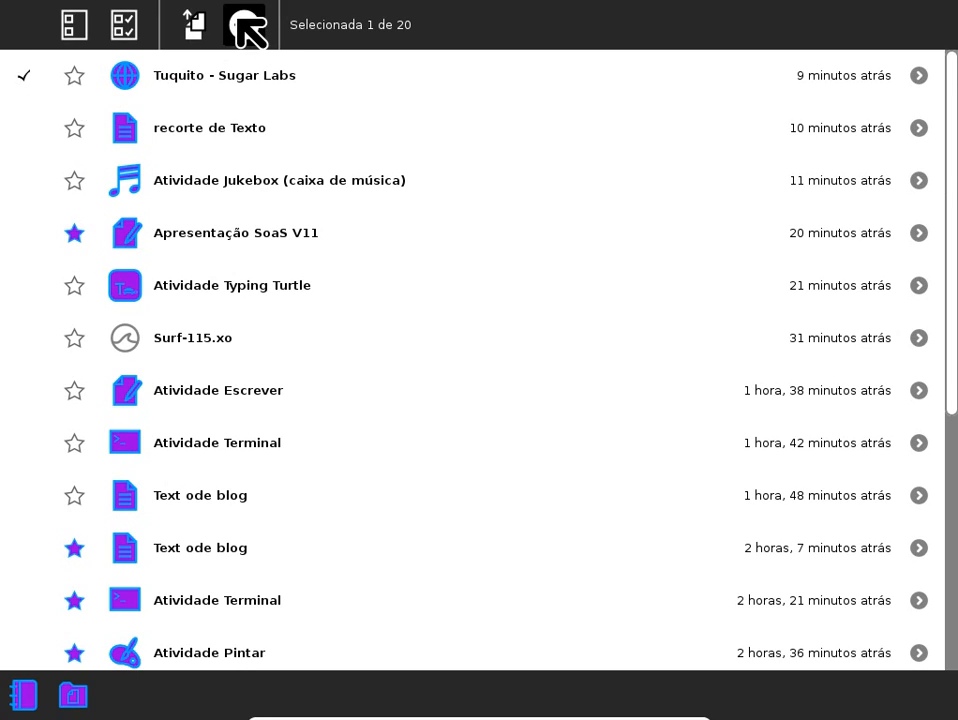
left_click(238, 22)
left_click(908, 78)
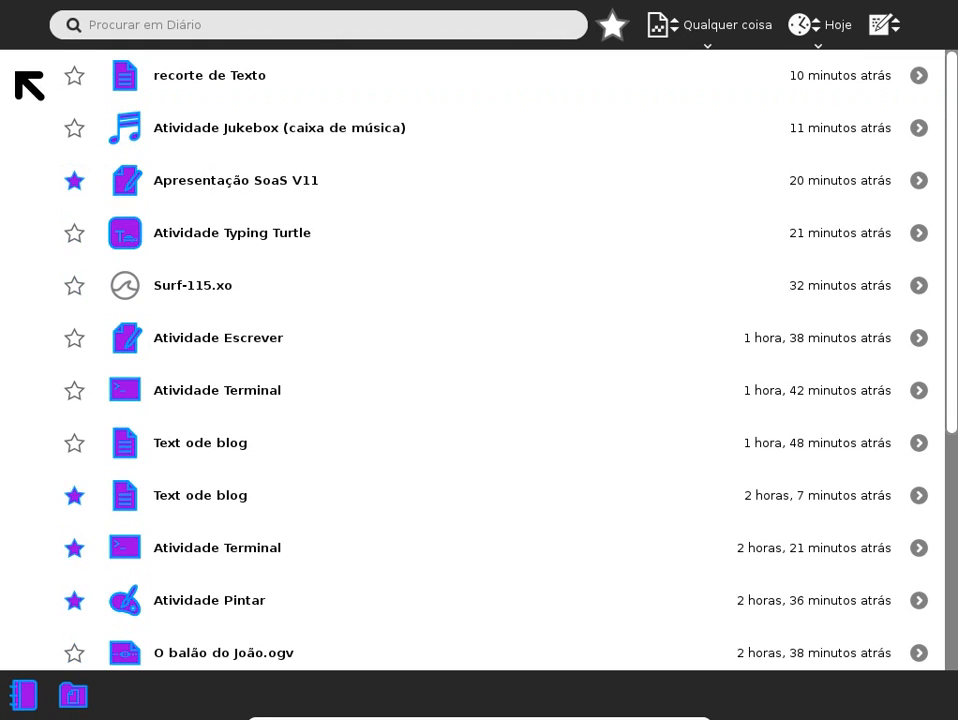
- Select the first five Journal entries, from "recorte de Texto" to "Surf-115.xo", plus the "Sugar Labs" entry
left_click(22, 78)
left_click(24, 127)
left_click(36, 182)
left_click(32, 230)
left_click(34, 283)
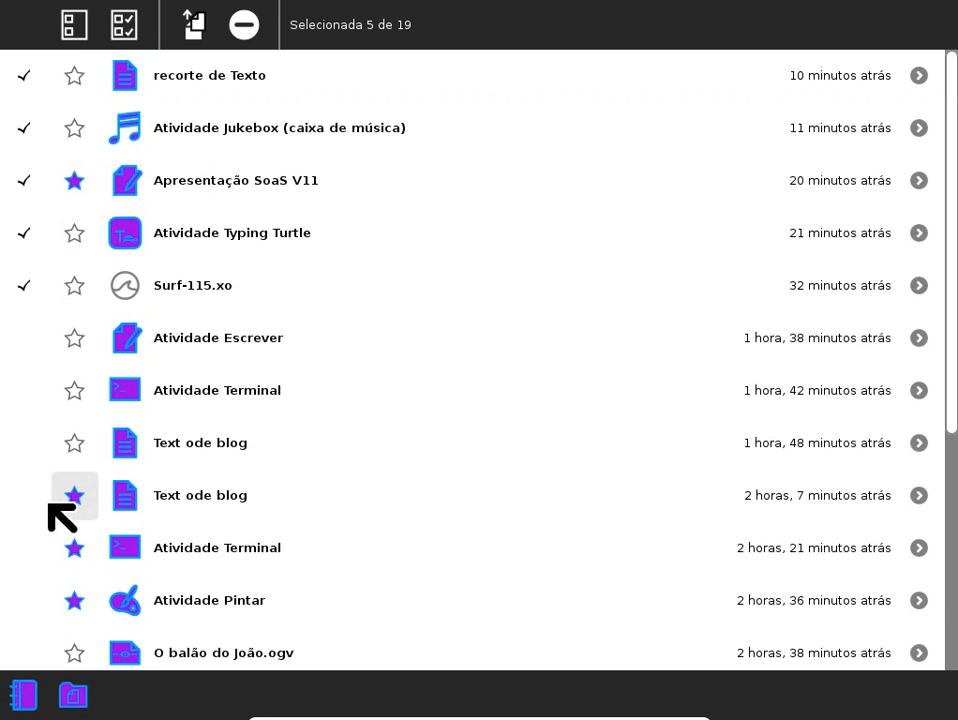
scroll(50, 520, "down", 5)
left_click(26, 528)
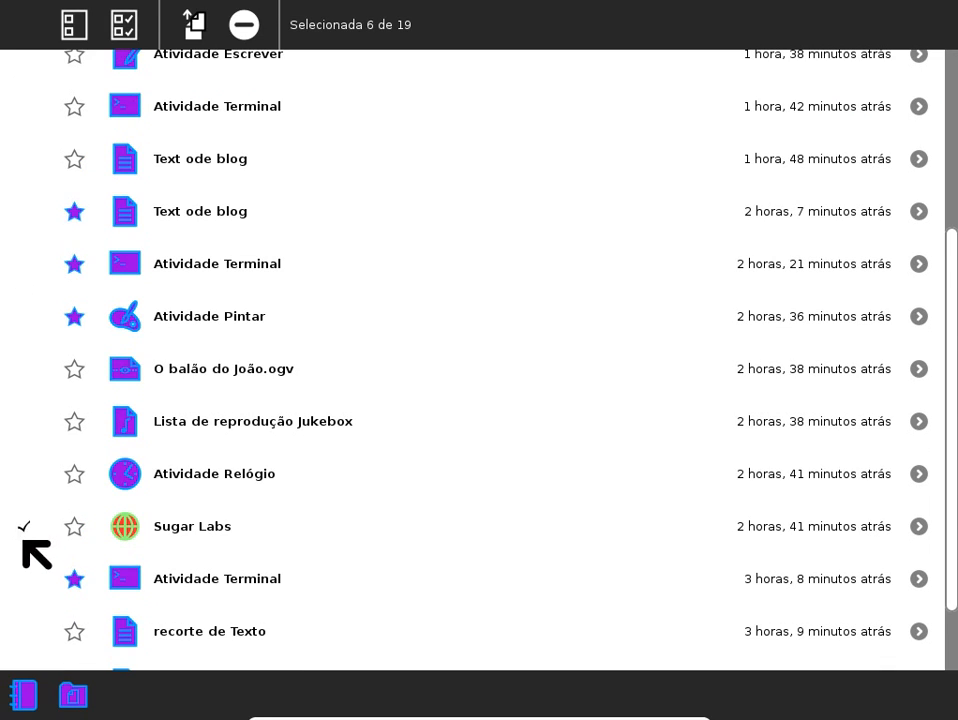
- Extend the selection to all Journal entries and clear the whole selection again
left_click(120, 24)
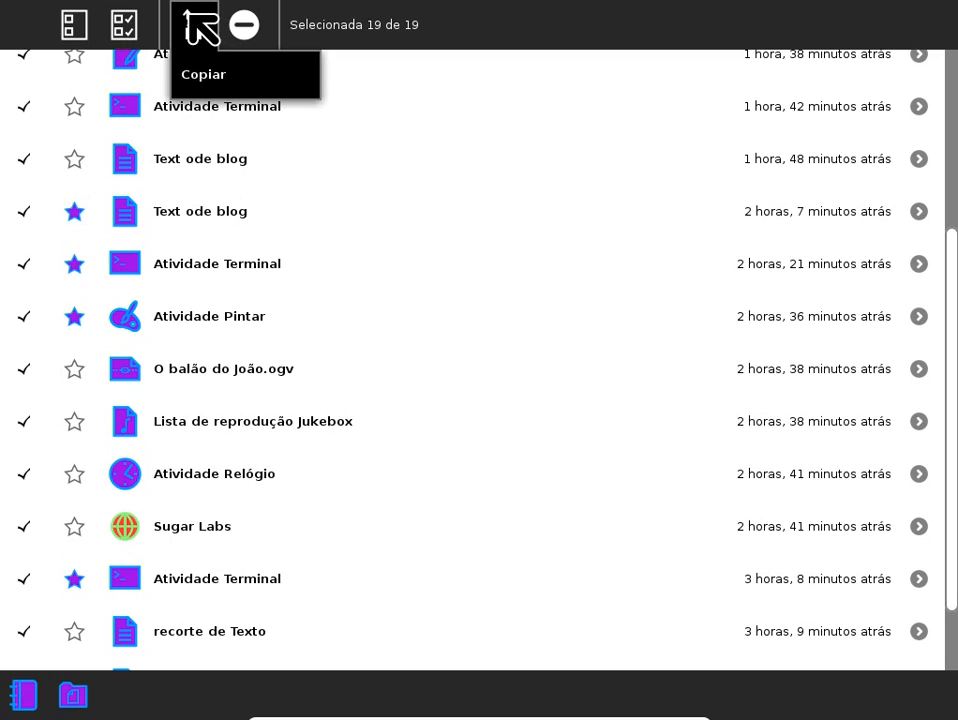
left_click(72, 24)
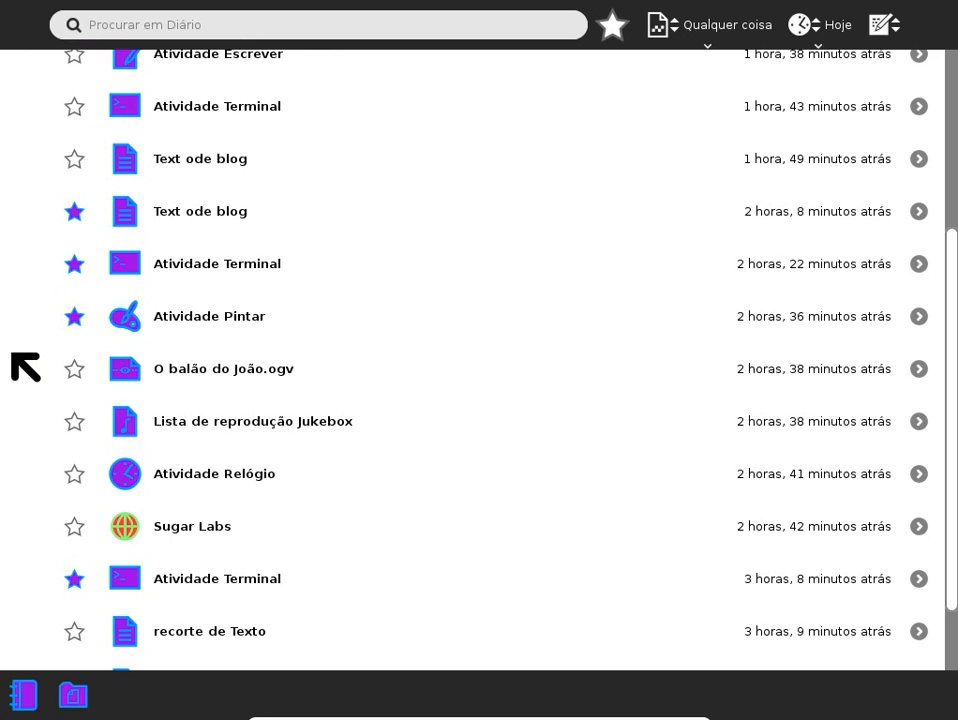
scroll(24, 368, "up", 5)
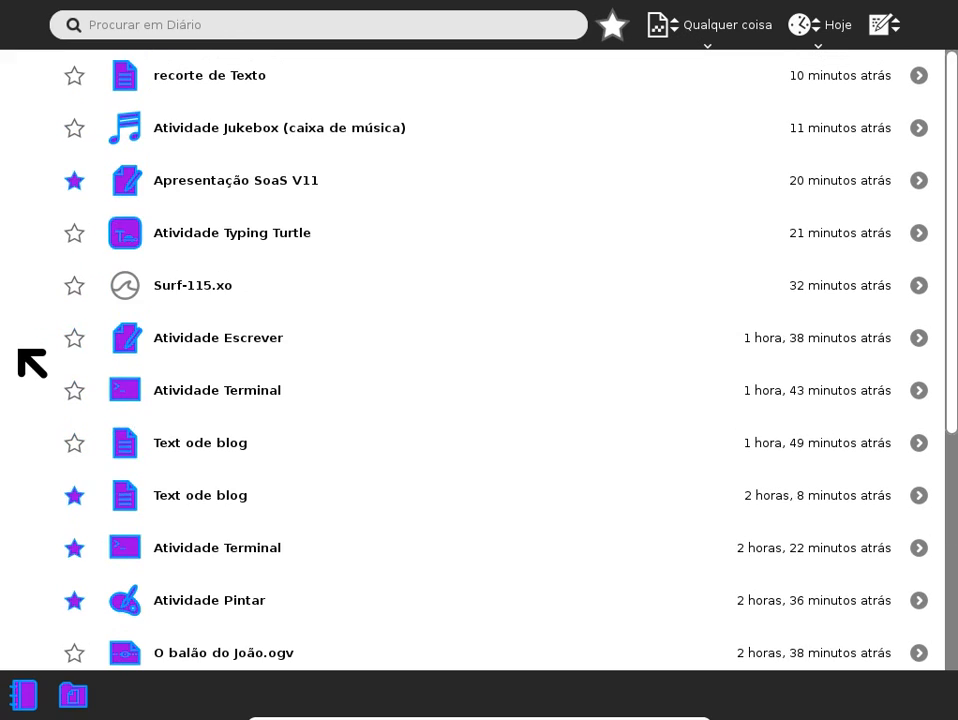
scroll(20, 352, "down", 3)
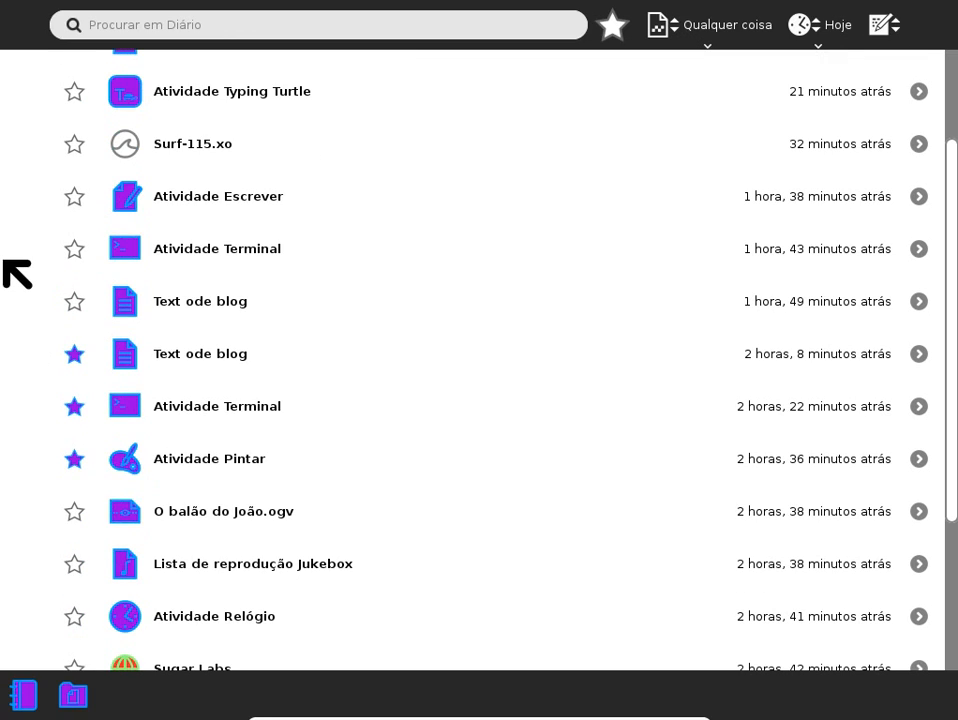
- Reveal the Frame over the Journal, look at its view and activity icons, and hide it again
mouse_move(2, 2)
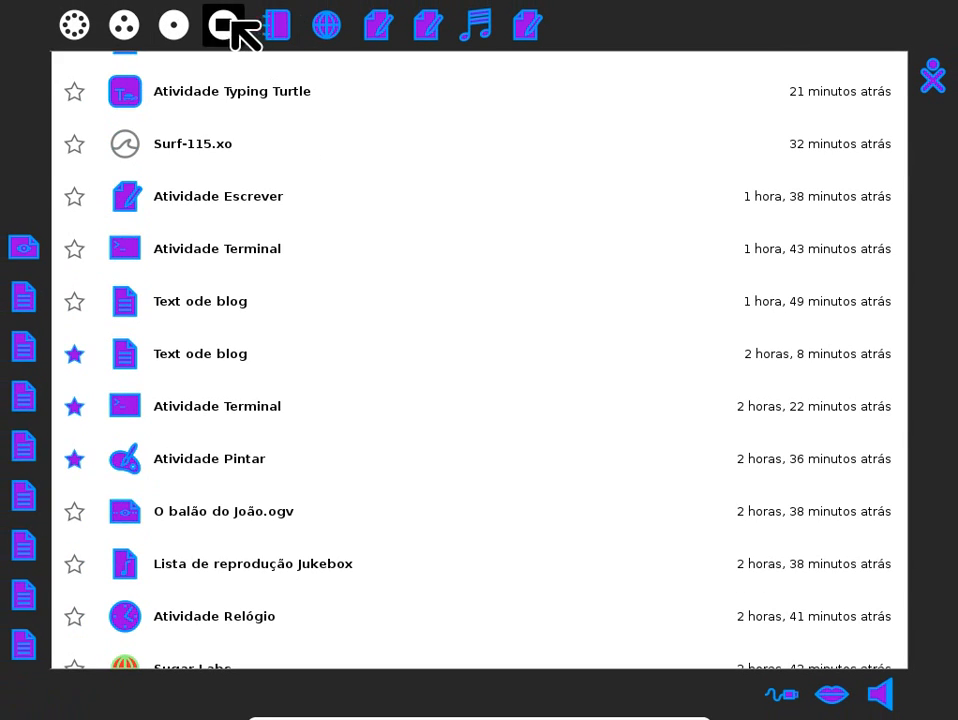
mouse_move(165, 18)
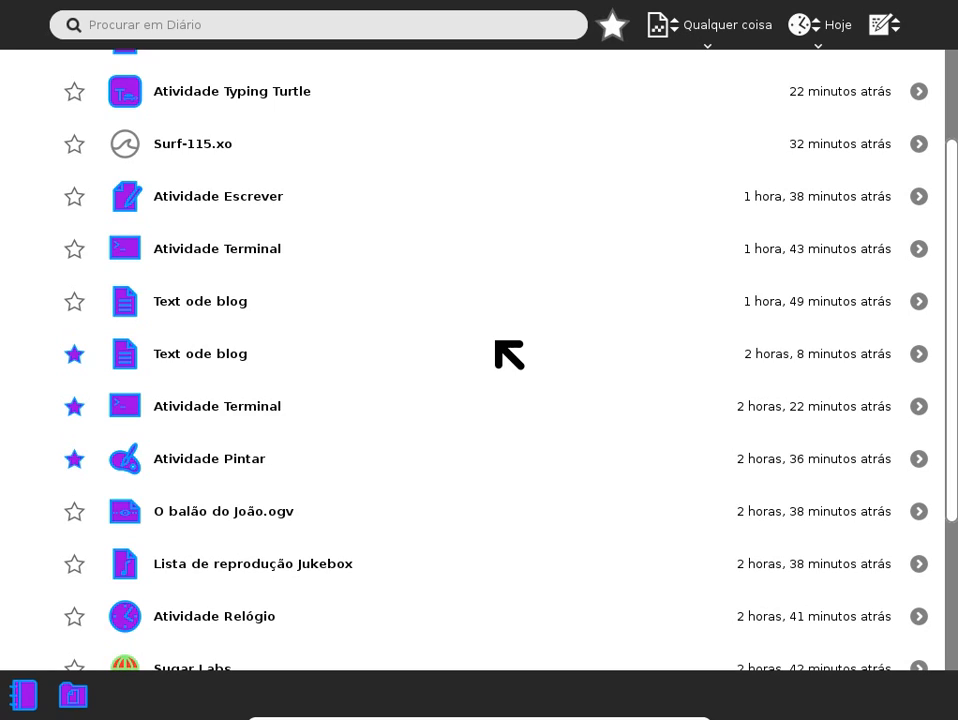
key("F6")
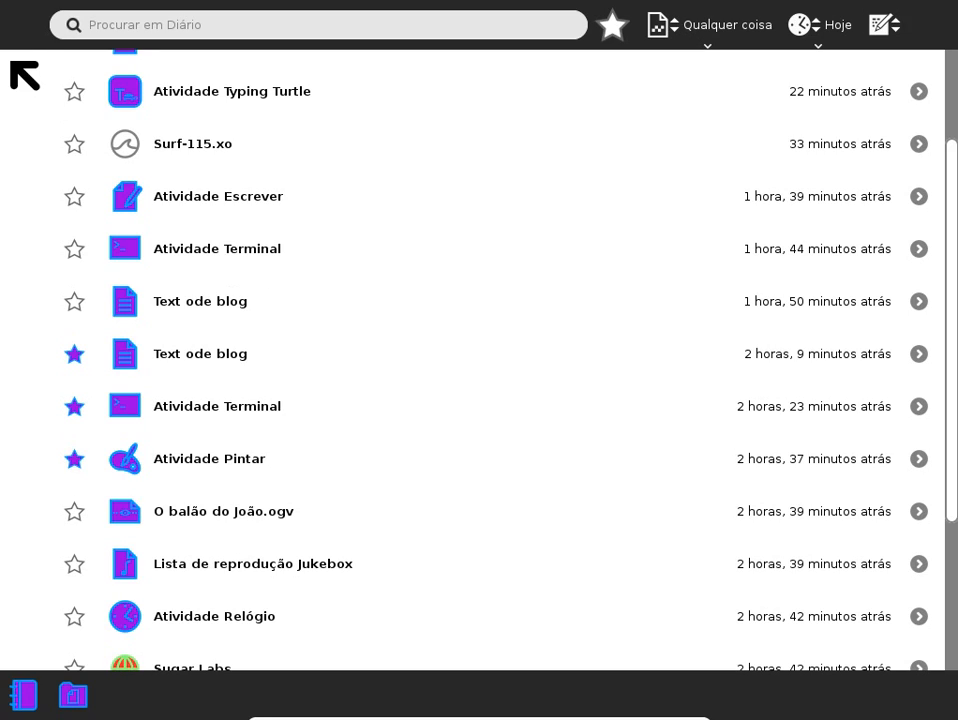
- Reveal the Frame over the Journal, try its music activity icon, and switch between the Journal and Home view, ending in Home
mouse_move(2, 2)
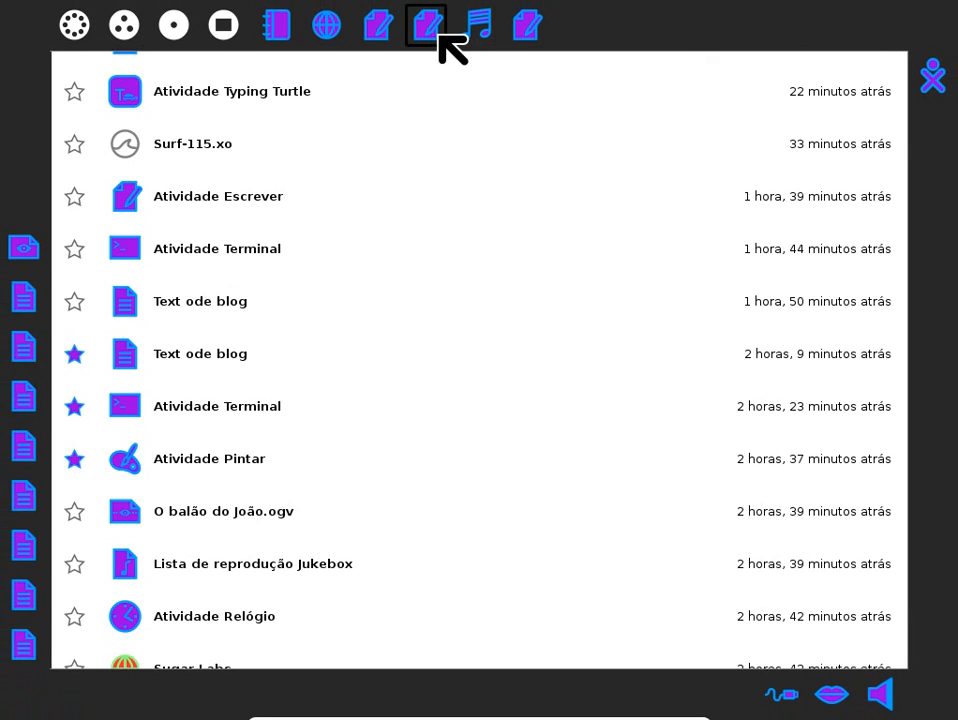
left_click(476, 30)
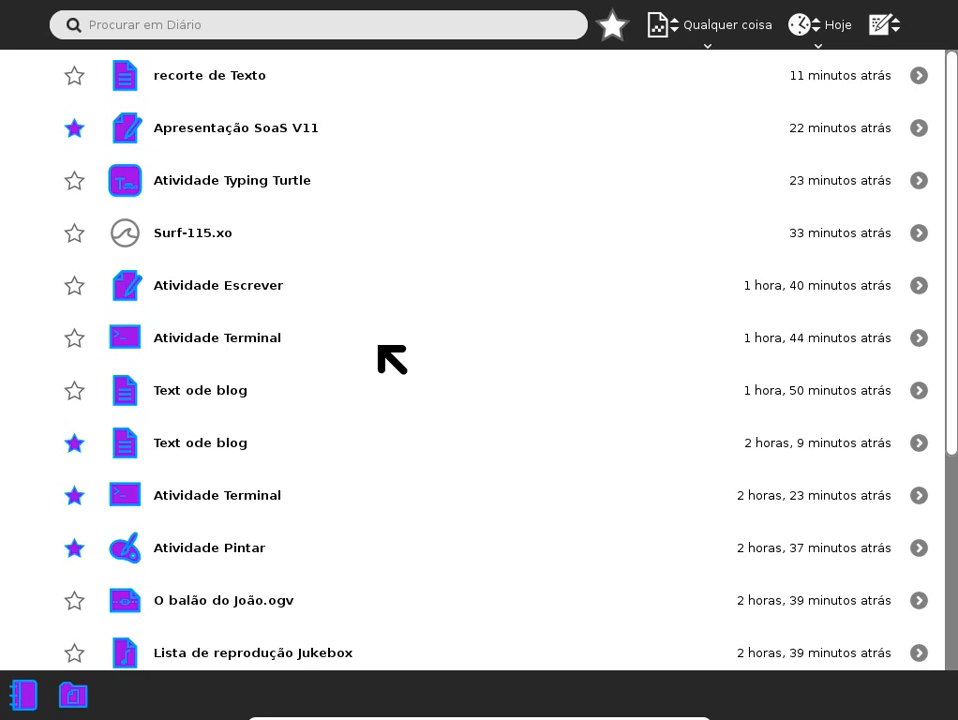
key("F3")
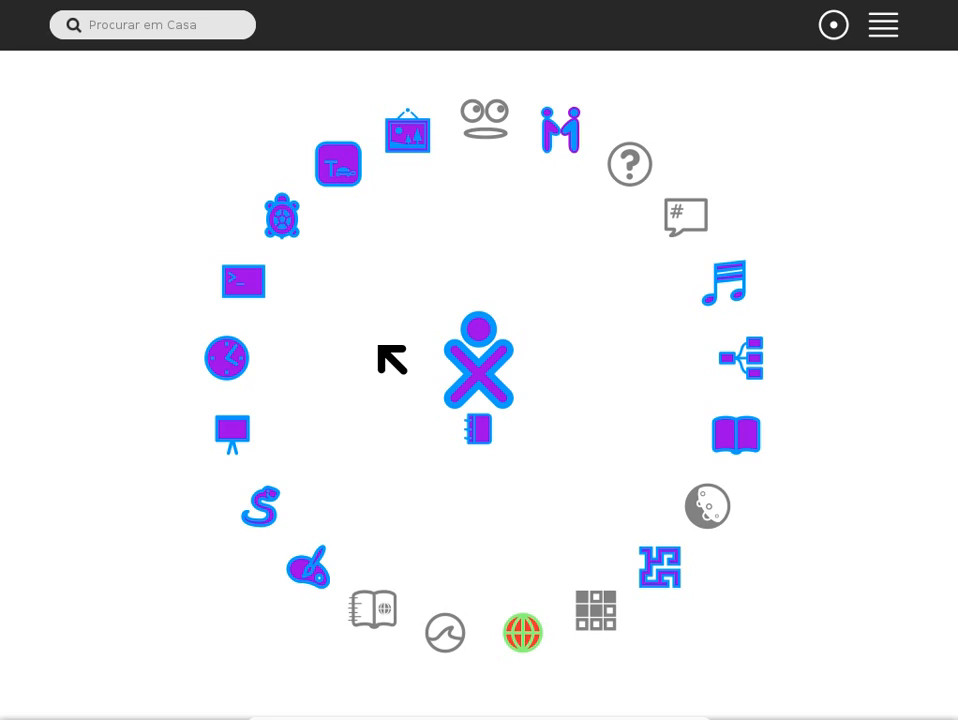
key("alt+shift+o")
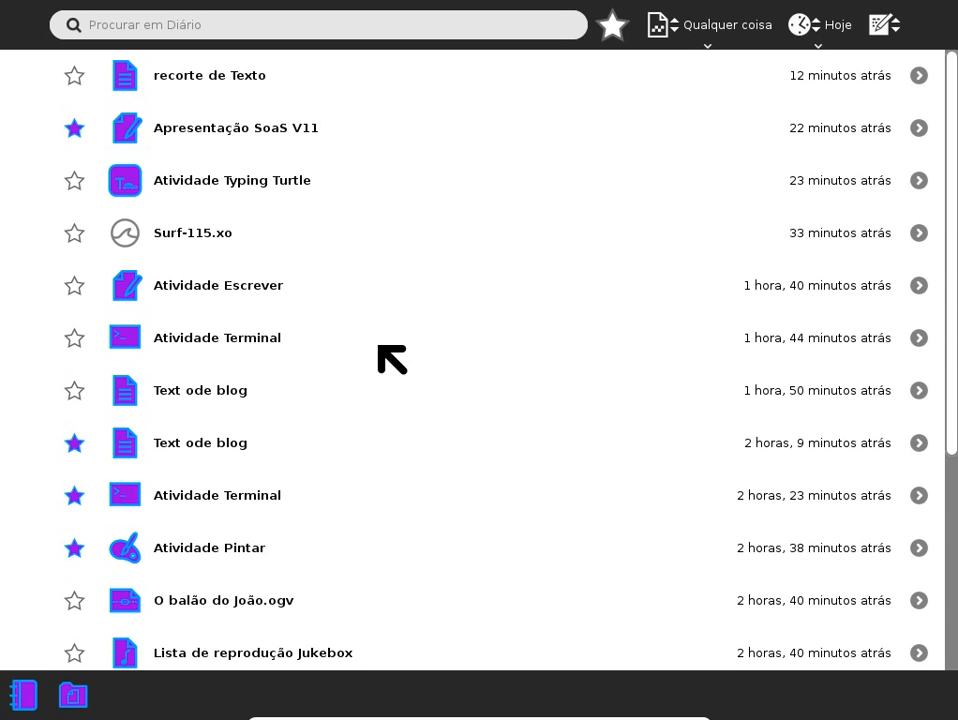
key("F3")
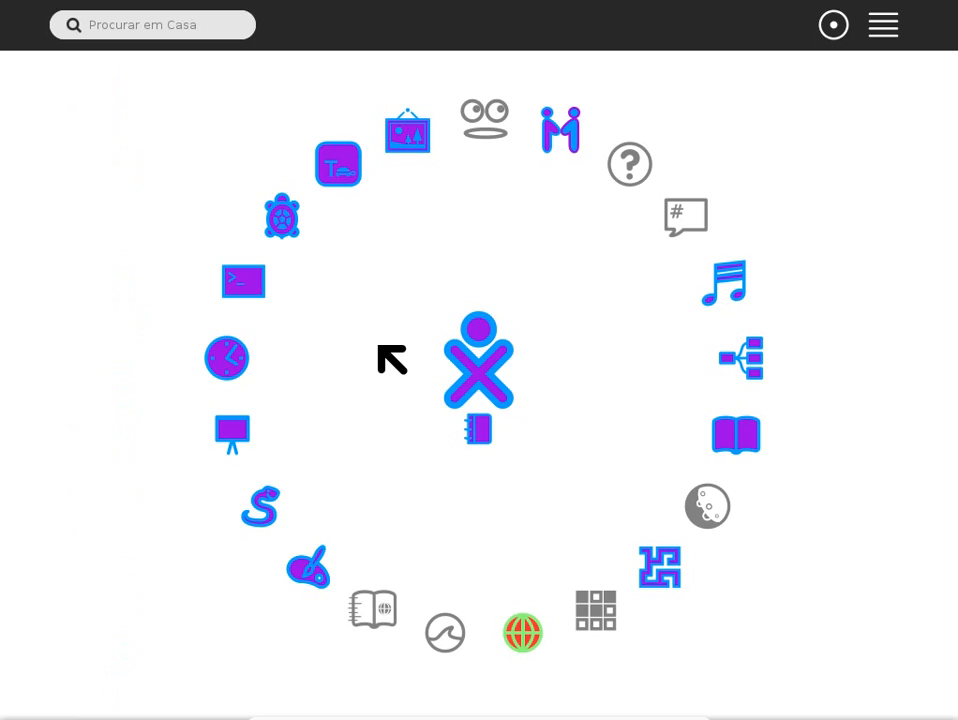
- Switch to the Group view and on to the Neighborhood view, and inspect several buddy icons' details there
key("F2")
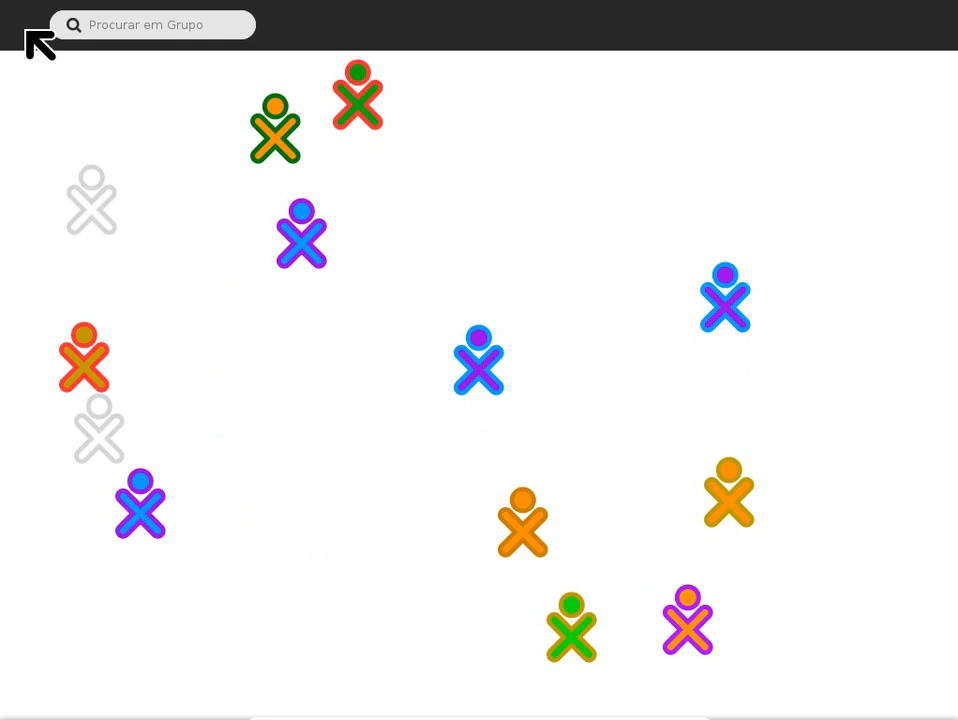
mouse_move(2, 2)
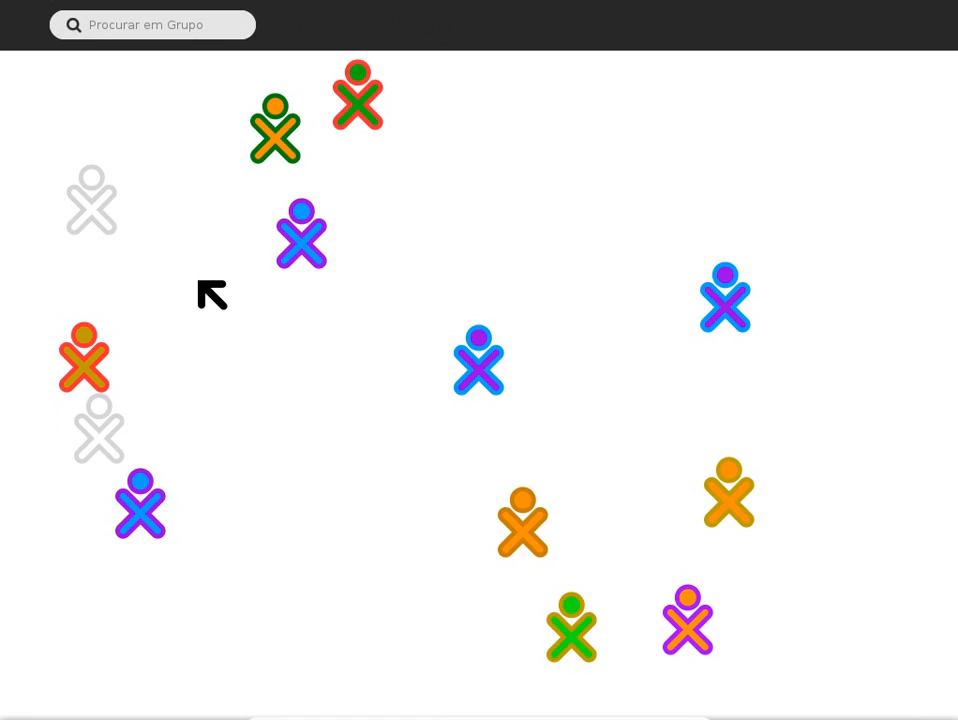
key("F1")
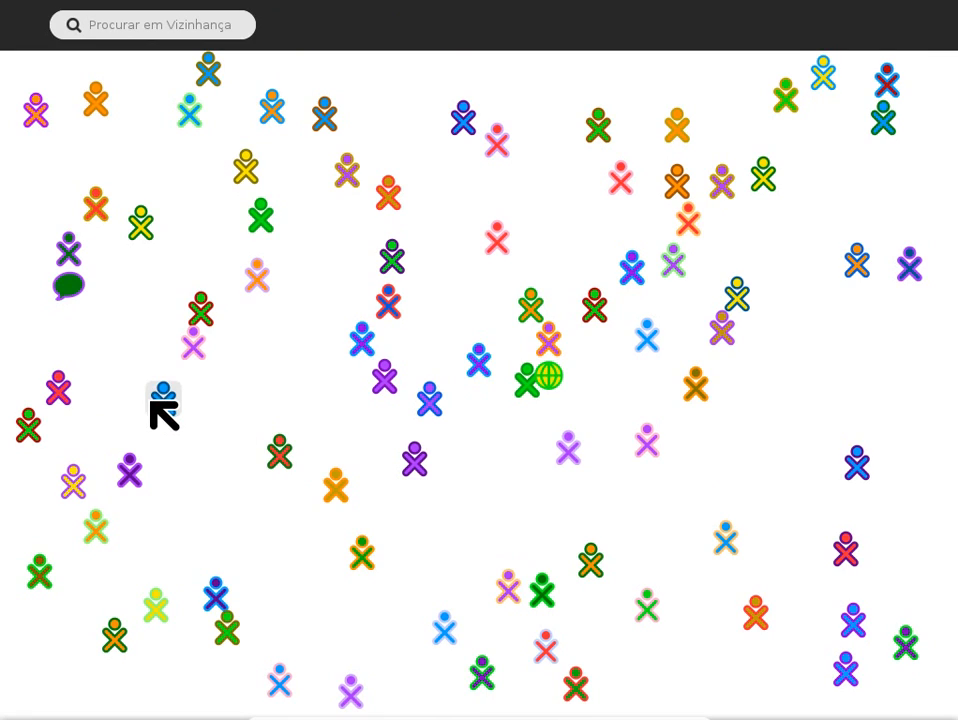
mouse_move(151, 401)
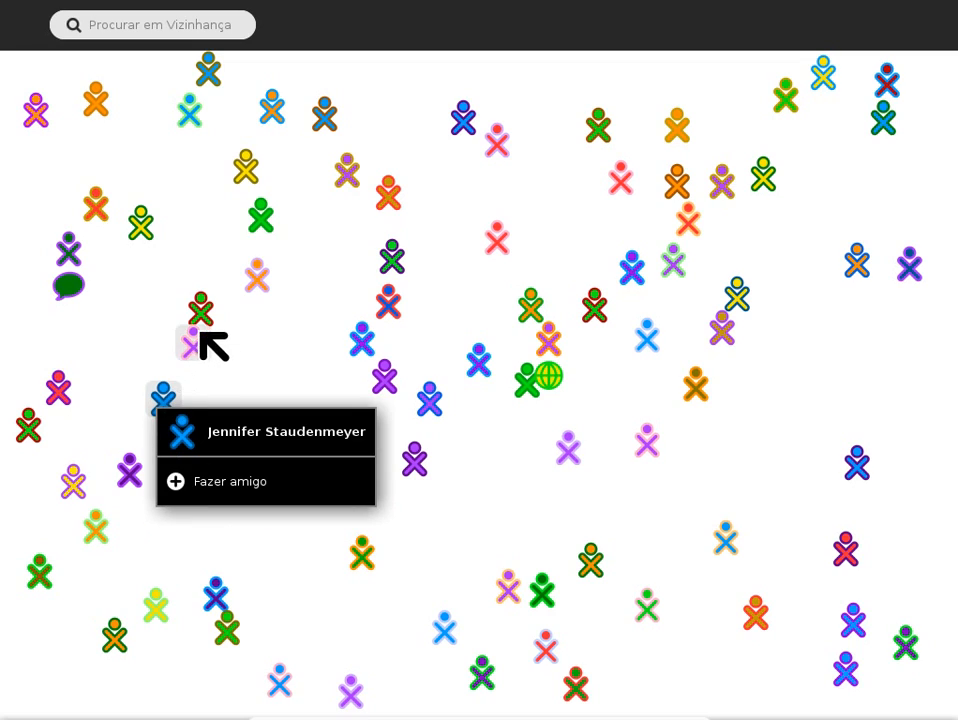
mouse_move(203, 316)
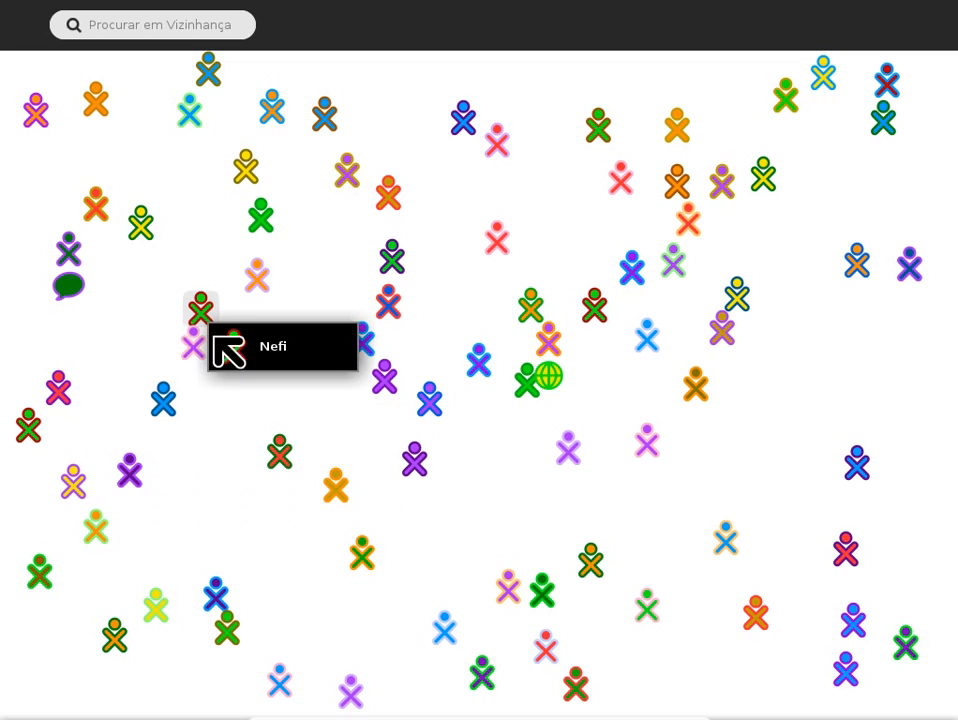
mouse_move(388, 300)
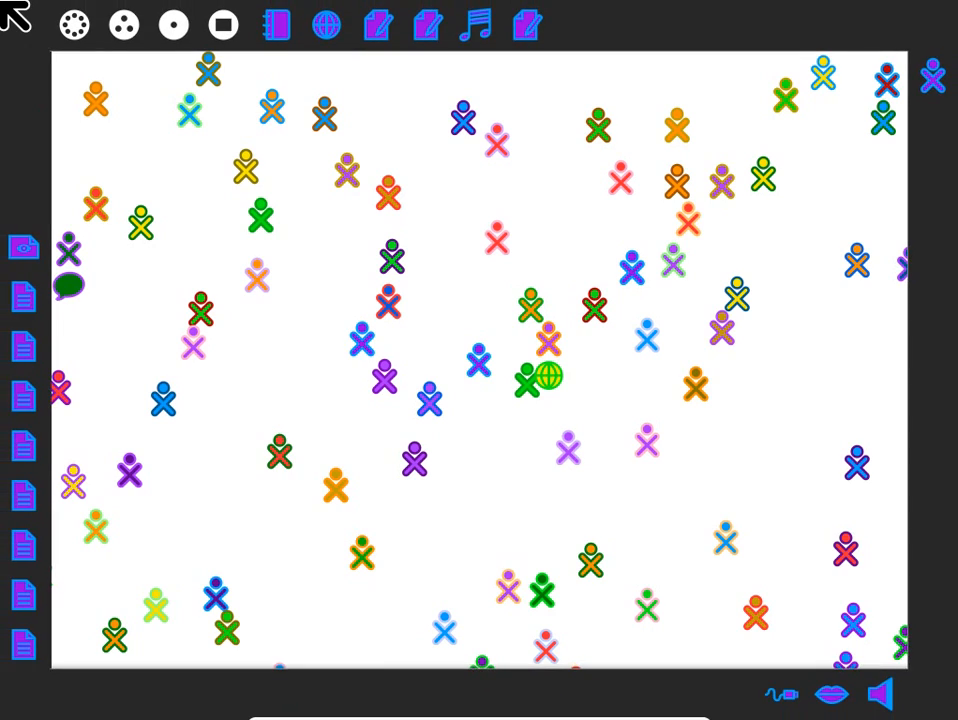
- Return to the Home view and open "Minhas configurações" from the user menu in the Frame
left_click(172, 28)
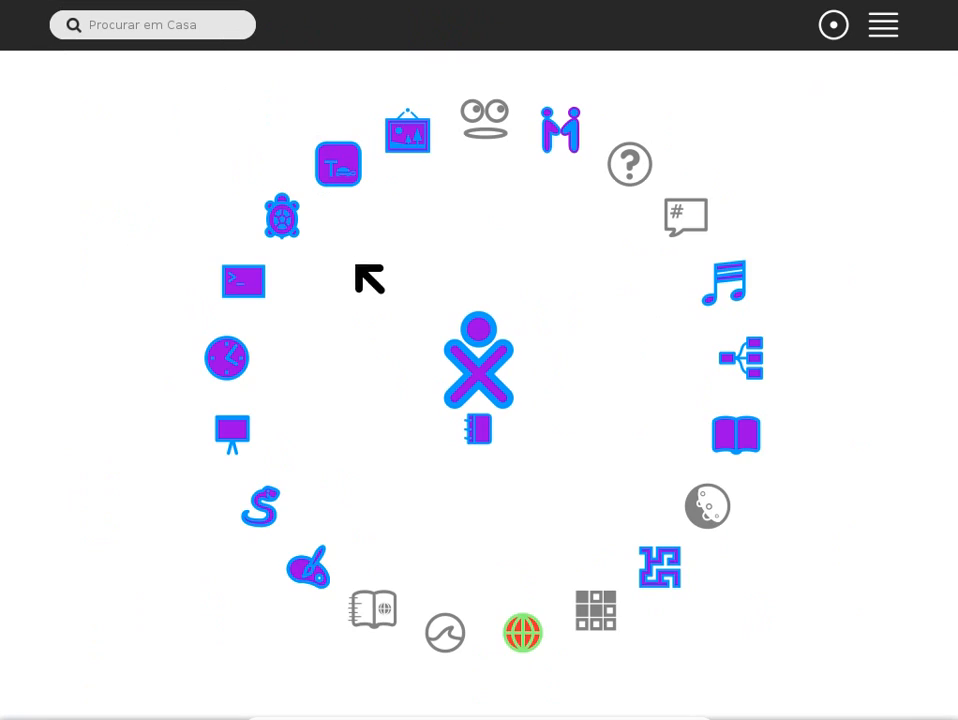
mouse_move(486, 374)
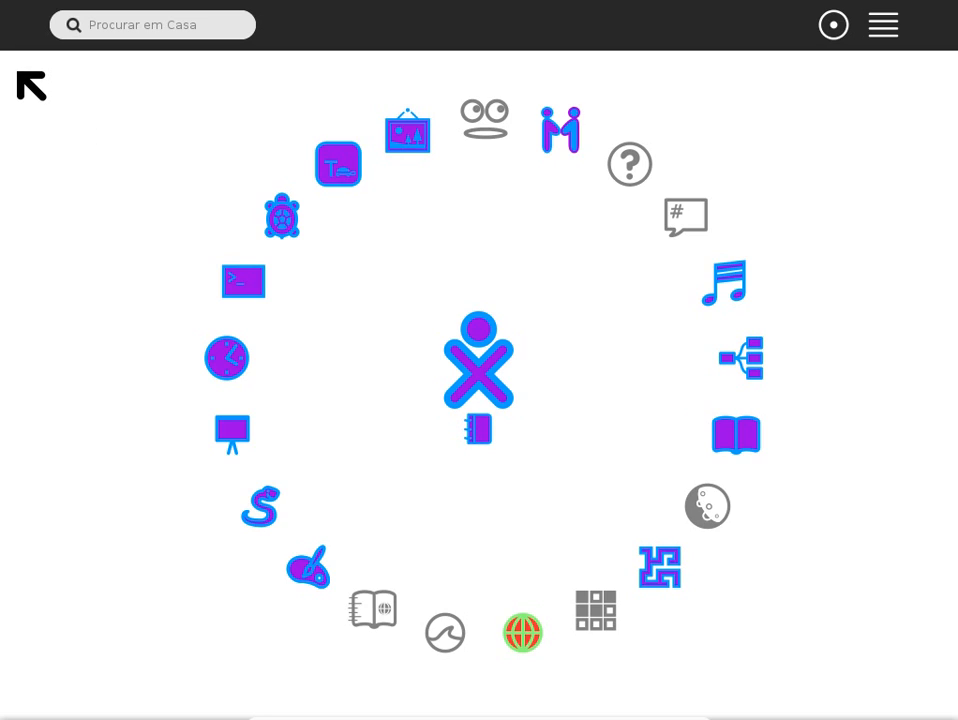
mouse_move(0, 0)
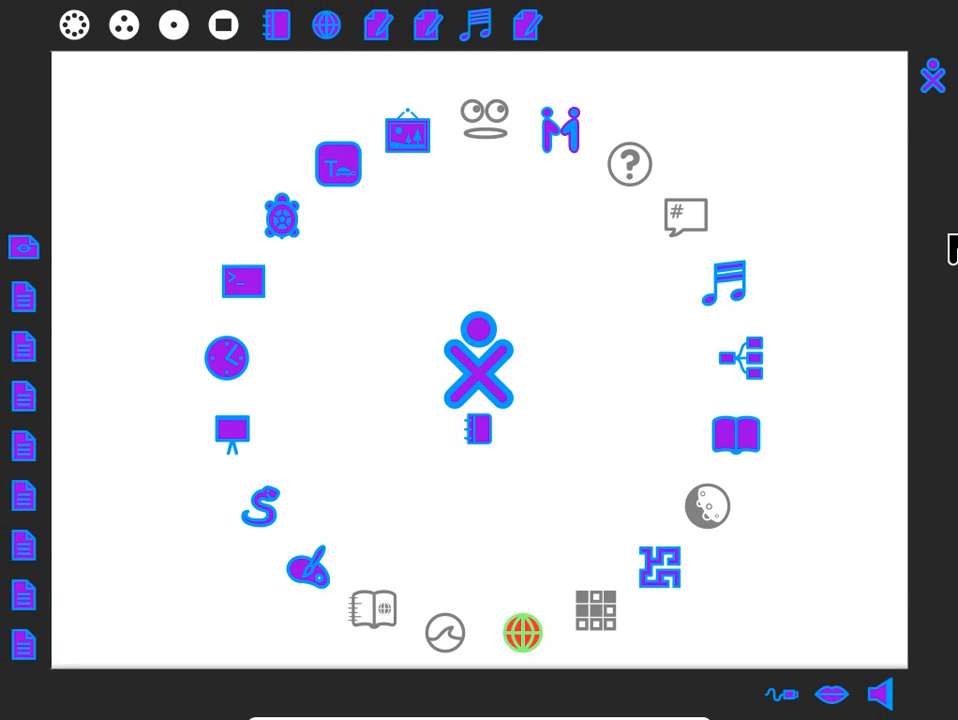
mouse_move(940, 88)
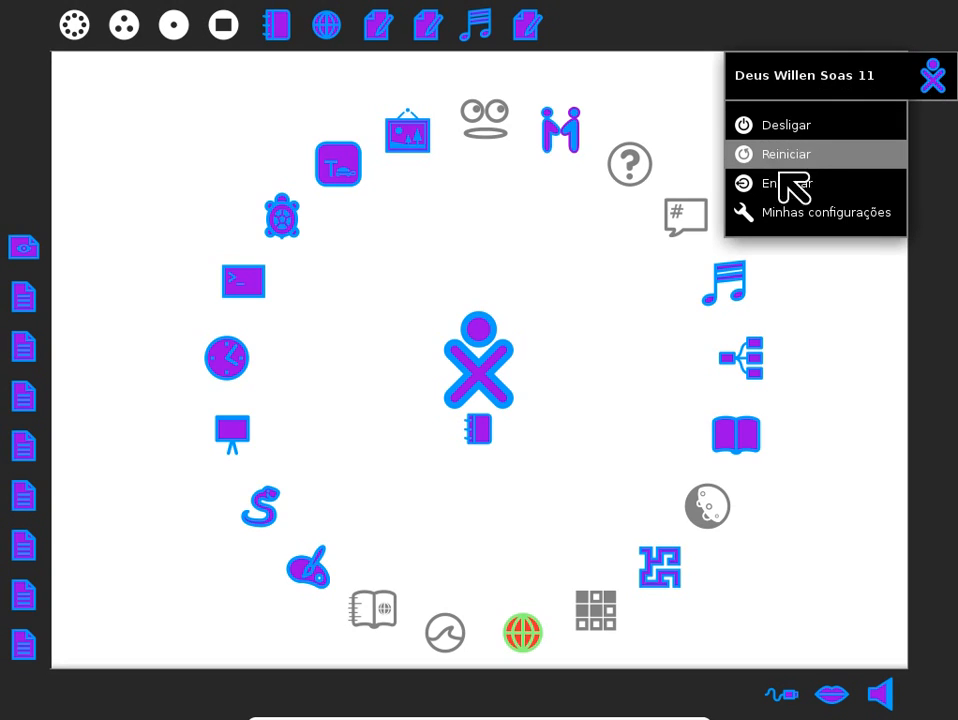
left_click(796, 212)
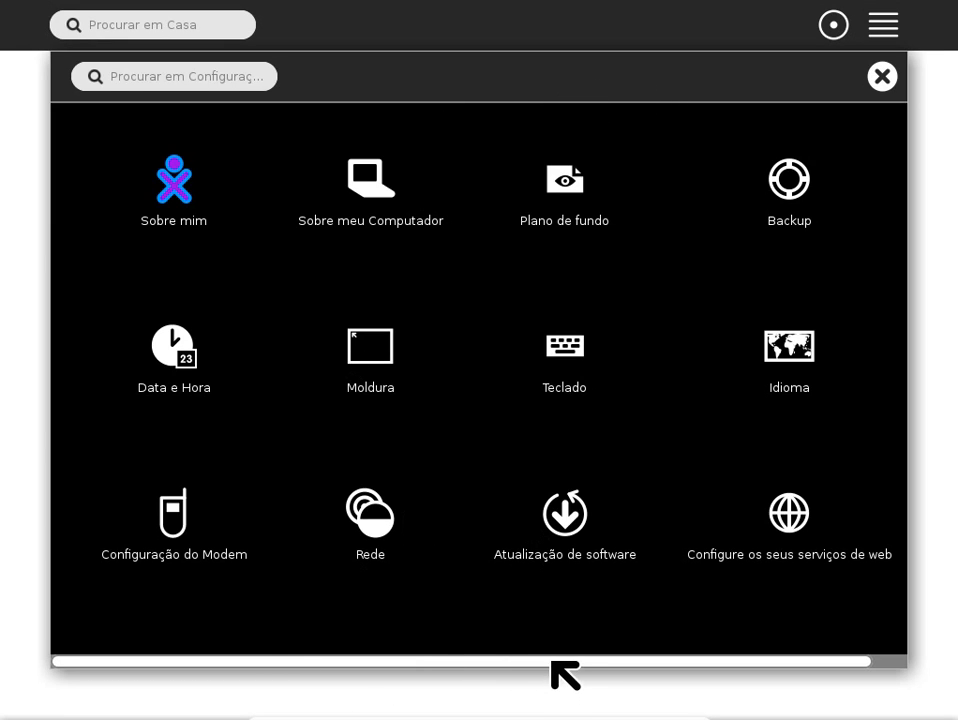
left_click_drag(622, 669, 445, 638)
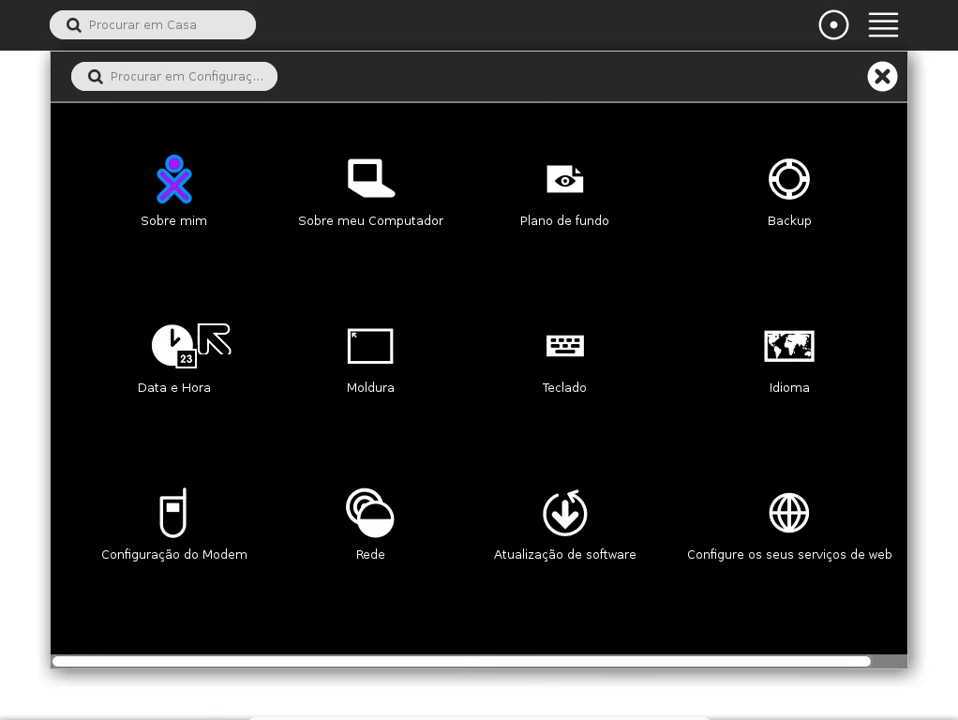
- In "Sobre mim", try another colour, the female gender and age 0-3, reselect male and Adult, and discard the changes
left_click(166, 187)
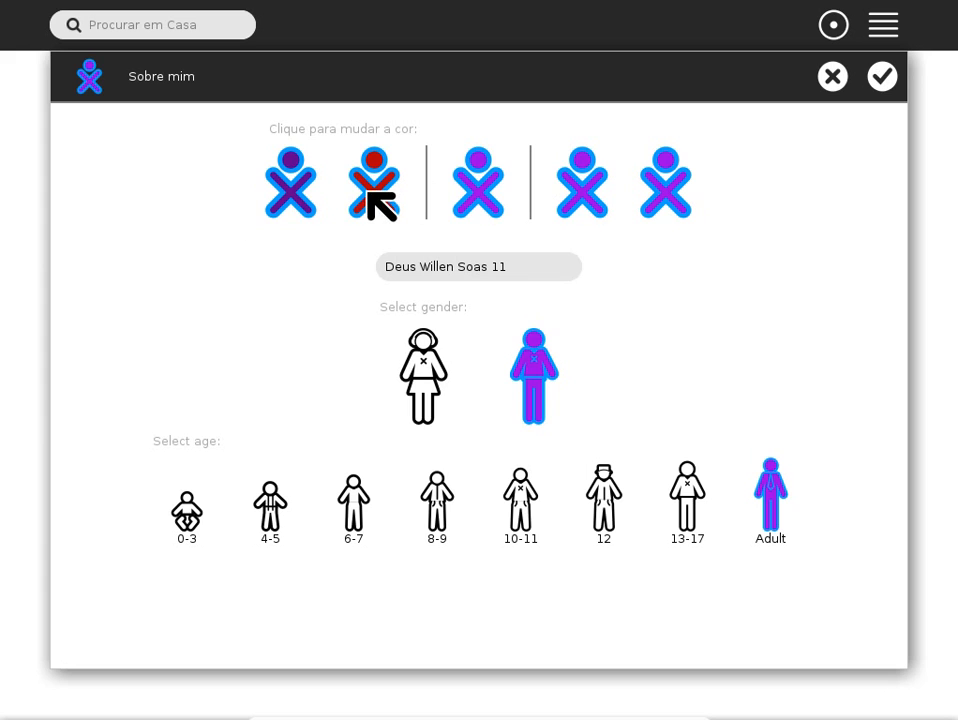
left_click(662, 203)
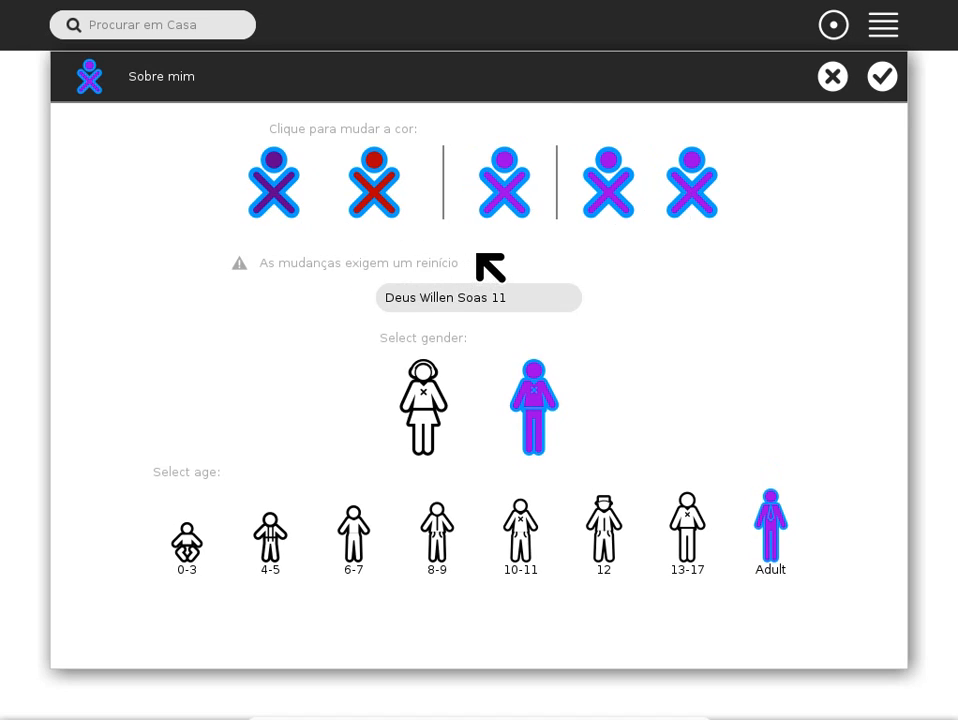
left_click(520, 298)
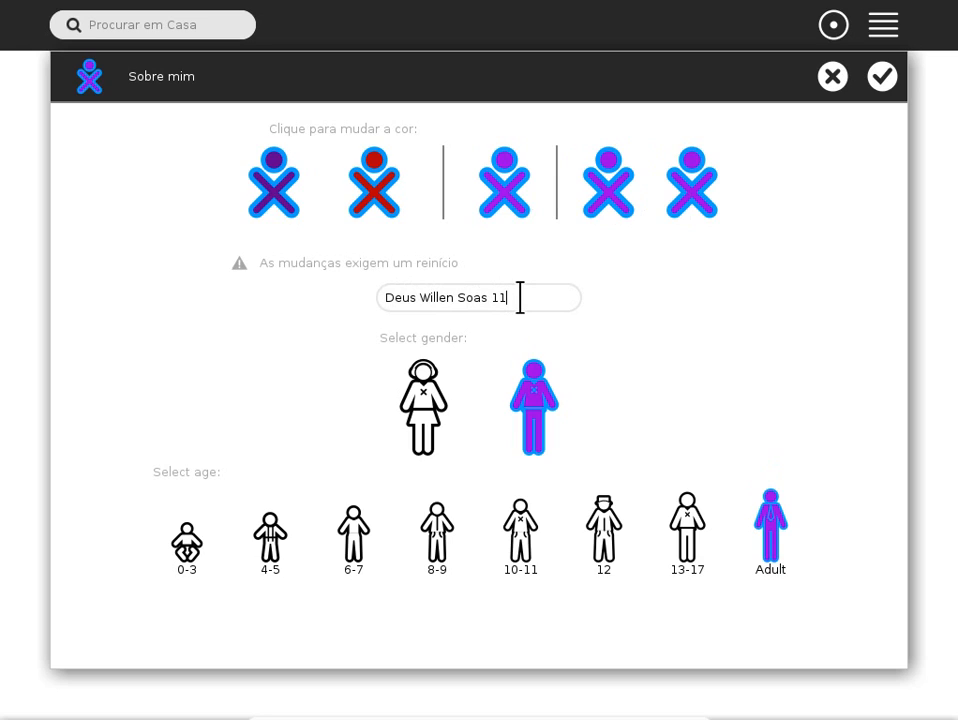
left_click(424, 425)
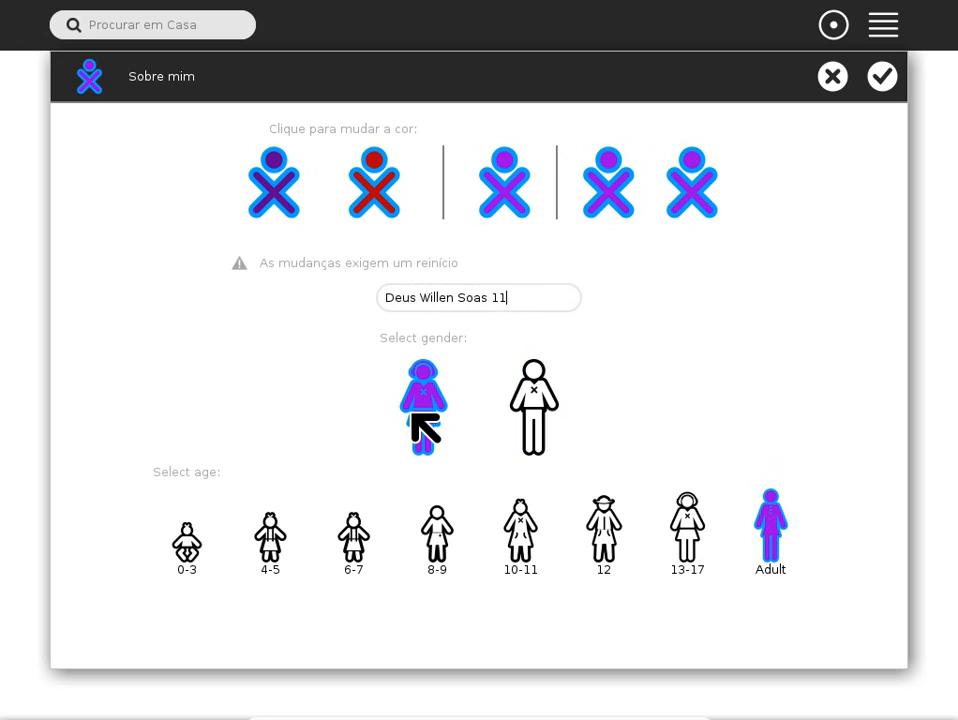
left_click(548, 405)
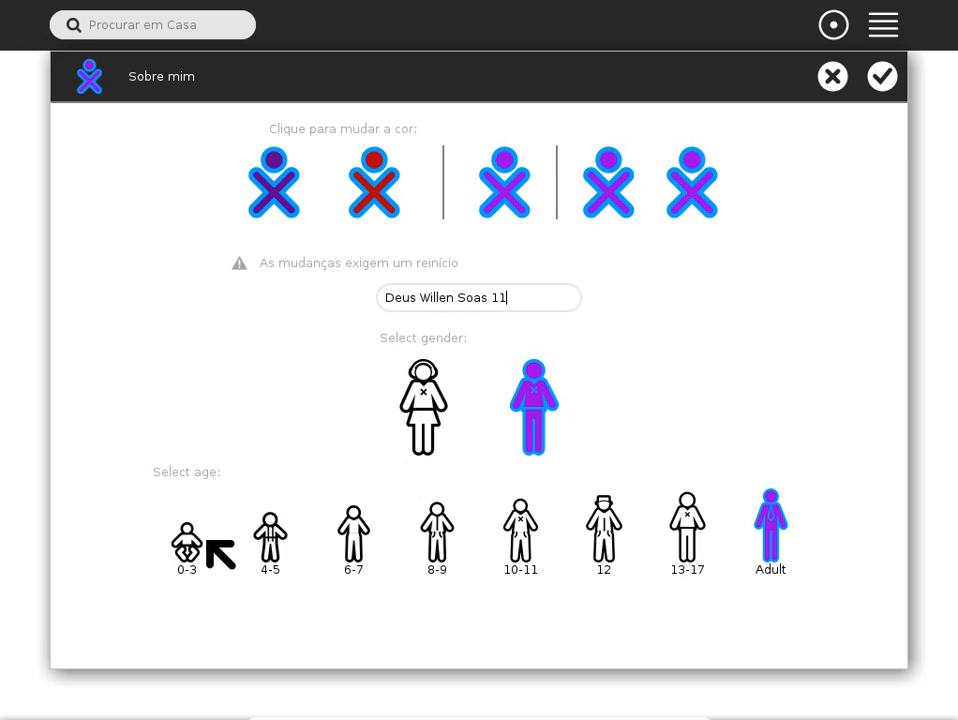
left_click(182, 548)
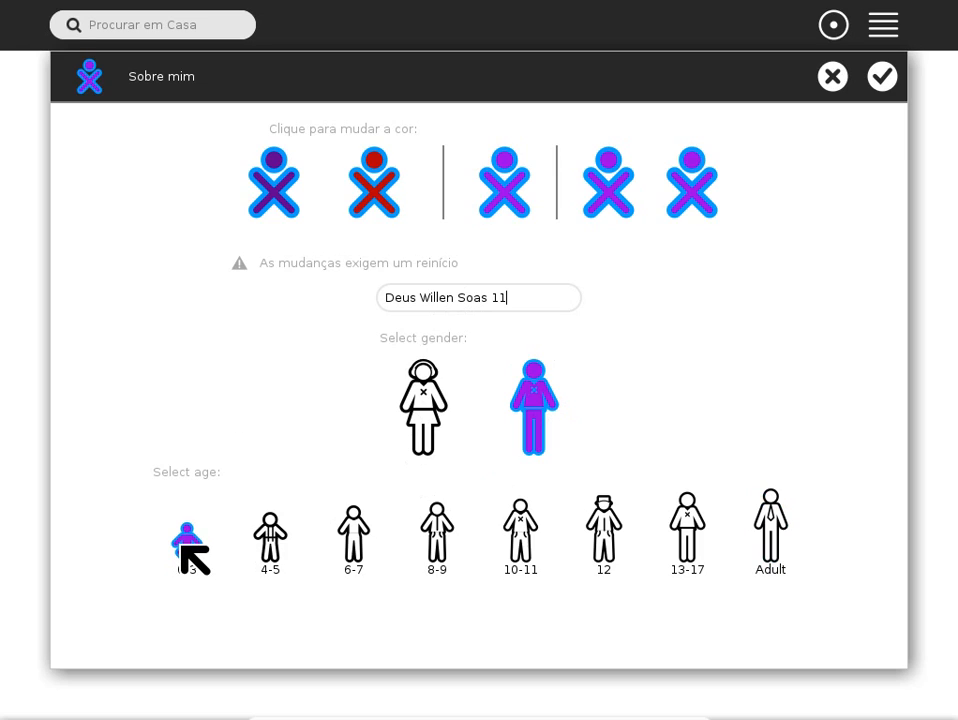
left_click(773, 531)
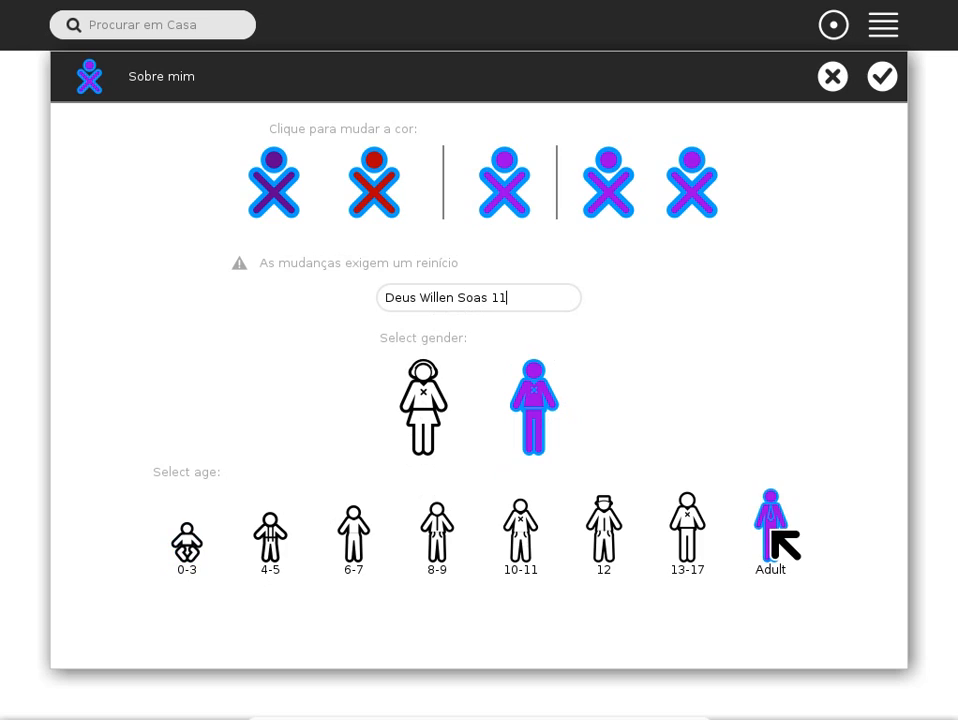
left_click(832, 77)
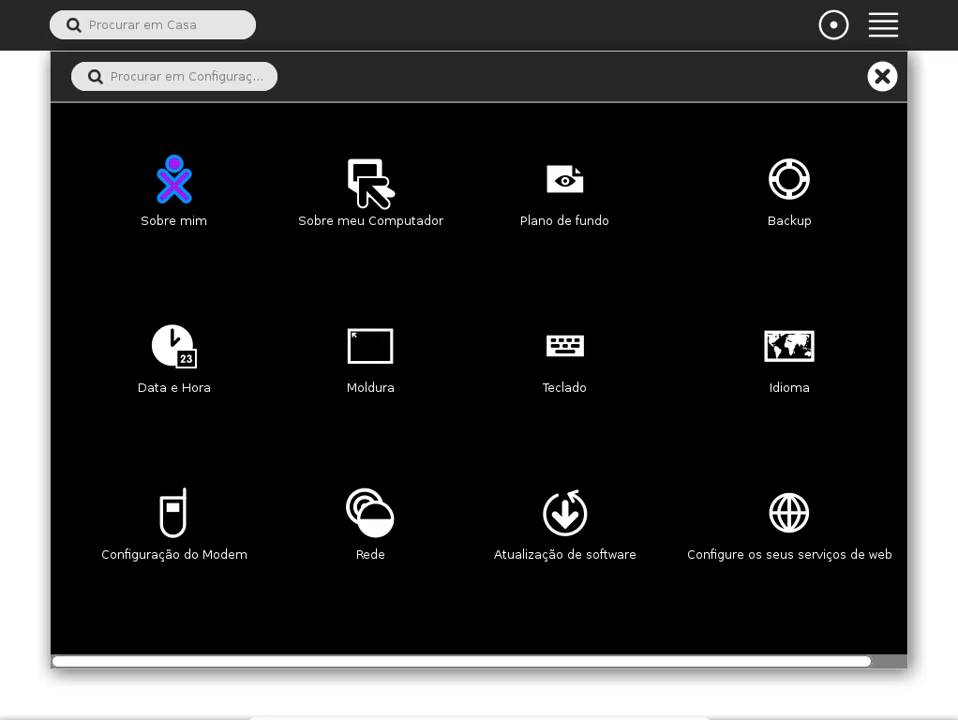
- View the "Sobre meu Computador" and "Plano de fundo" settings and close each without changes
left_click(356, 188)
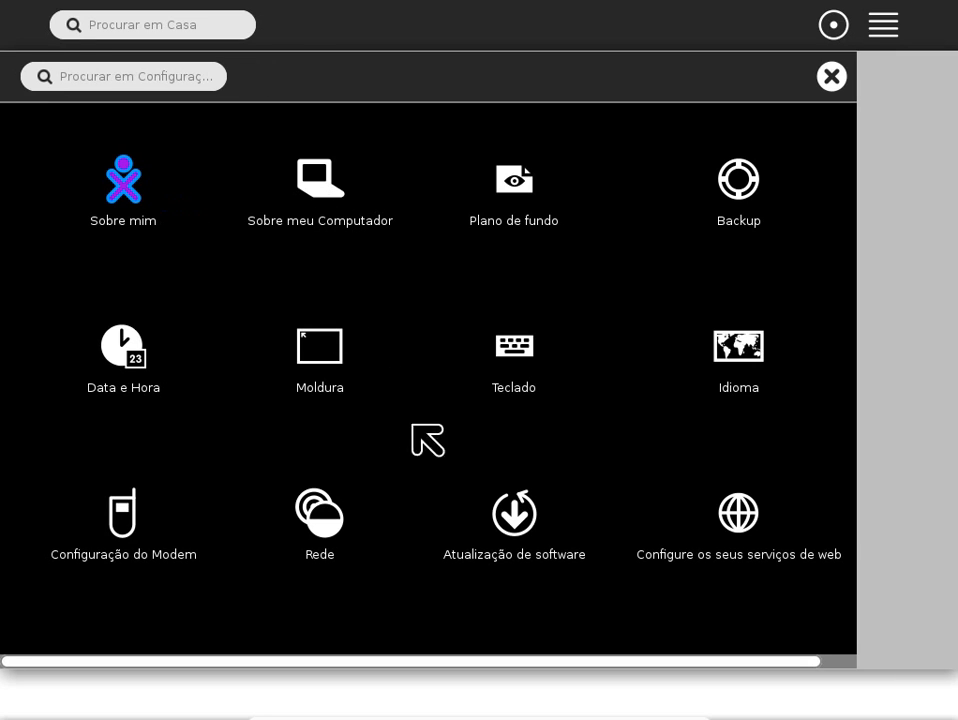
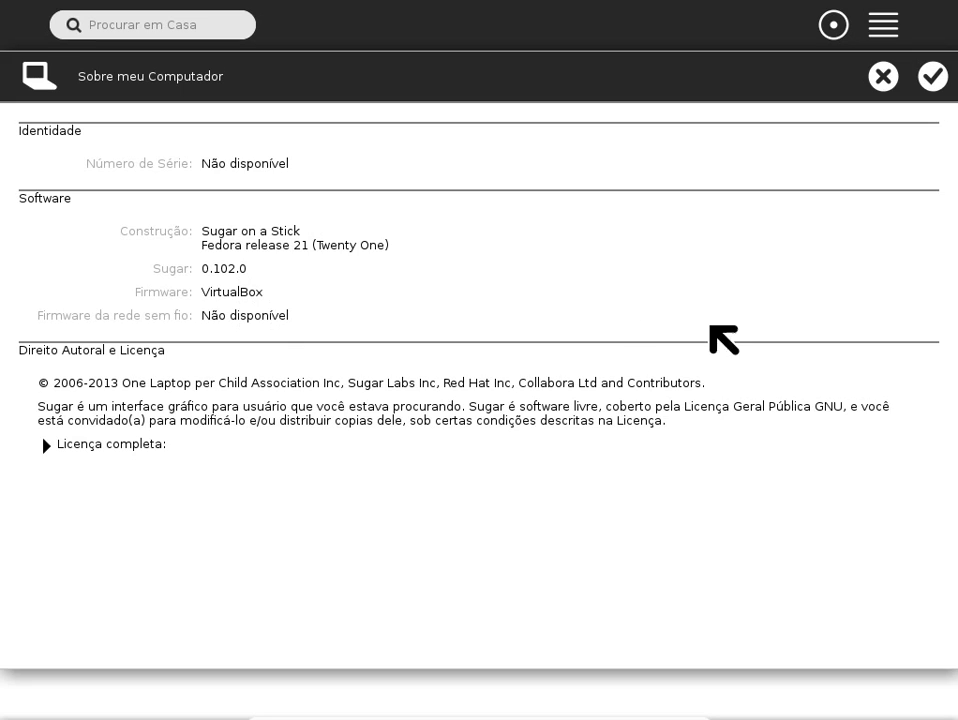
left_click(883, 76)
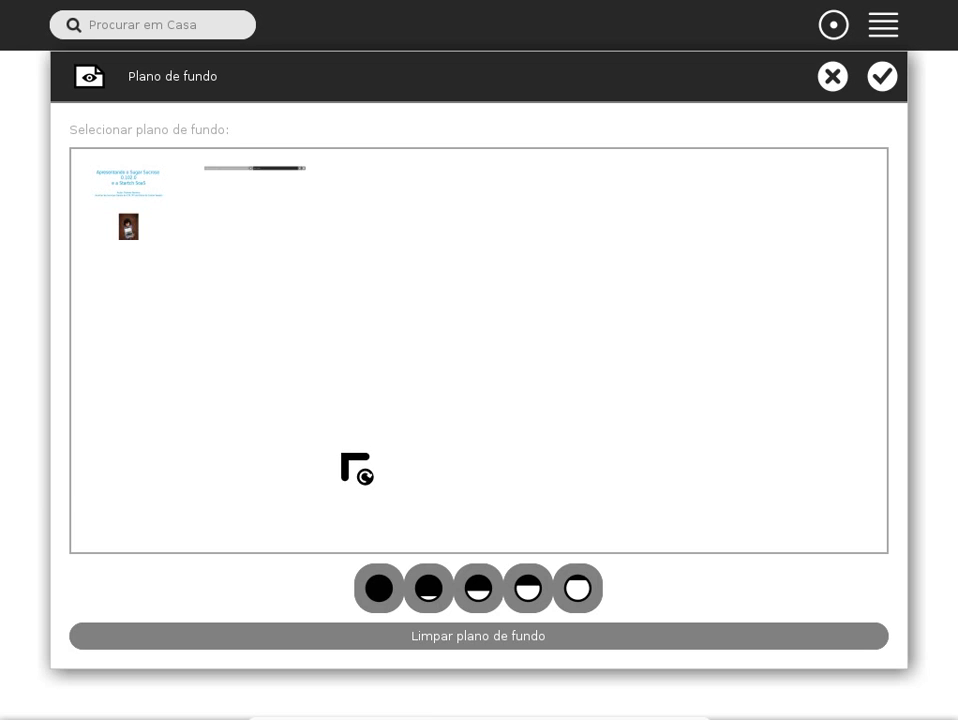
left_click(832, 77)
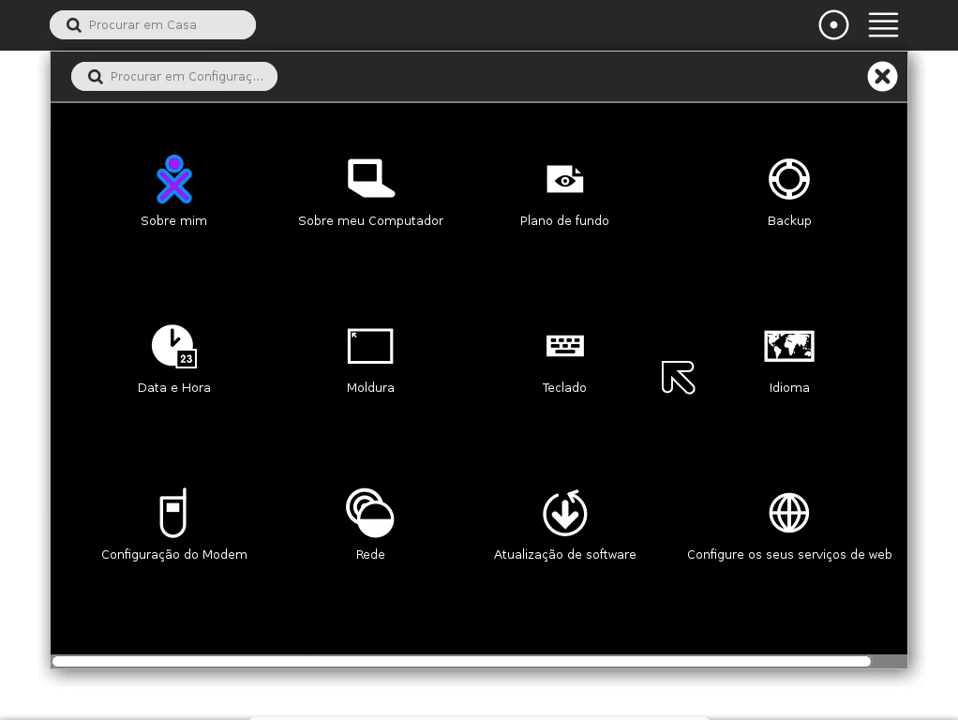
- Look at the Backup options and the time zone list in "Data e Hora", closing both without changes
left_click(790, 182)
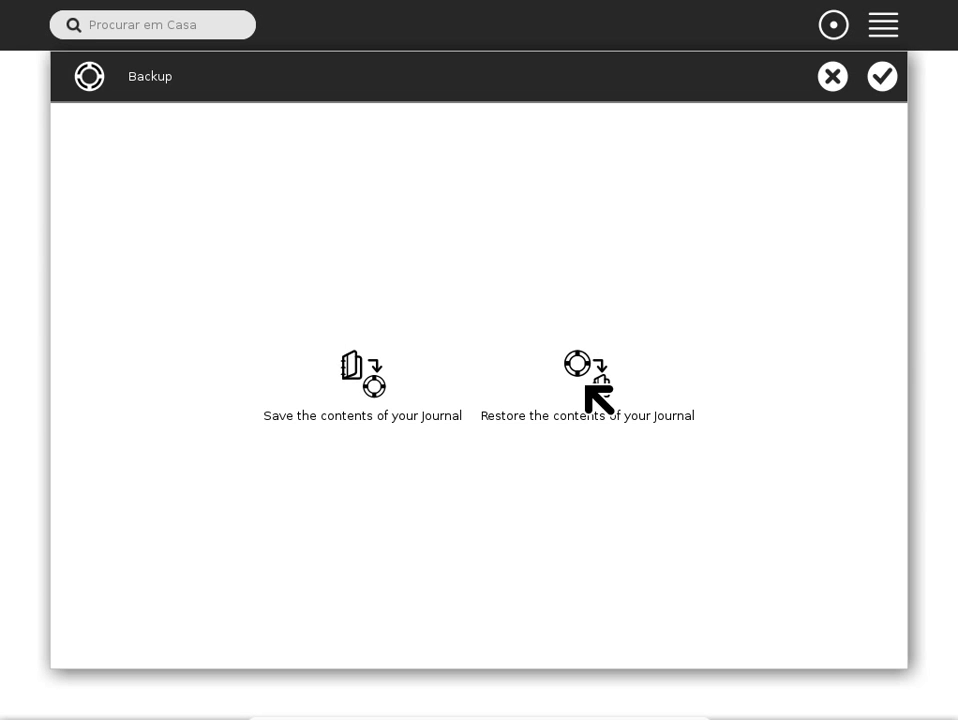
left_click(829, 72)
left_click(158, 366)
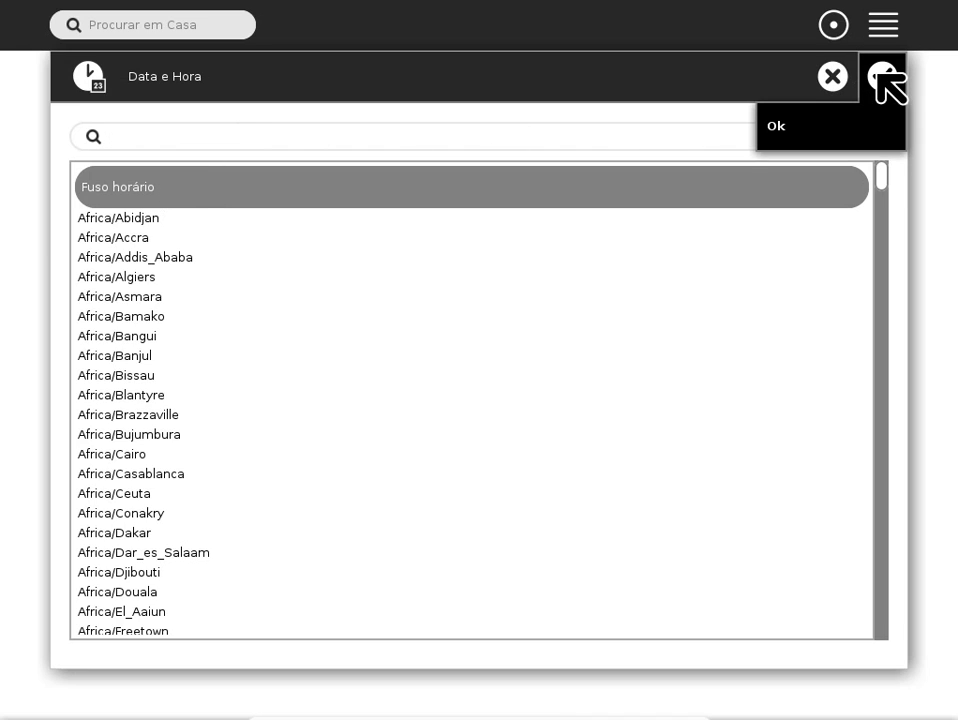
left_click(834, 80)
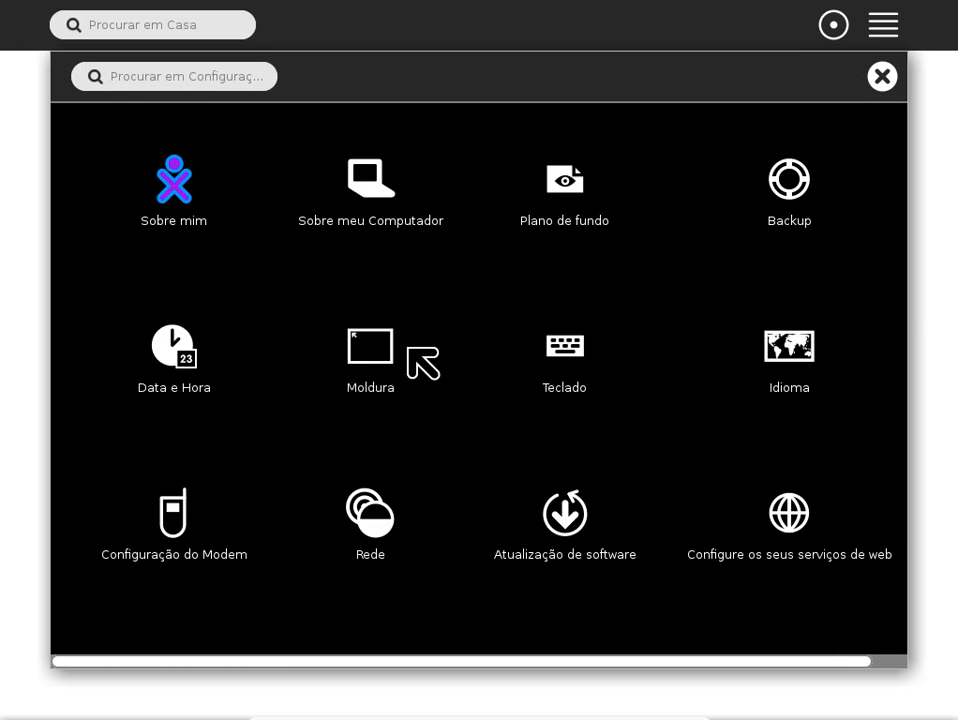
- Examine the activation delays in "Moldura" and the keyboard options in "Teclado", and cancel out of both
left_click(370, 350)
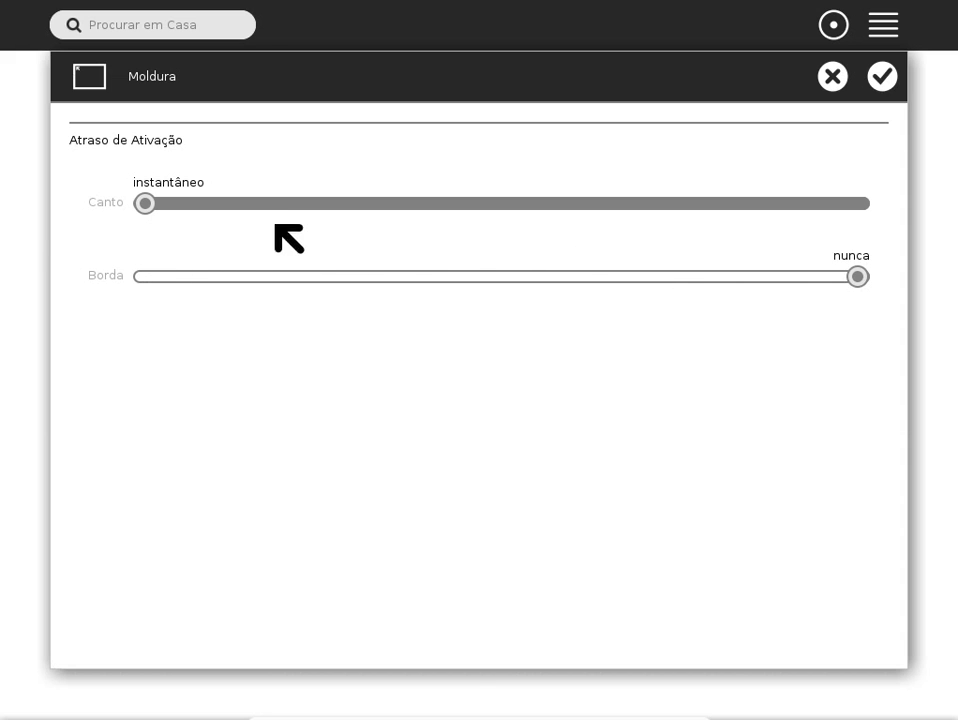
left_click(830, 70)
left_click(566, 358)
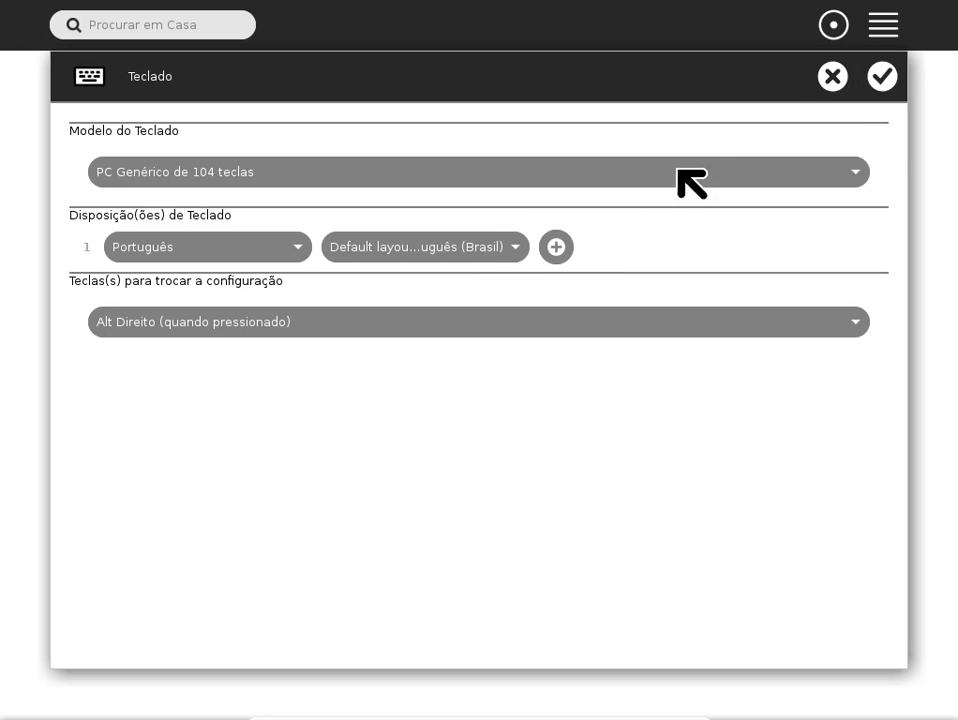
left_click(829, 78)
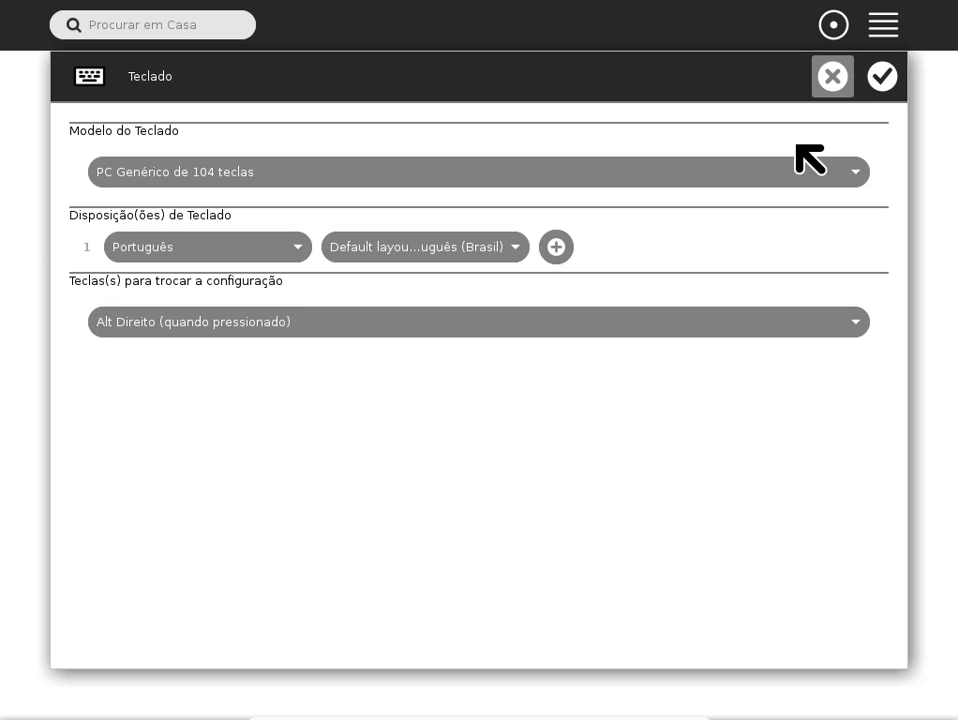
- Close the "Teclado" settings, browse the list of languages in "Idioma", and cancel without changing the language
left_click(832, 76)
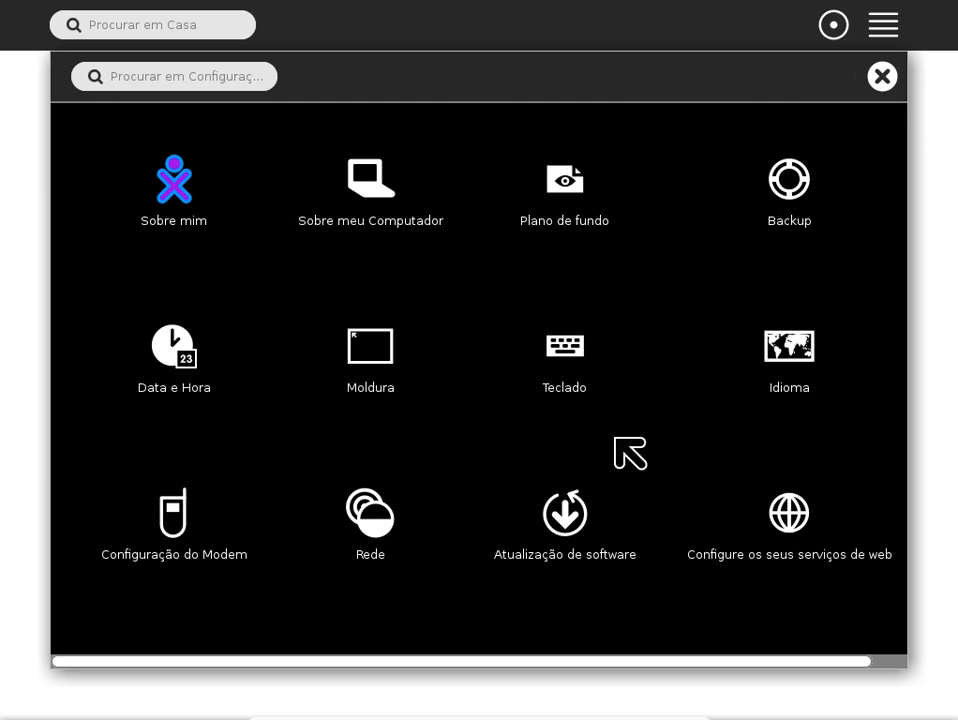
left_click(785, 348)
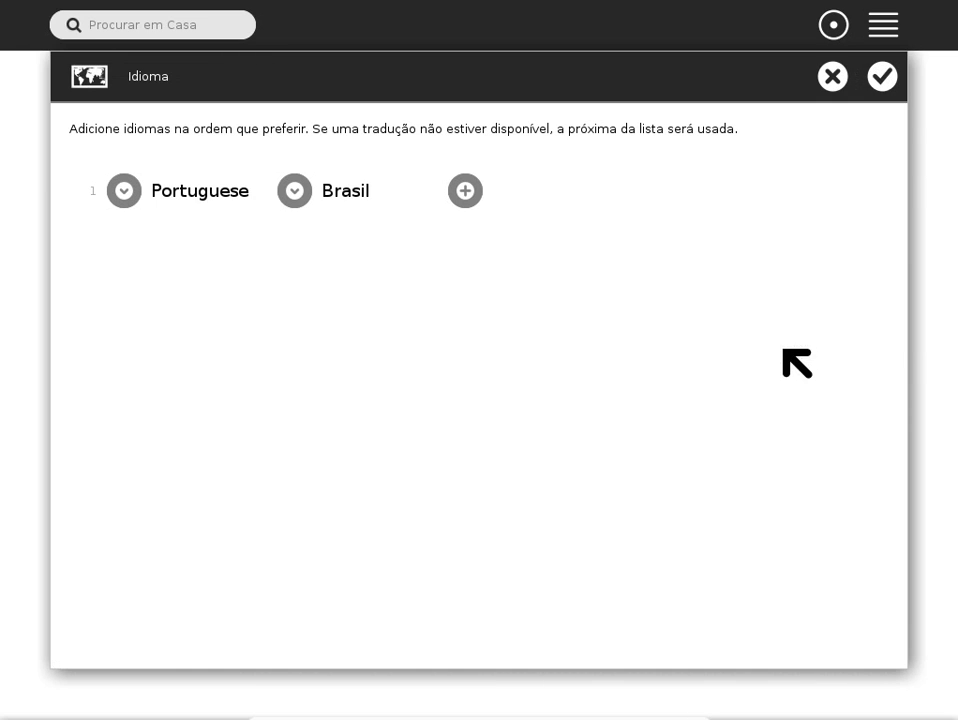
left_click(123, 194)
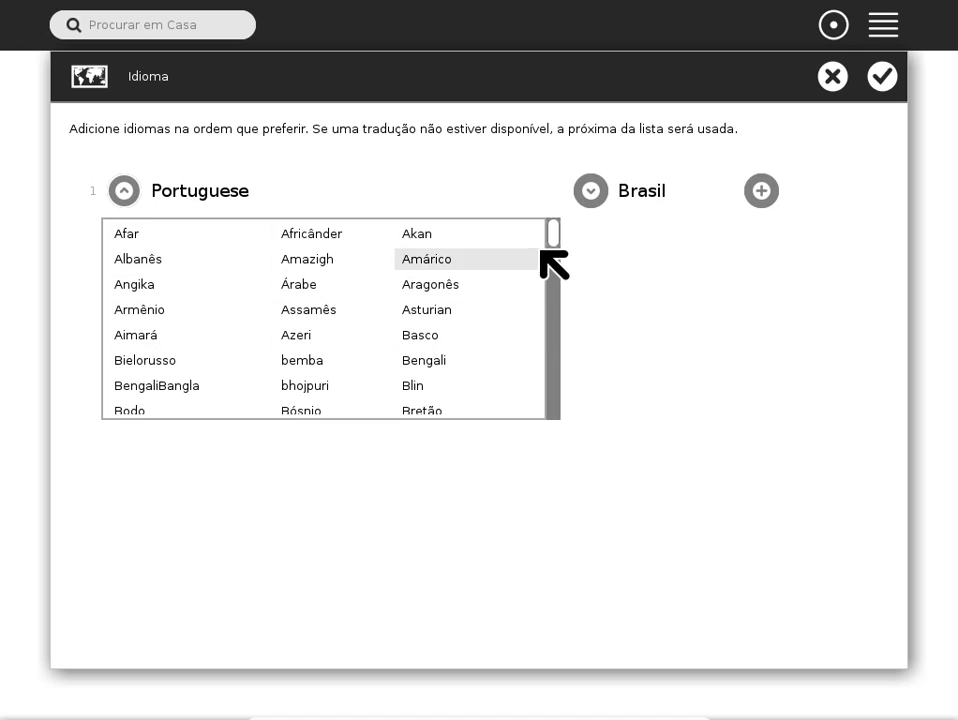
mouse_move(555, 237)
left_mouse_down()
mouse_move(554, 263)
mouse_move(554, 231)
mouse_move(553, 256)
mouse_move(553, 245)
left_mouse_up()
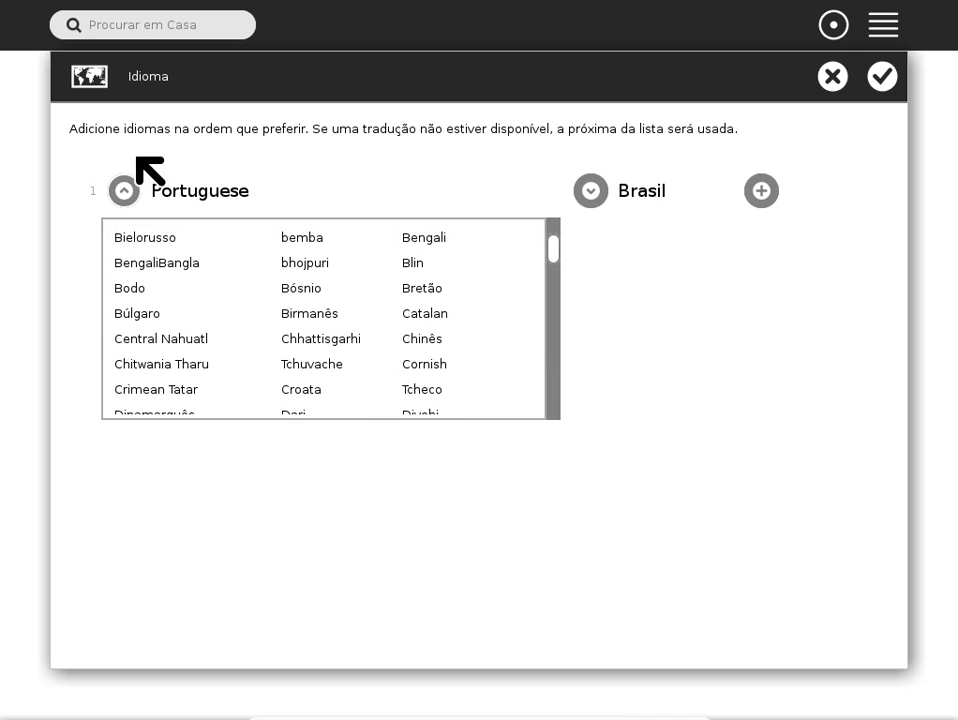
left_click(123, 191)
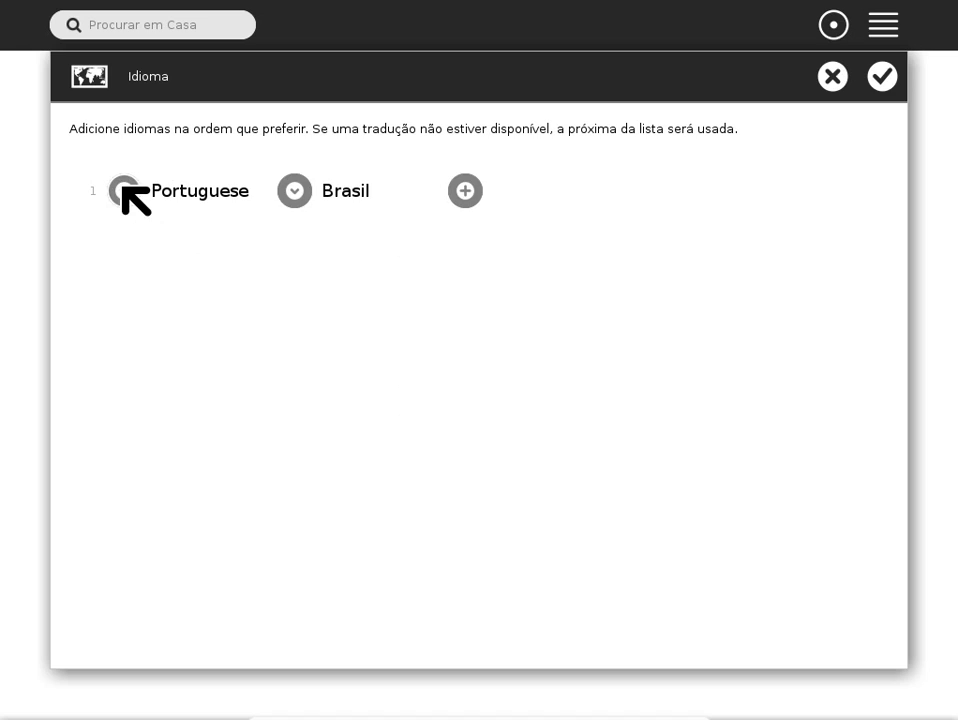
left_click(831, 78)
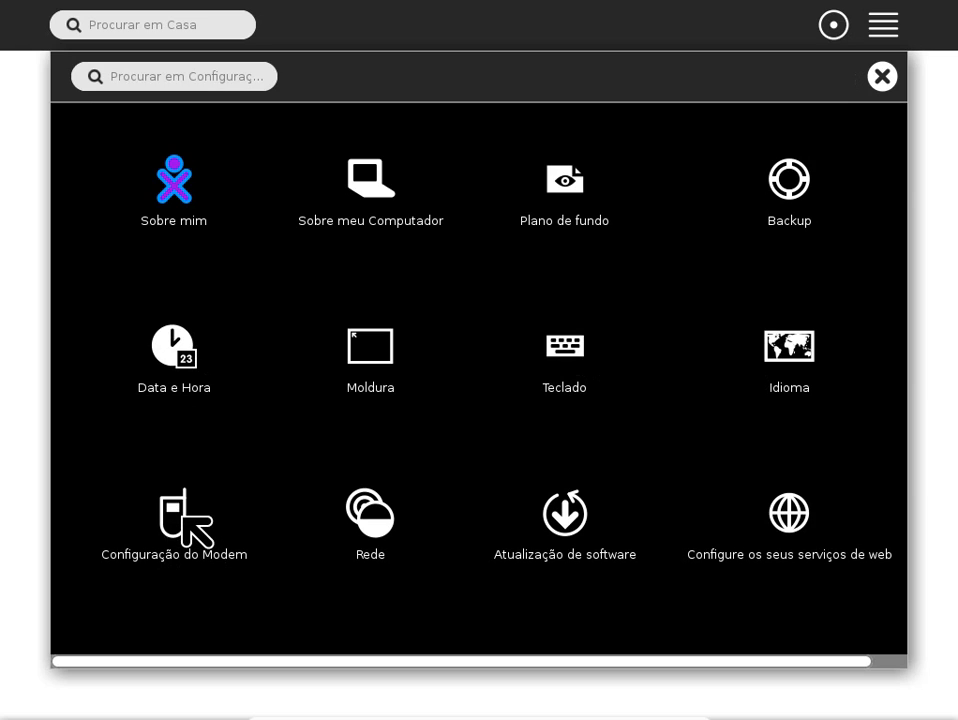
- View the "Configuração do Modem" and "Rede" settings and cancel out of each without changes
left_click(180, 510)
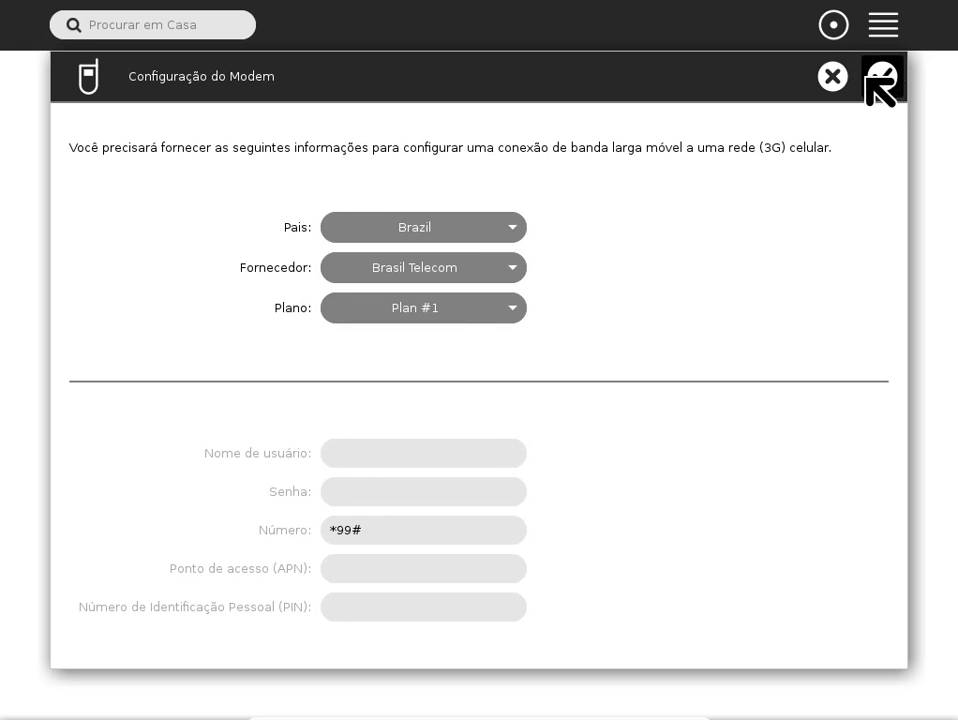
left_click(832, 78)
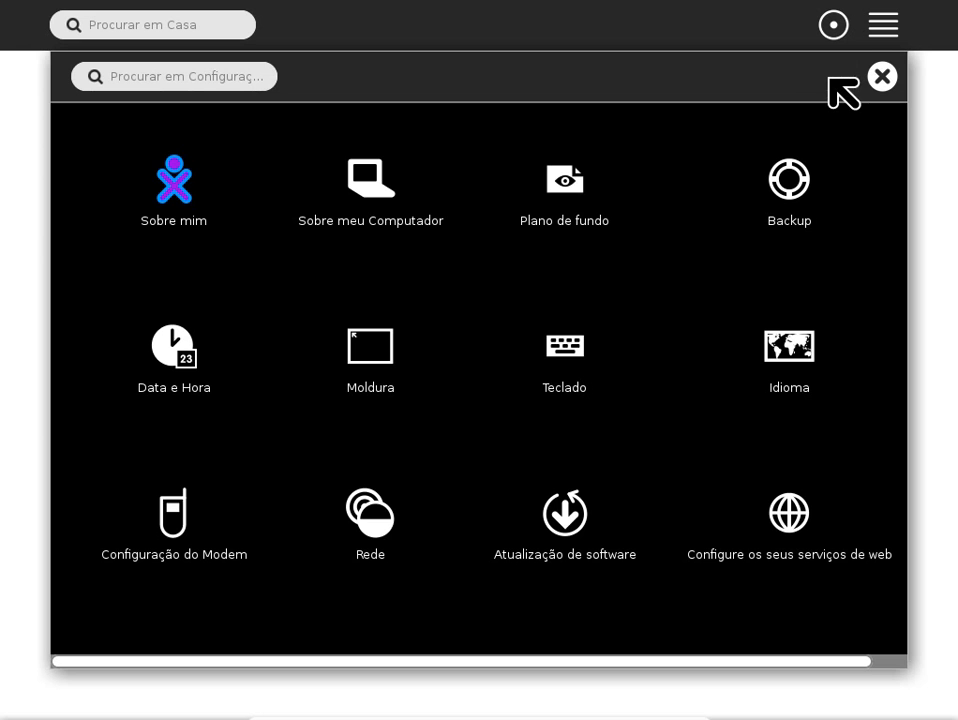
left_click(372, 521)
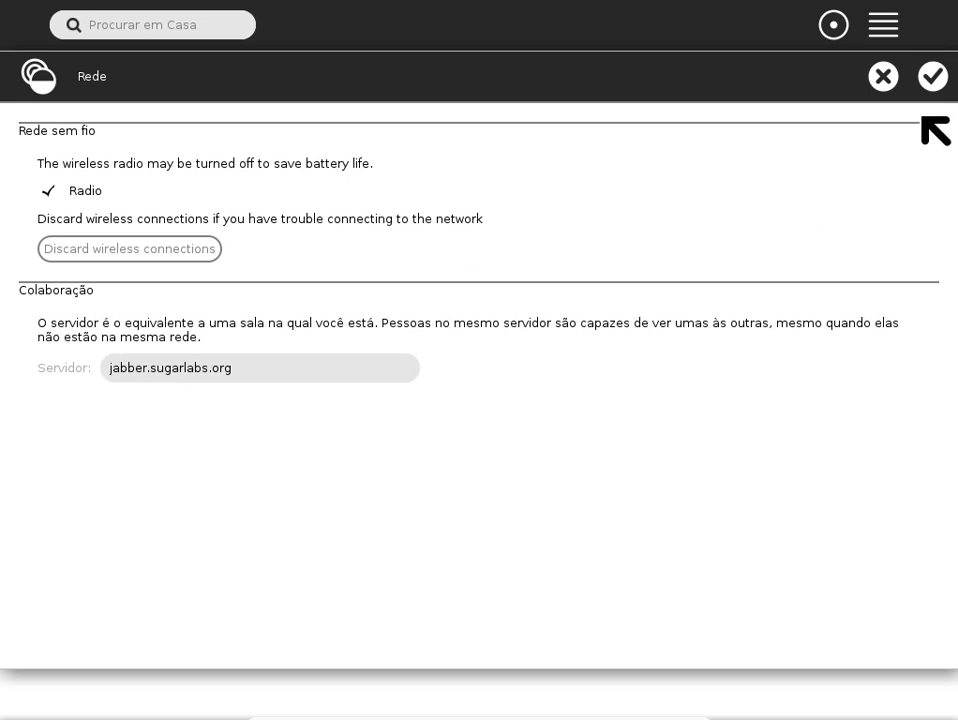
left_click(882, 73)
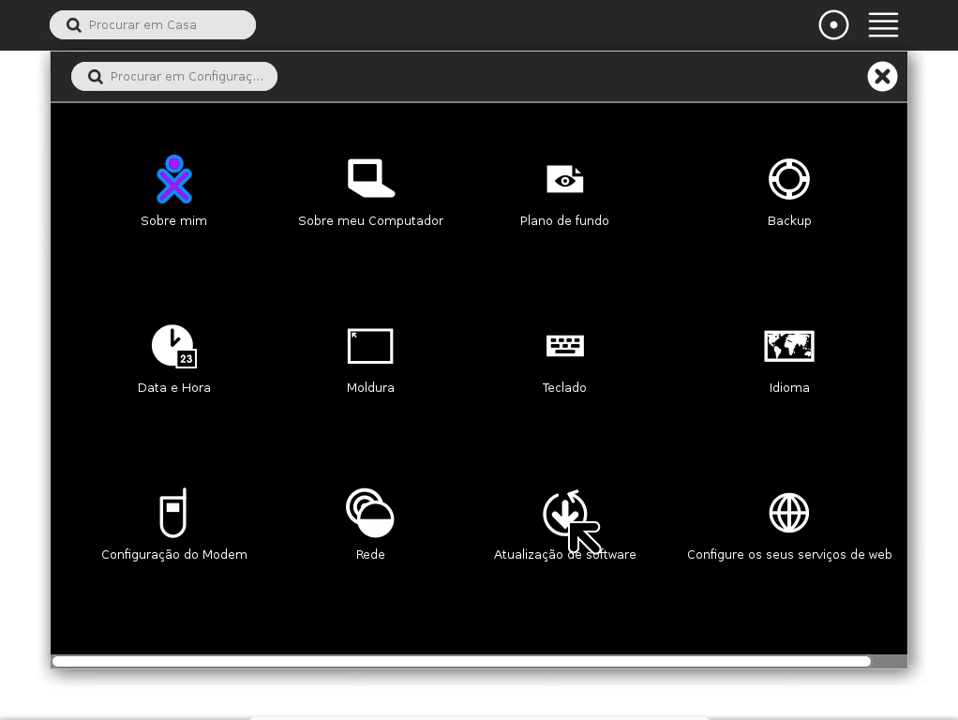
- Review the available activity updates in "Atualização de software" and close the section without installing any
left_click(570, 522)
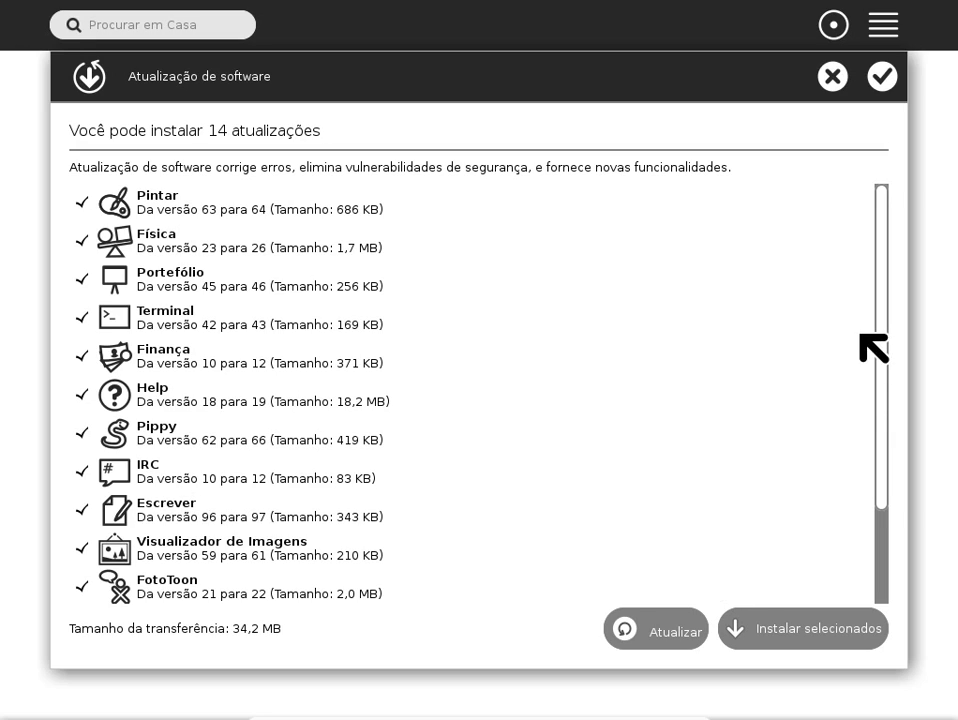
mouse_move(877, 314)
left_mouse_down()
mouse_move(897, 487)
mouse_move(875, 400)
mouse_move(877, 300)
left_mouse_up()
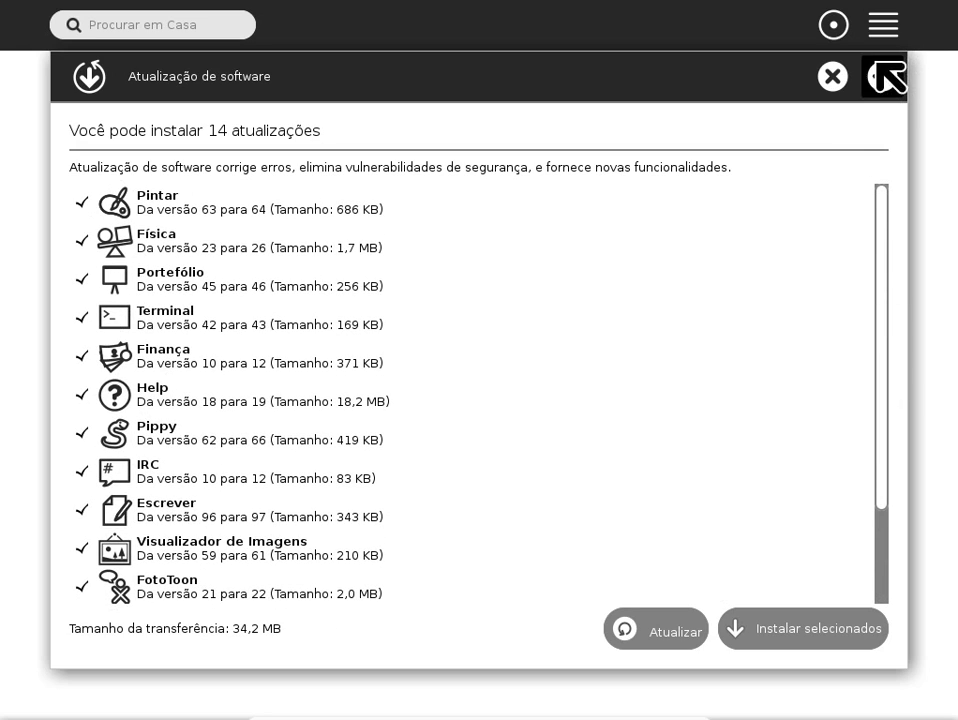
left_click(834, 78)
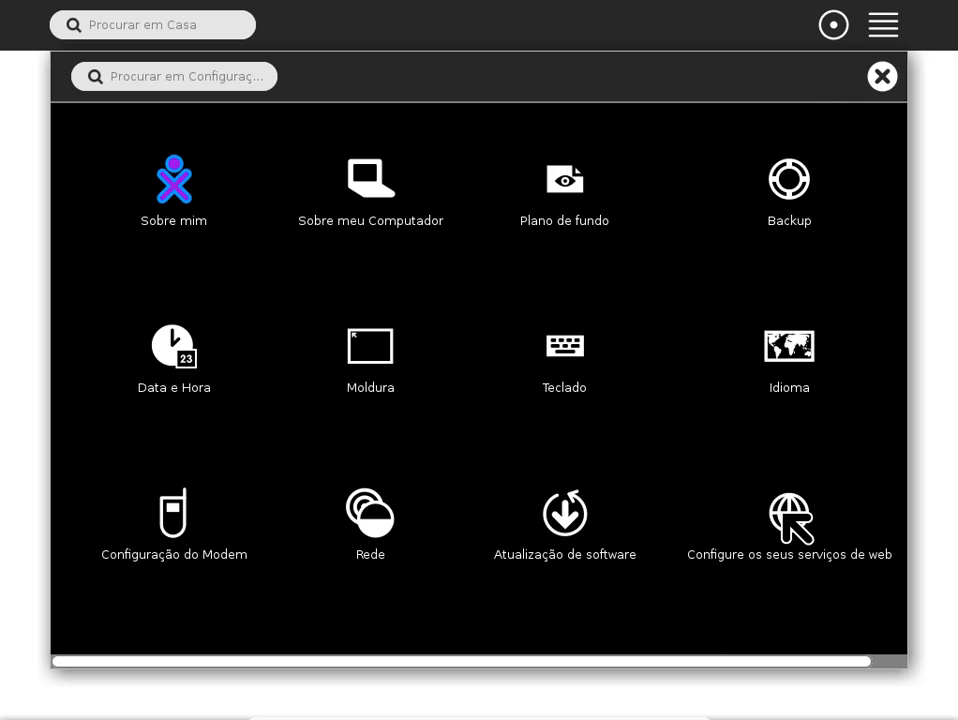
- View the "Configure os seus serviços de web" section, cancel out of it, and close the control panel
left_click(785, 512)
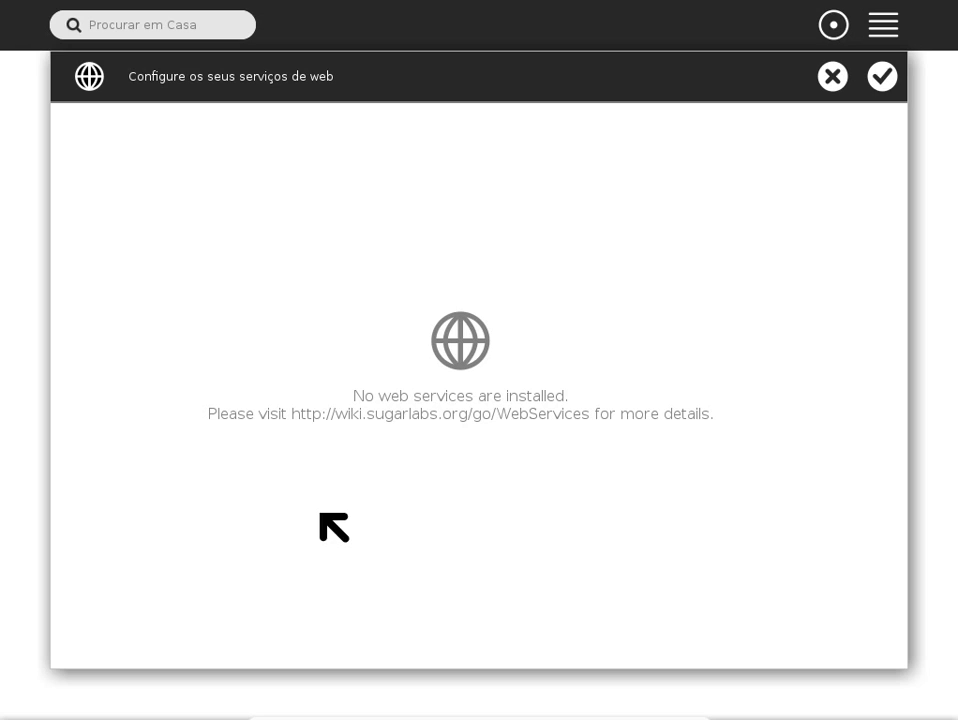
left_click(831, 80)
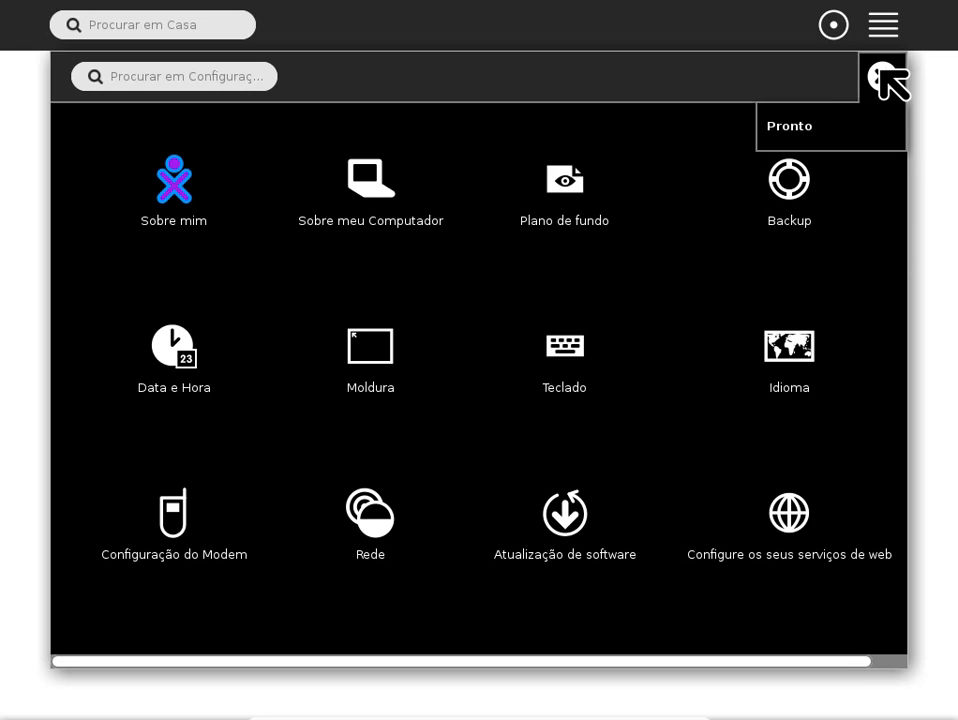
left_click(880, 71)
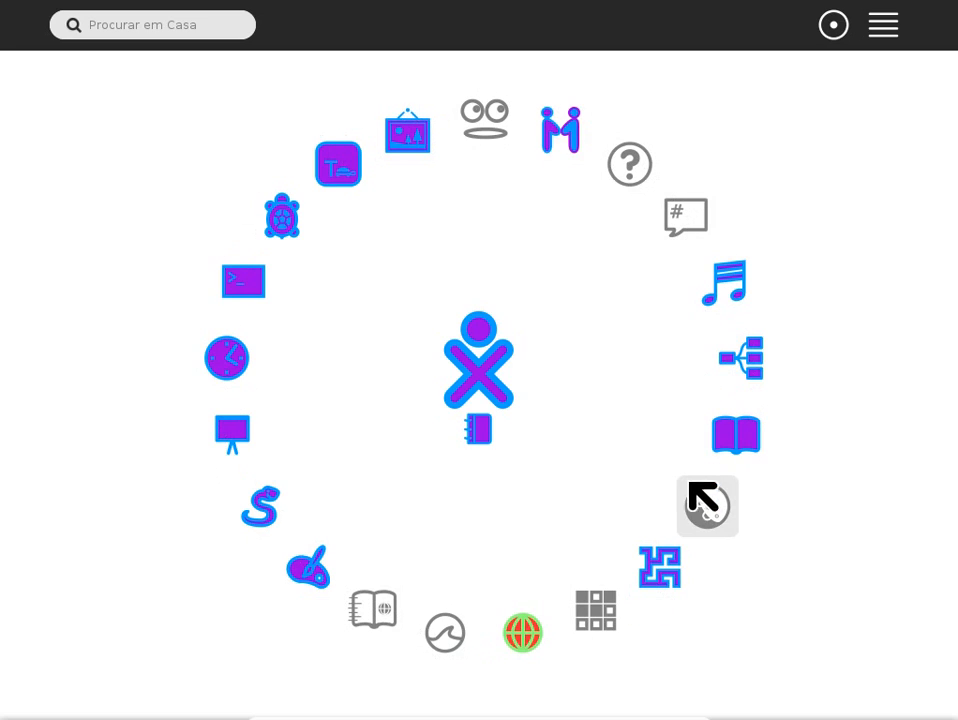
- Open the mind-mapping activity from the Home view's ring, look at its empty canvas, and stop the activity
mouse_move(718, 519)
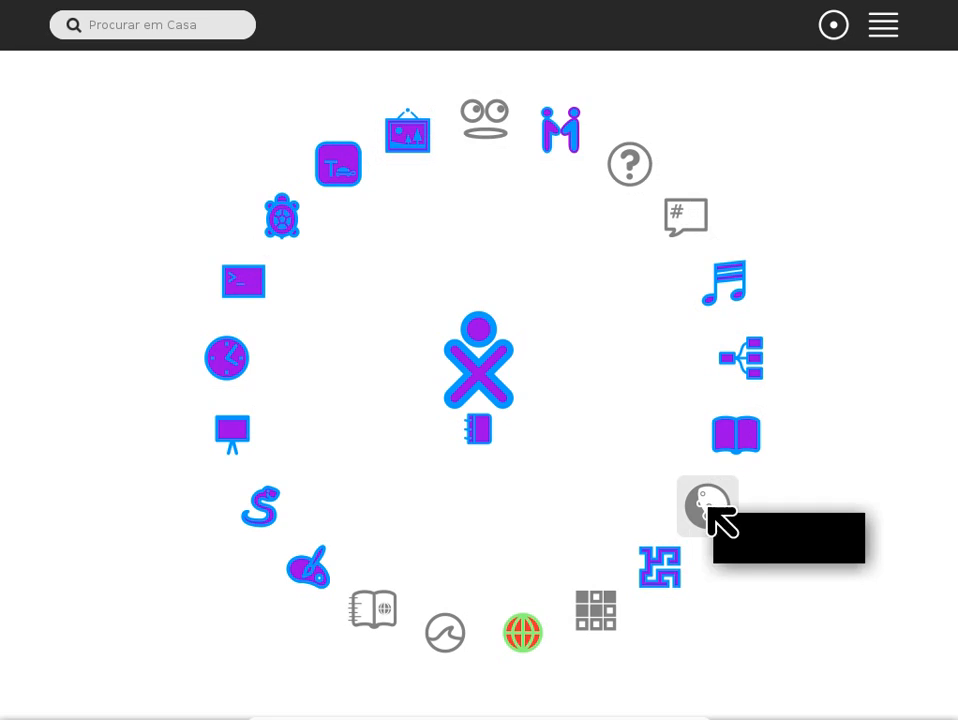
mouse_move(410, 648)
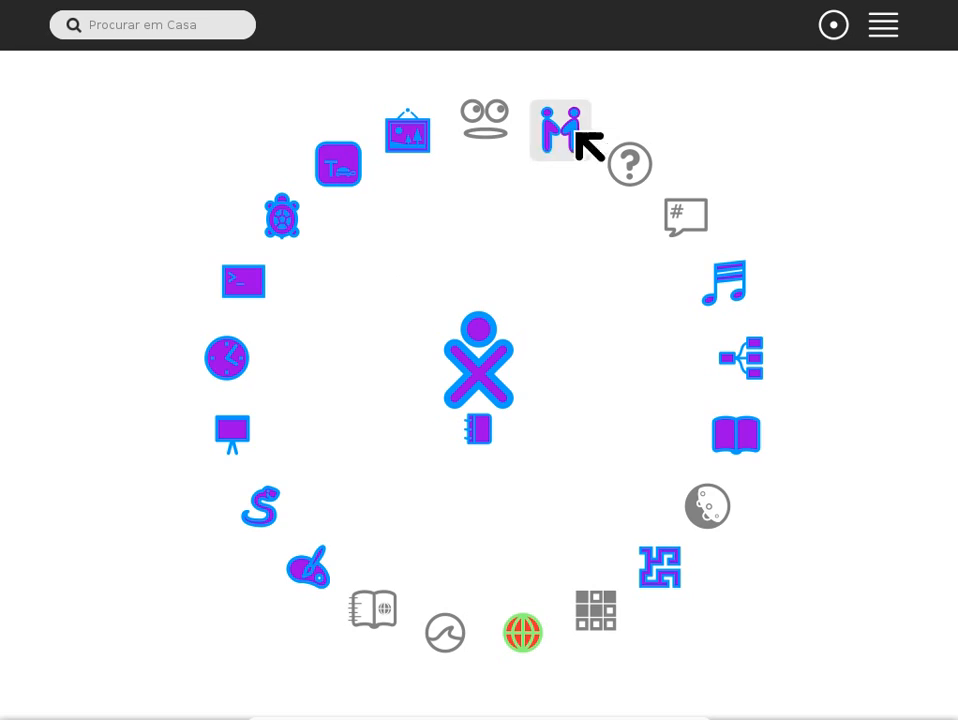
left_click(741, 357)
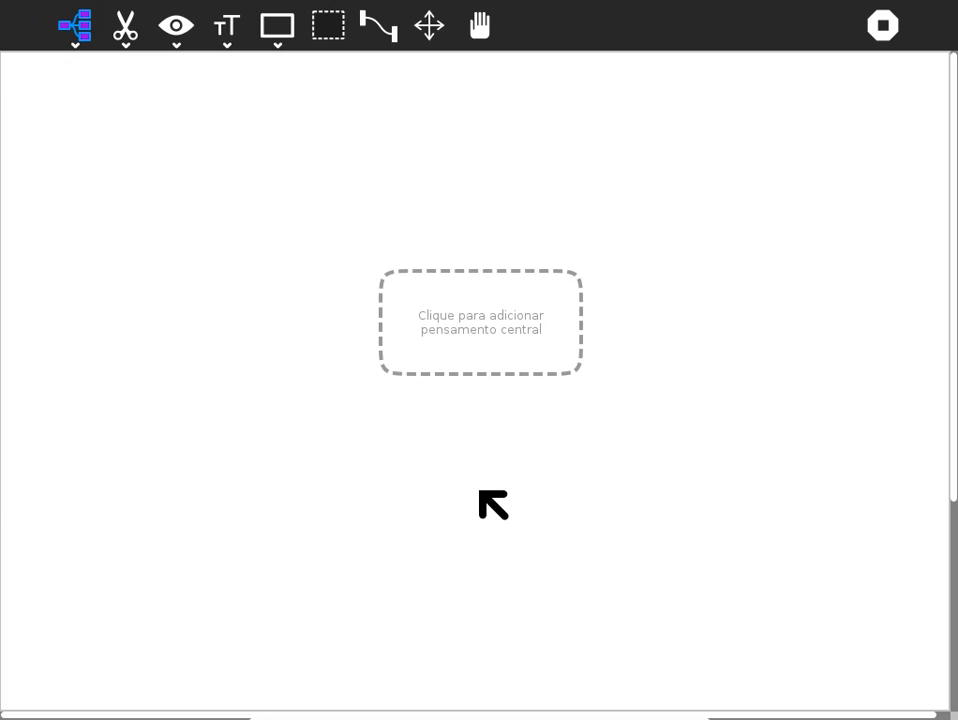
mouse_move(3, 5)
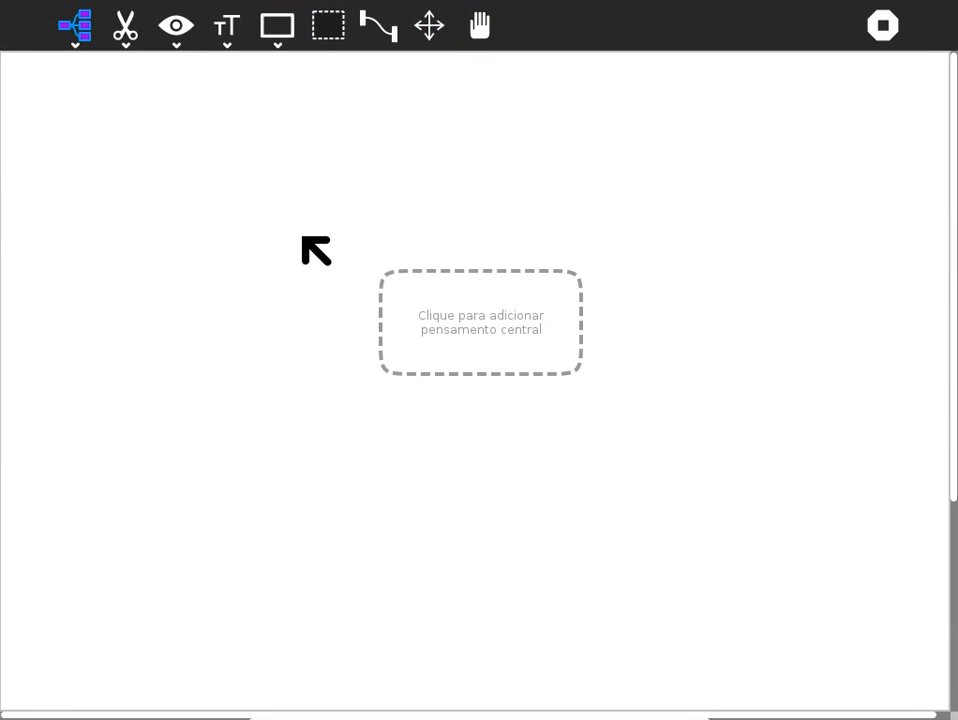
left_click(881, 26)
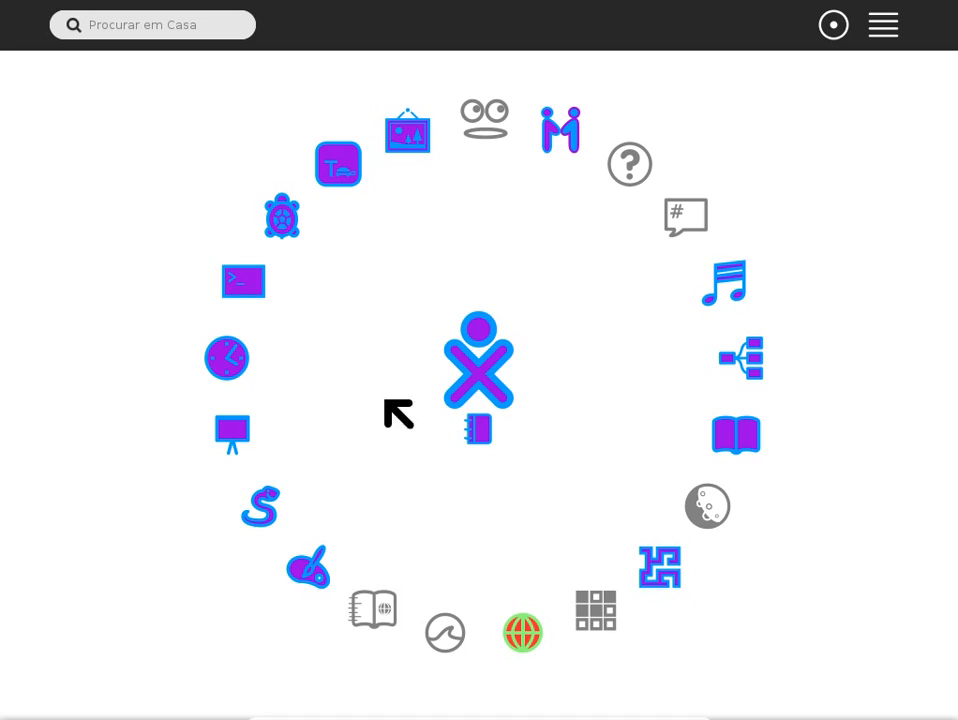
- Take the virtual machine out of full-screen mode to return to its window on the host desktop
key("ctrl+f")
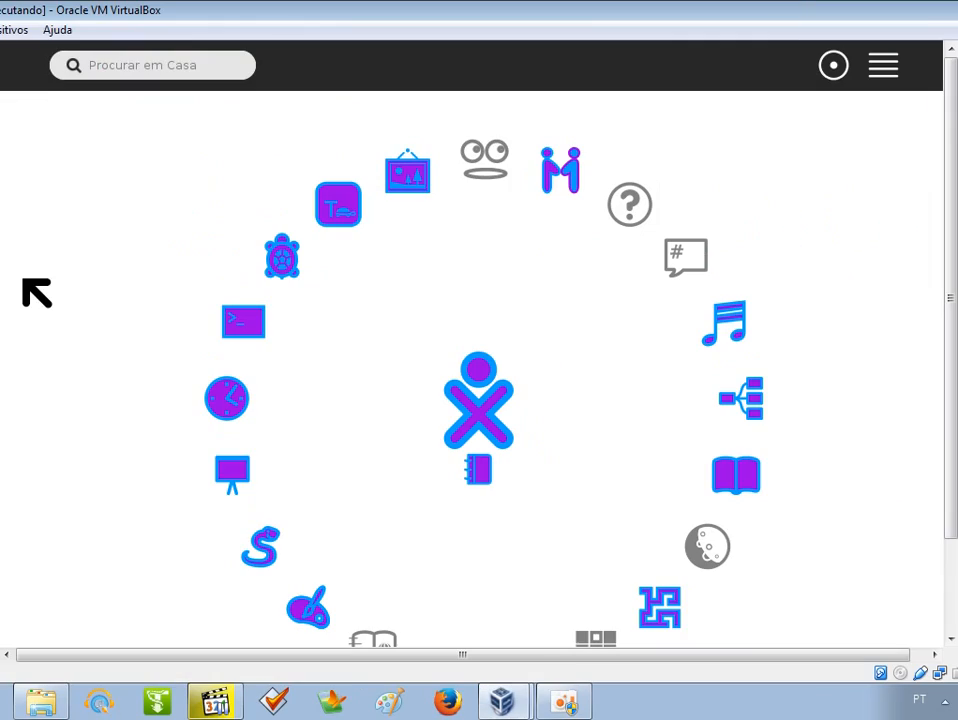